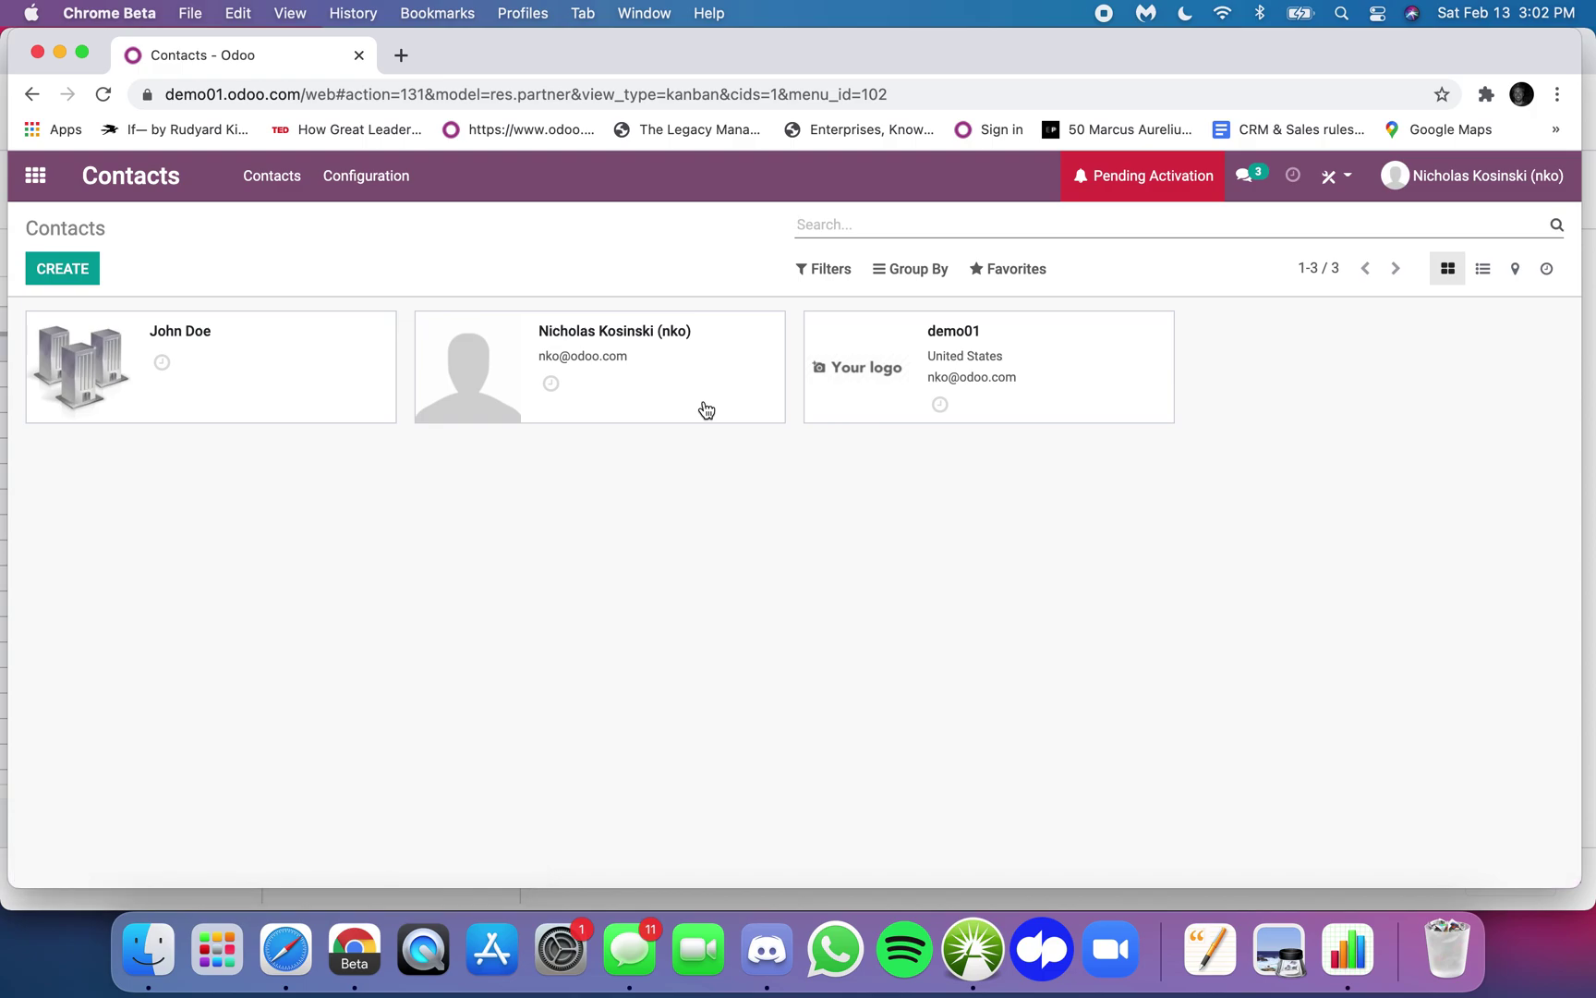
- Switch Contacts to list view and open the contact's record form
left_click(1483, 269)
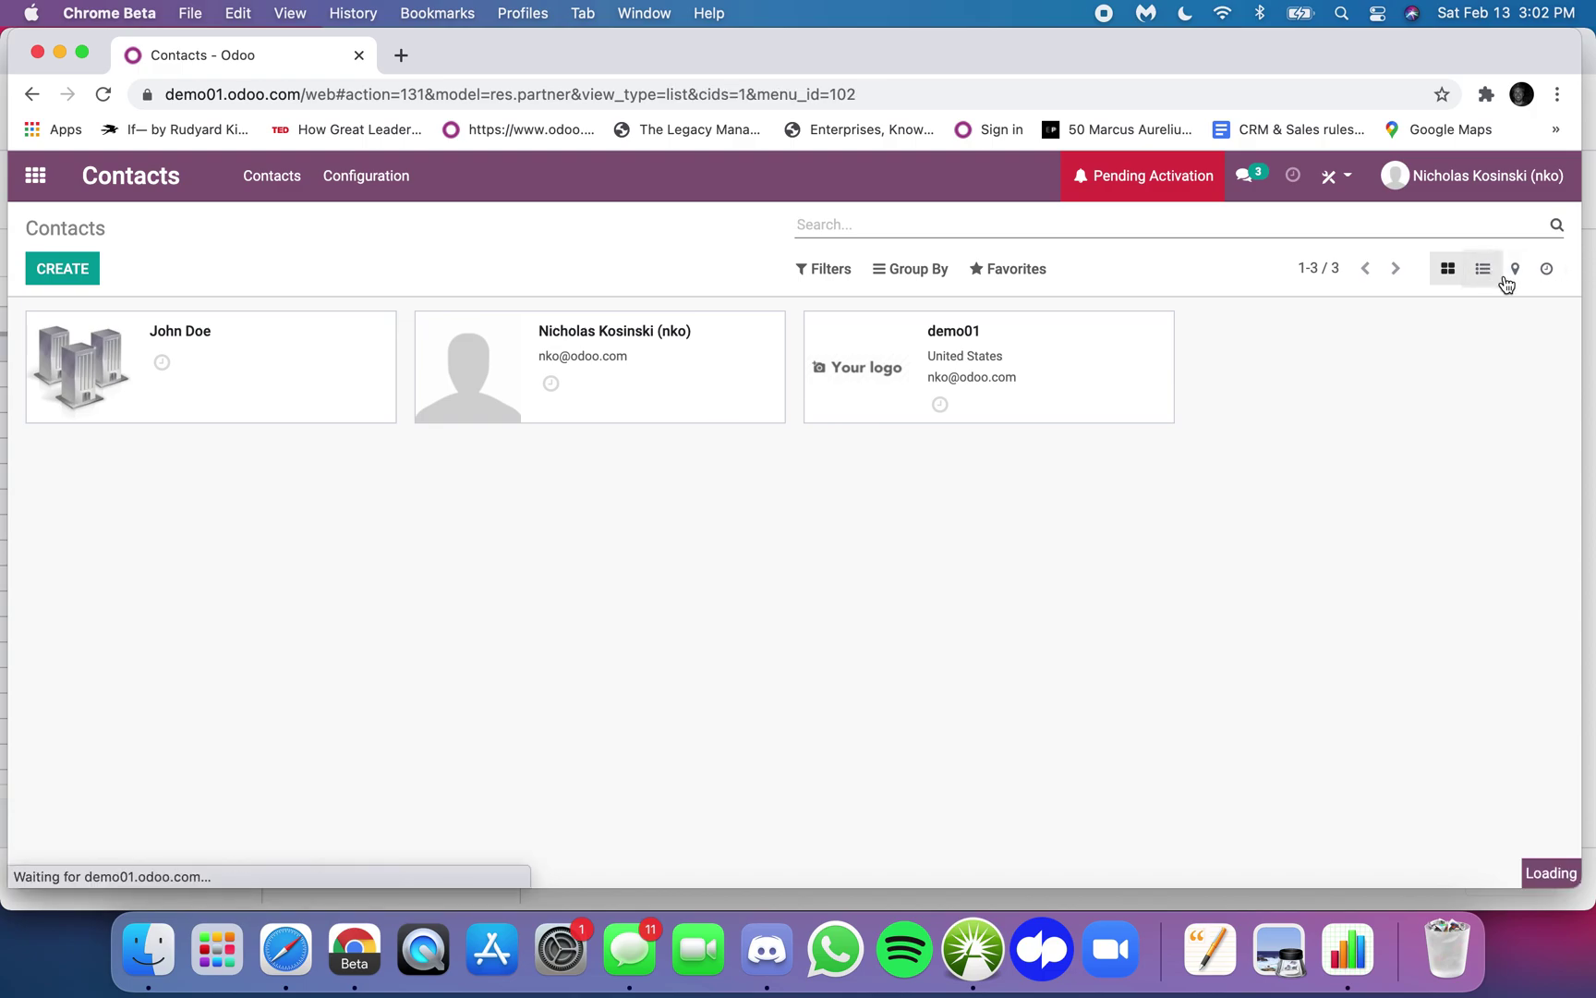
left_click(108, 370)
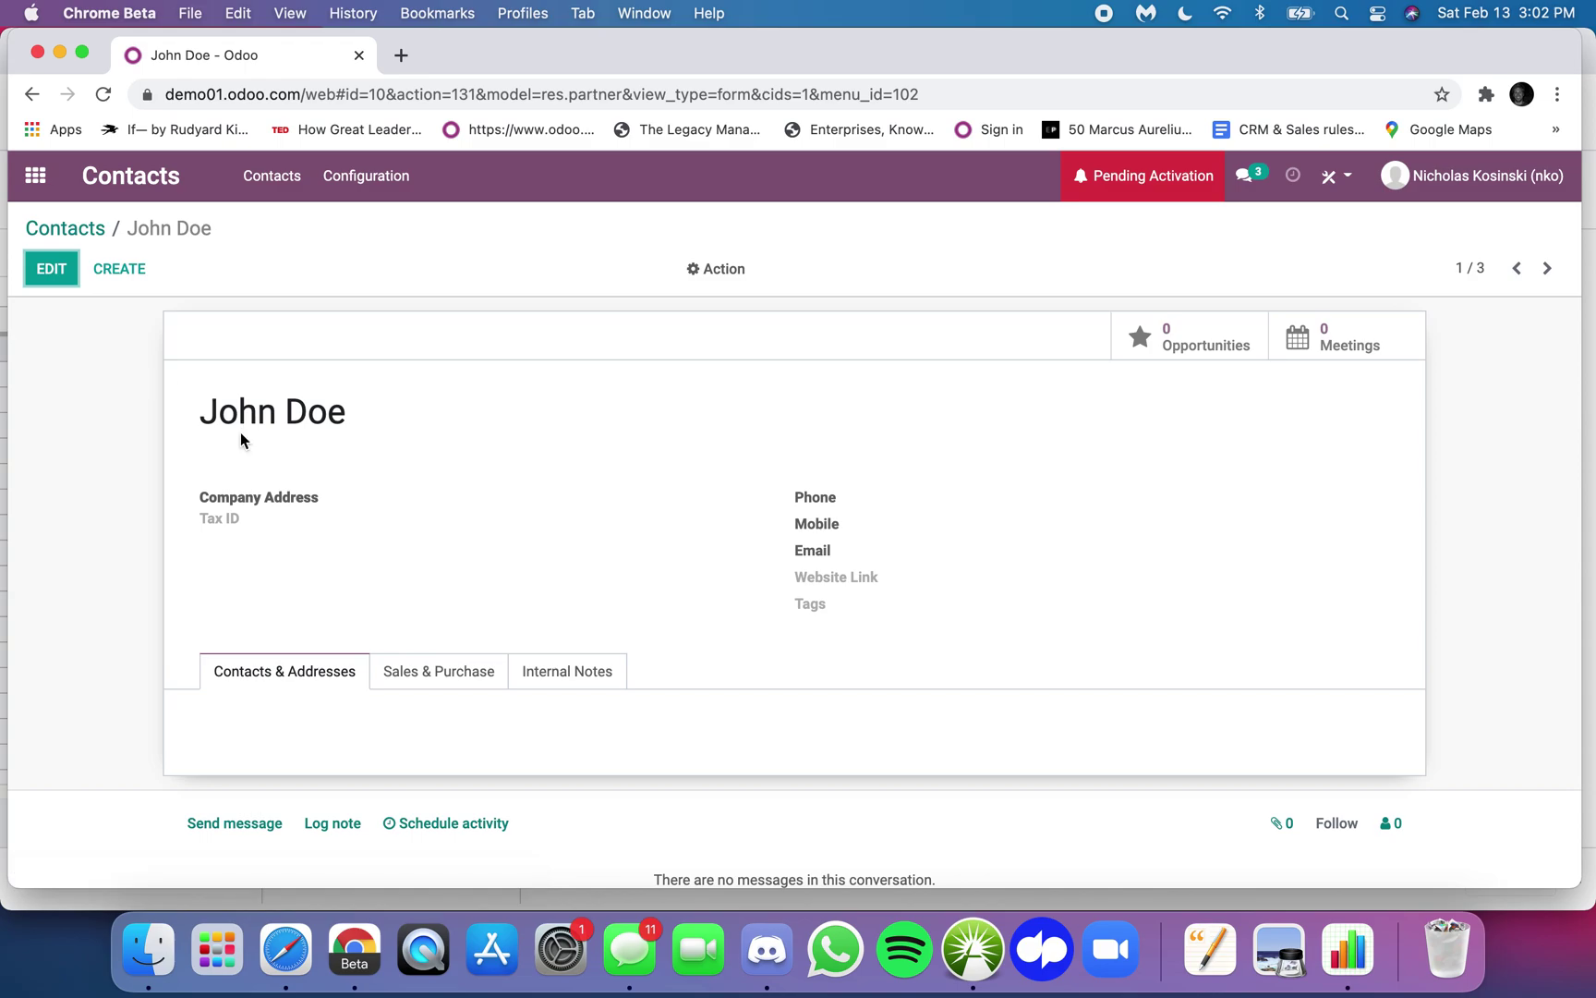
scroll(329, 420, "down", 2)
scroll(329, 420, "up", 2)
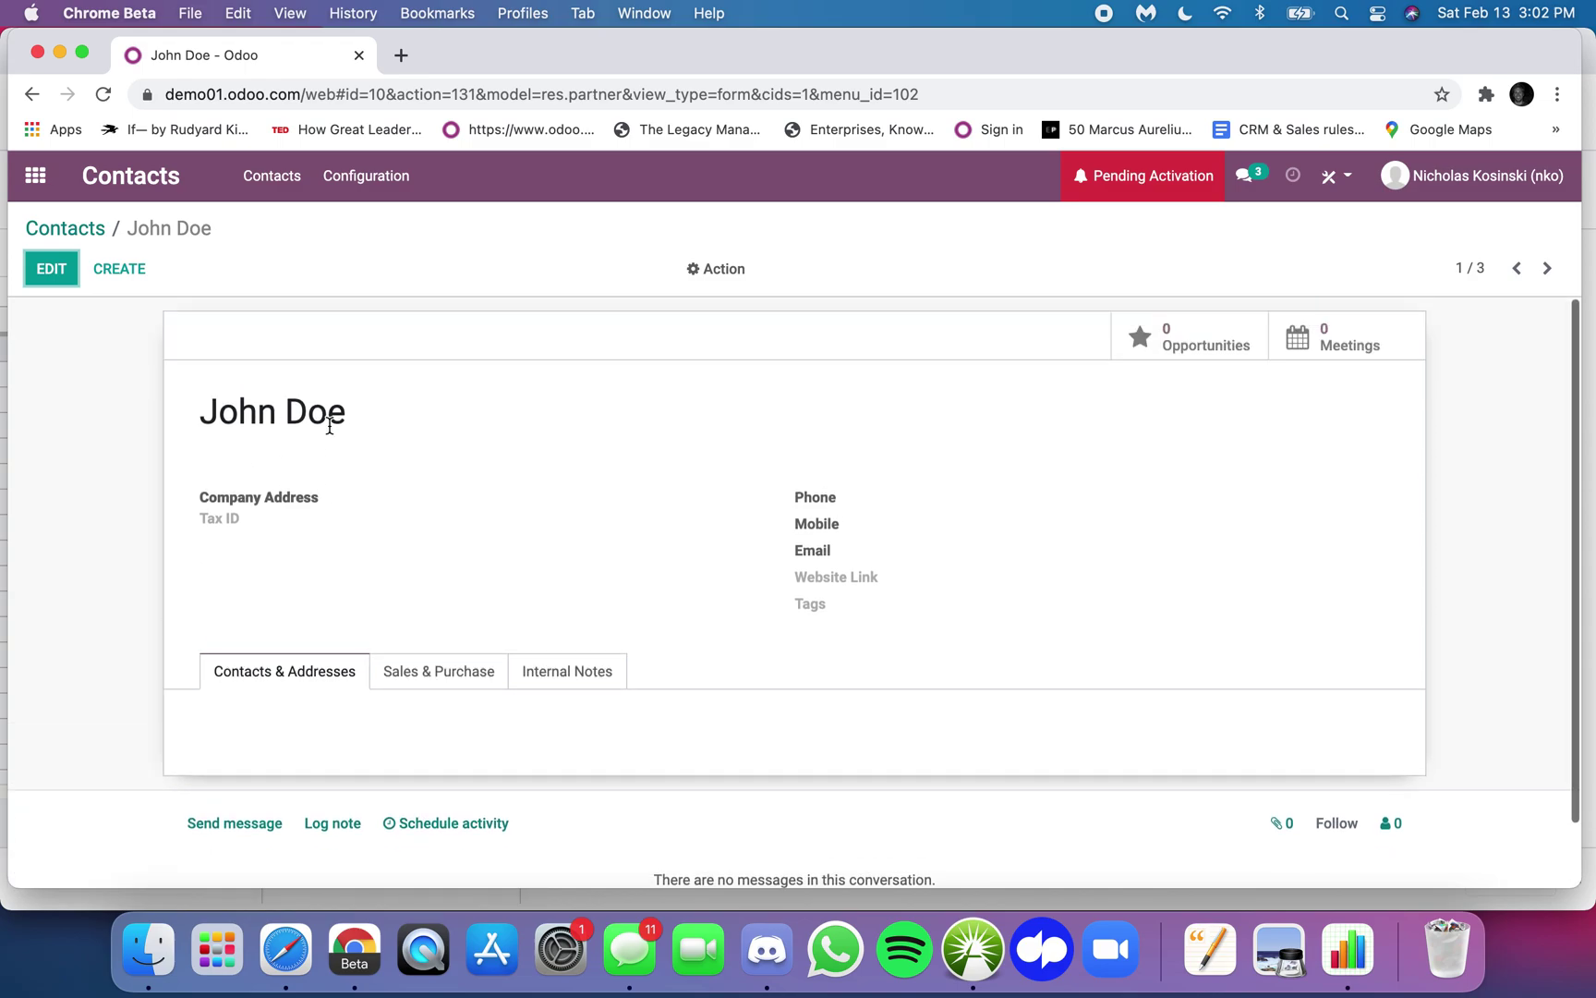
left_click(369, 94)
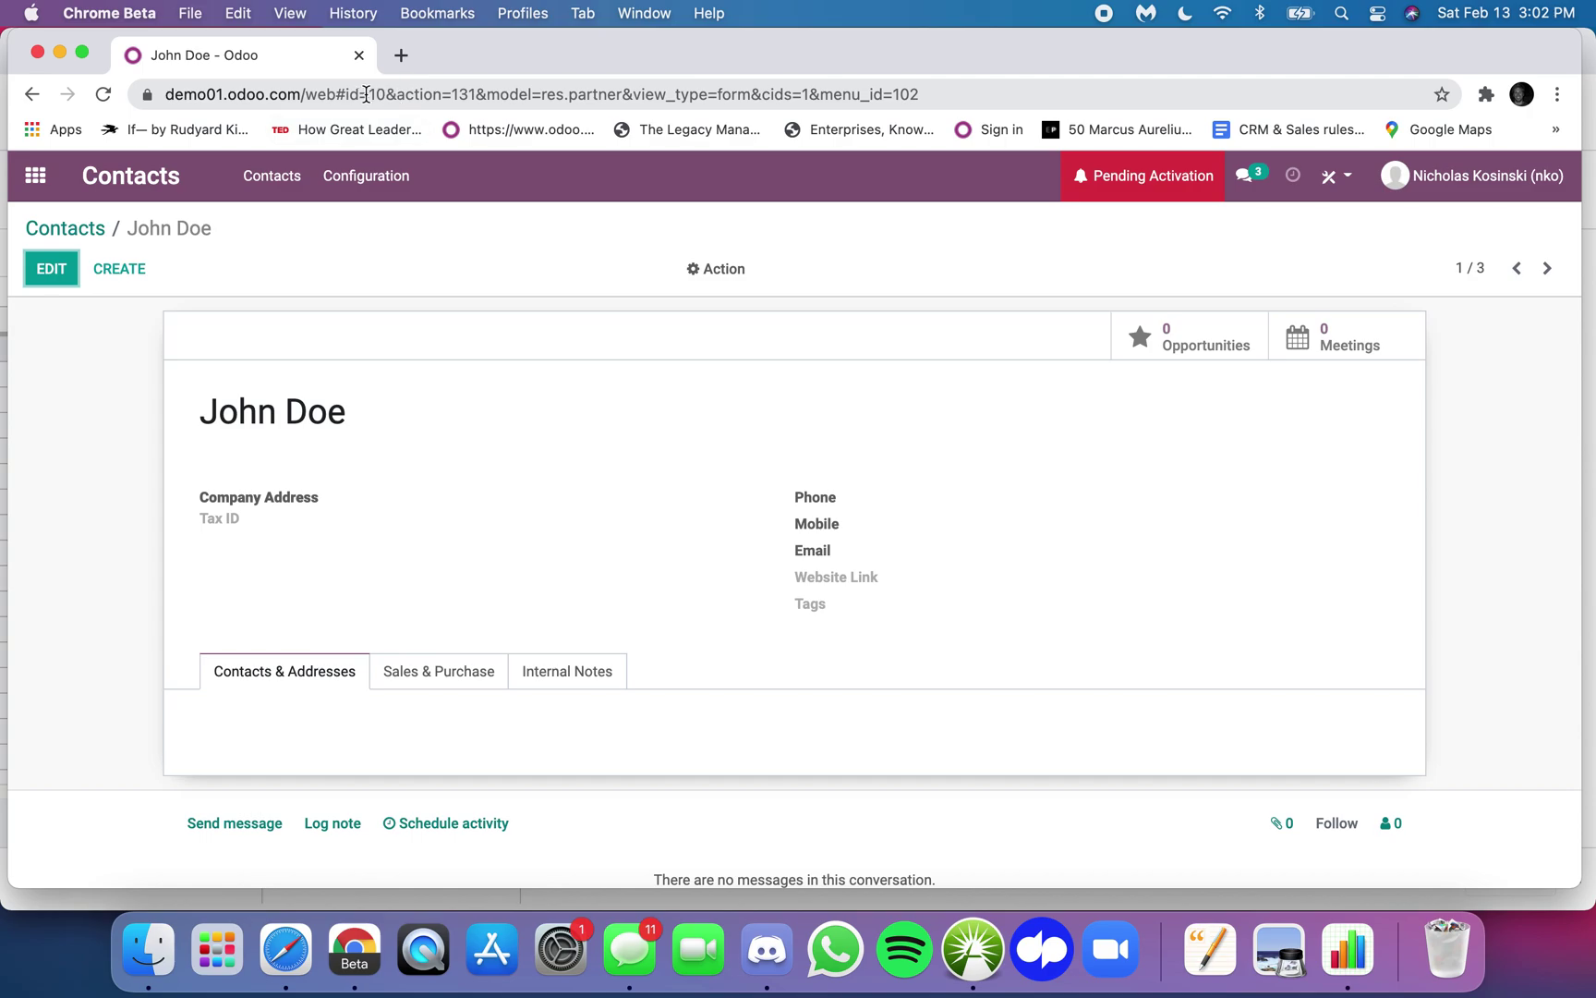
left_click_drag(345, 94, 386, 96)
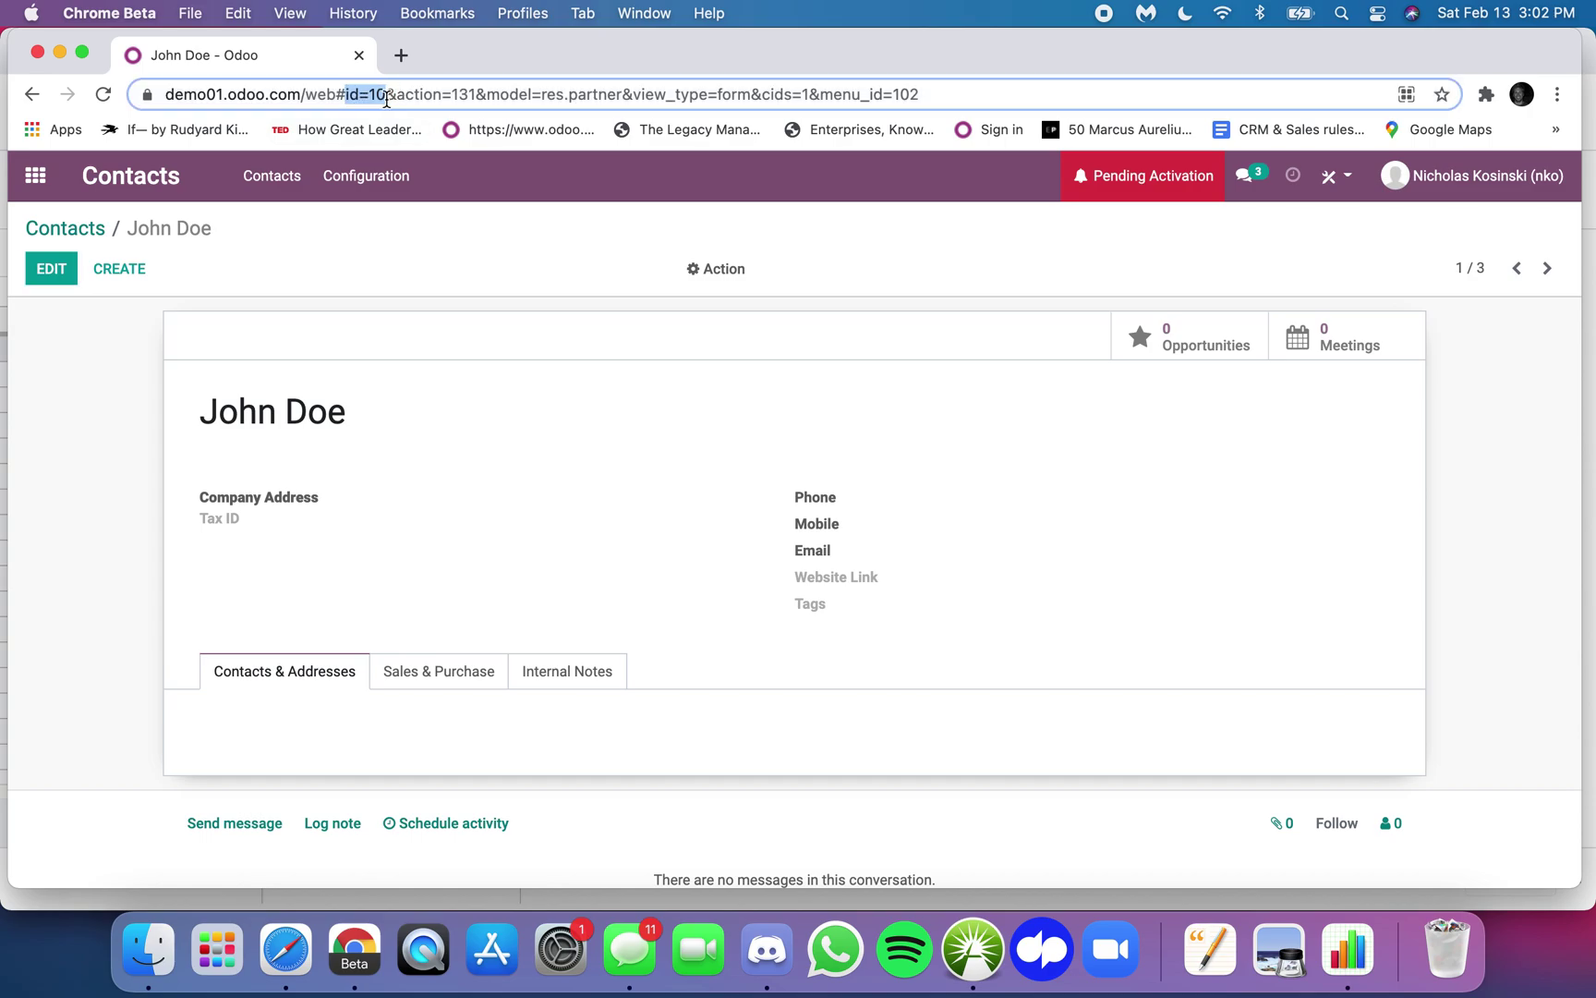
left_click_drag(543, 96, 675, 90)
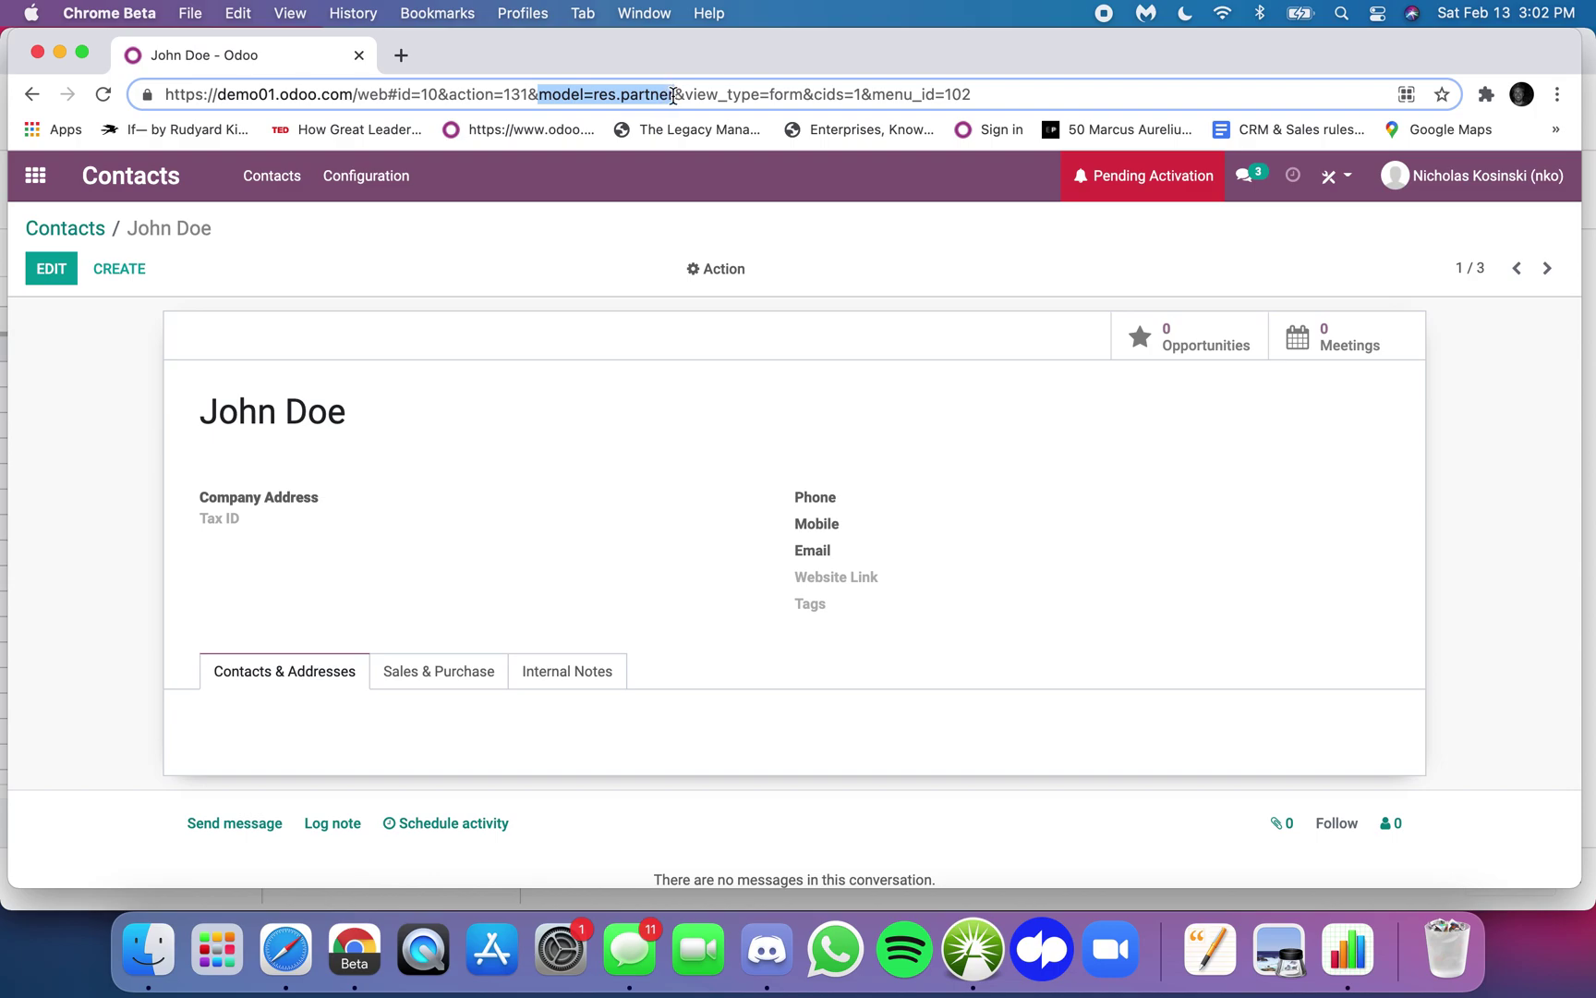
left_click(422, 473)
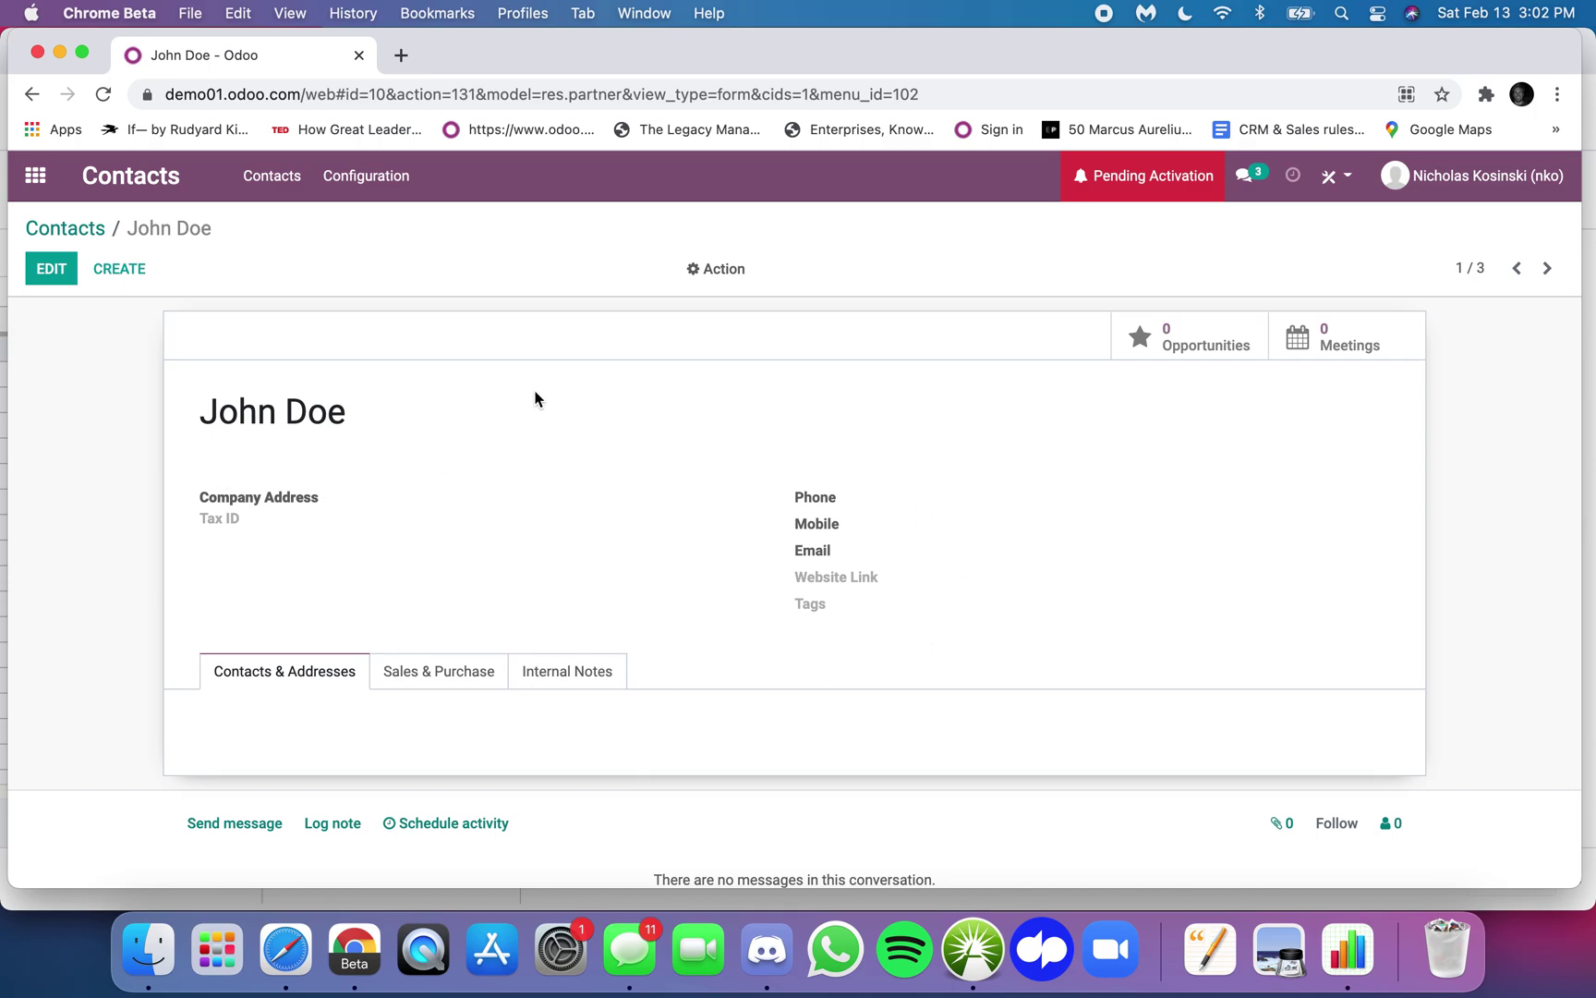
- Back in the Contacts list, select the contact and open Export from the Action menu
left_click(65, 230)
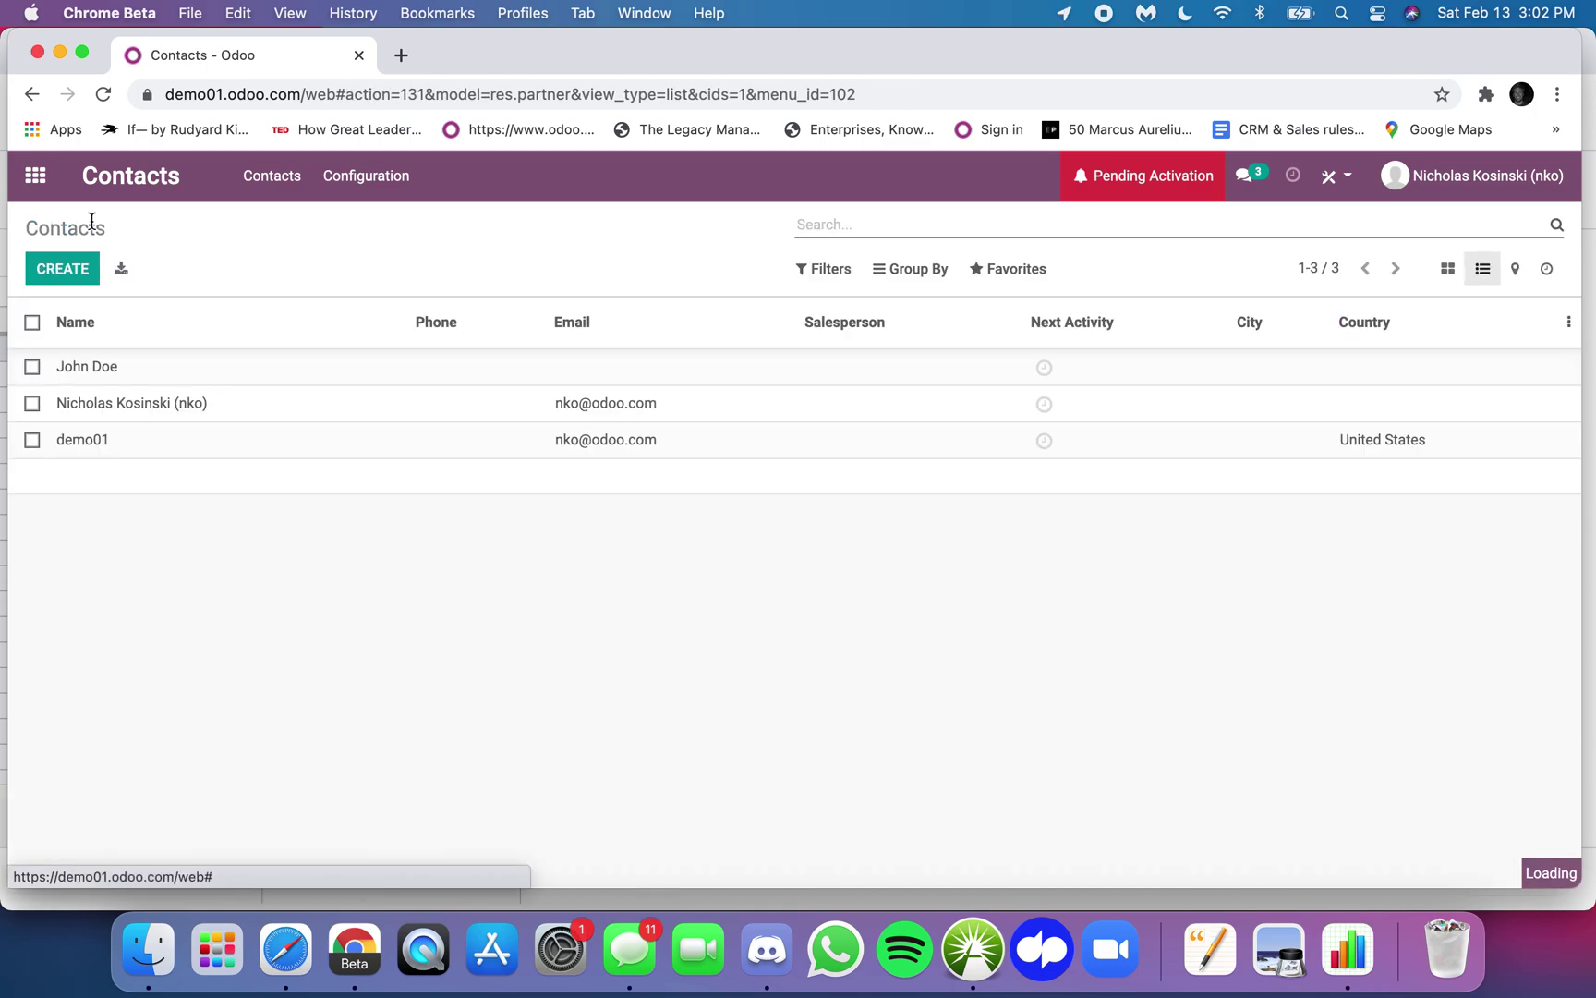
left_click(1031, 269)
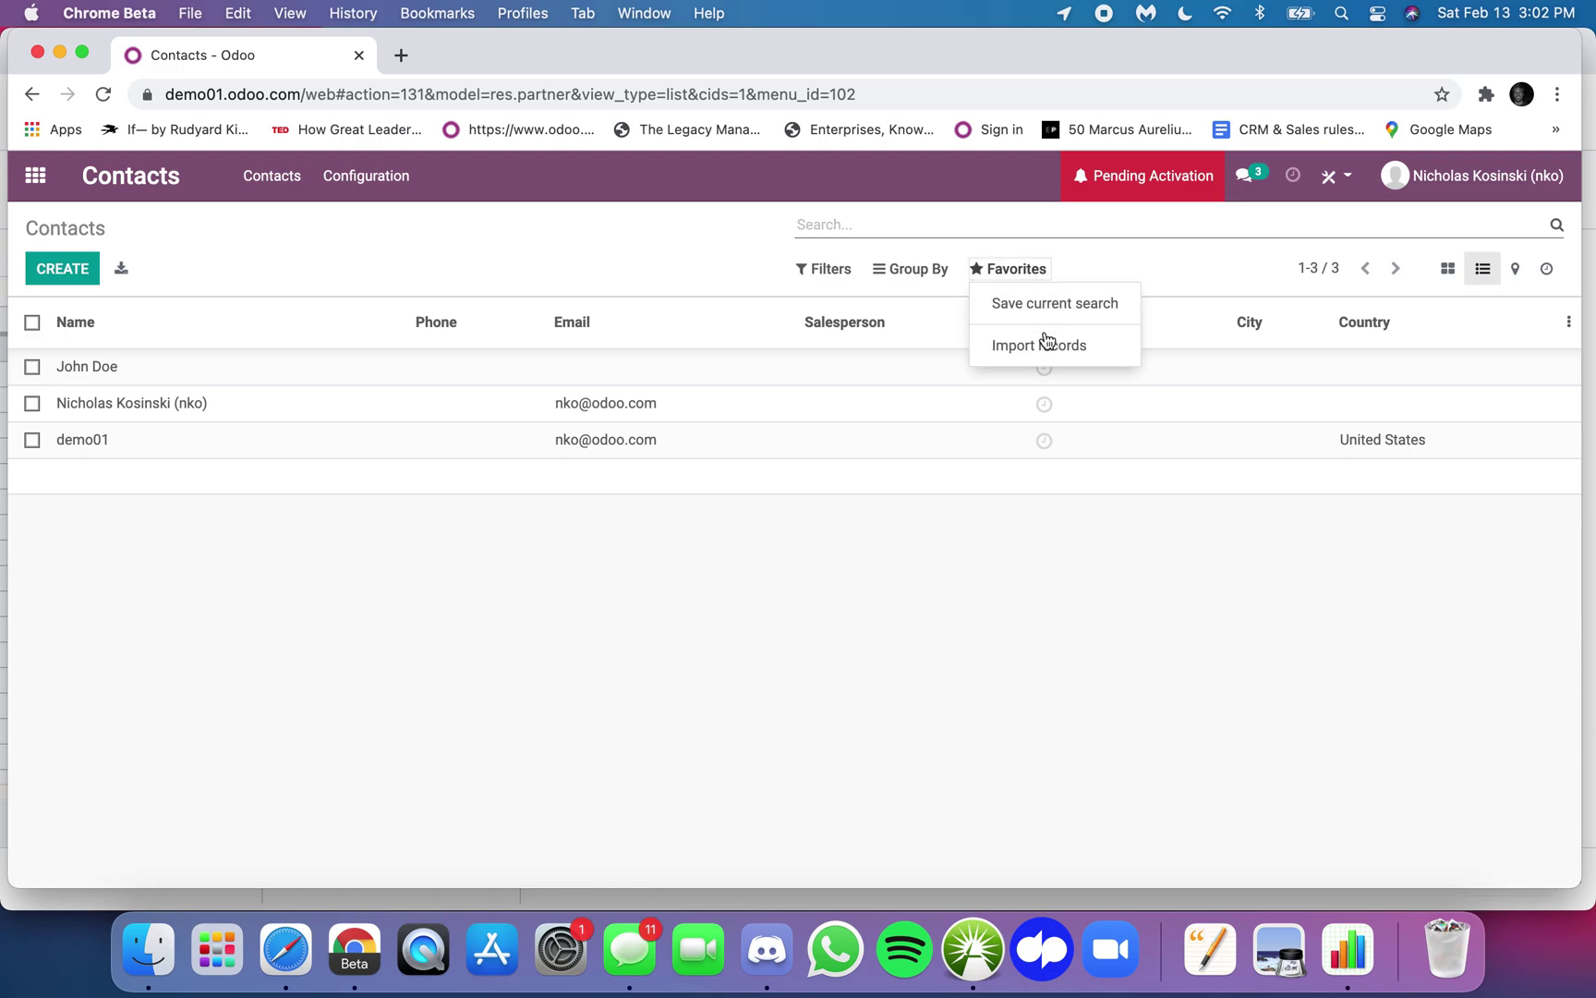
left_click(32, 367)
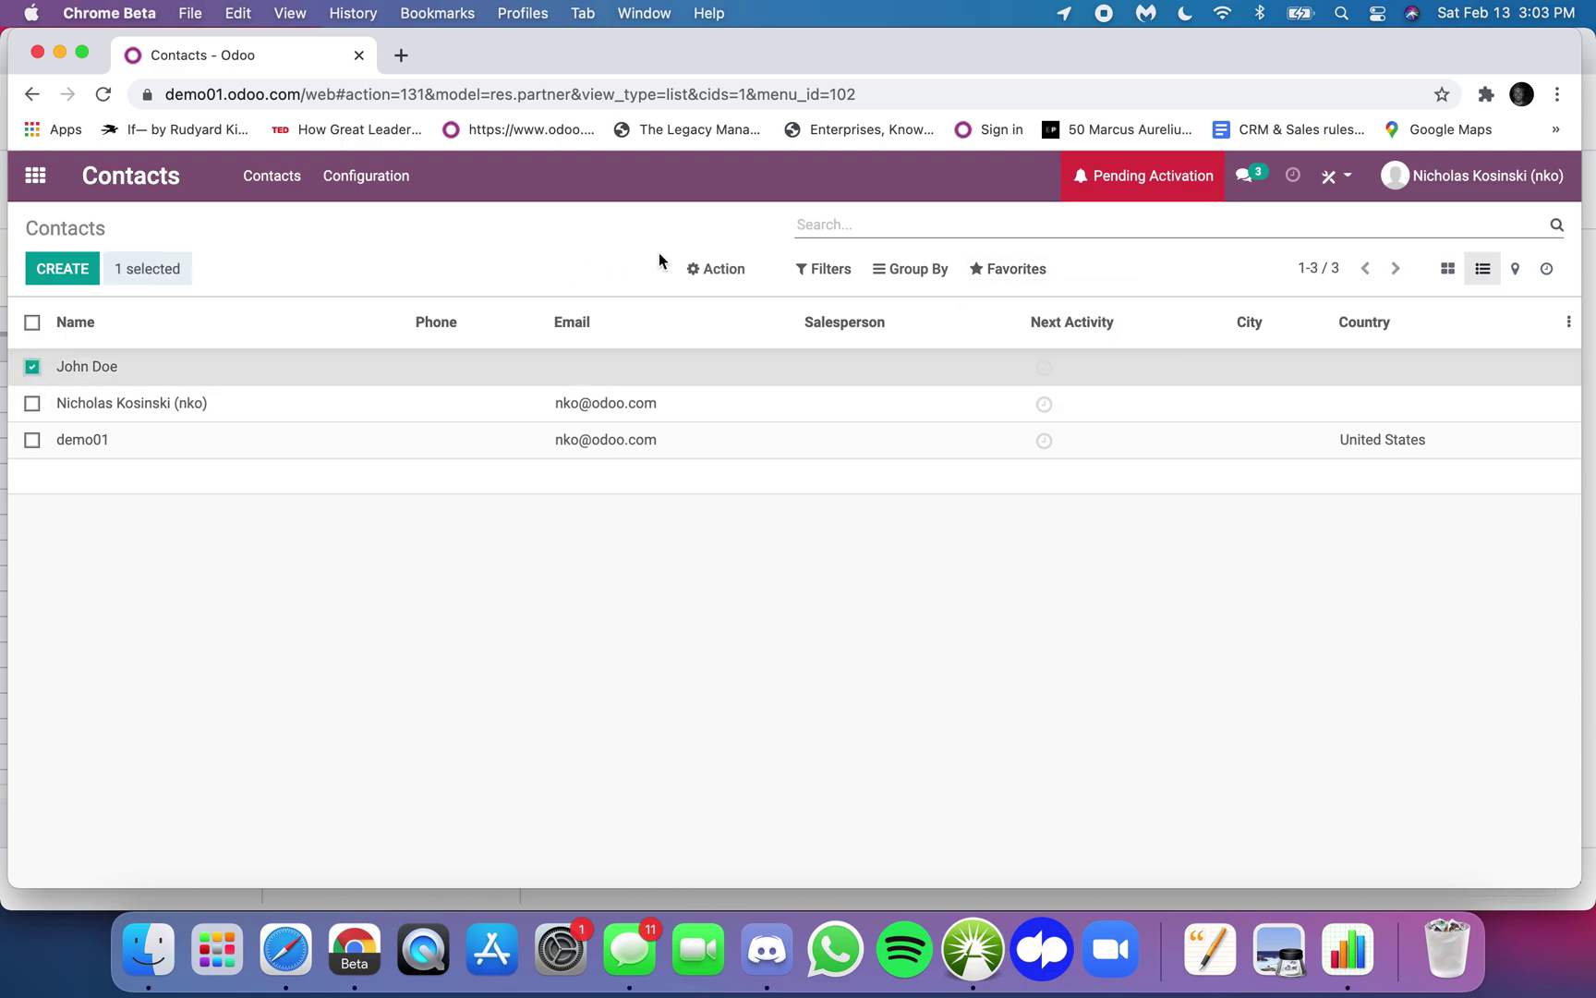
left_click(722, 272)
left_click(737, 304)
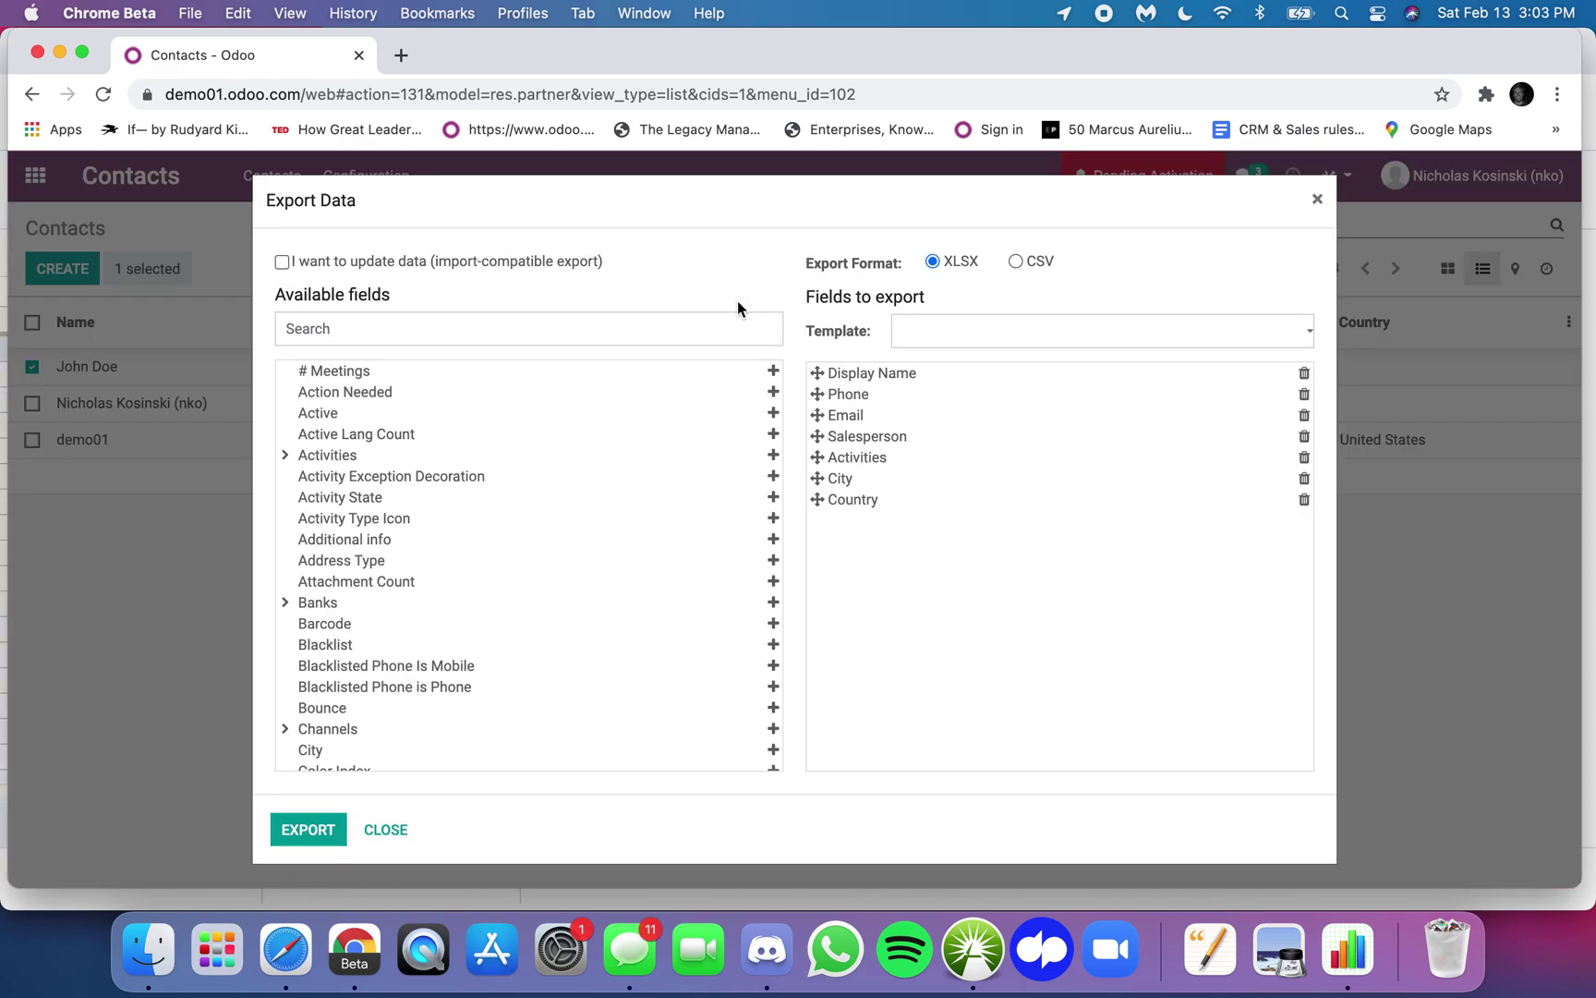
- Keep only Display Name, add External ID, and export the contact as a CSV file
left_click(1304, 395)
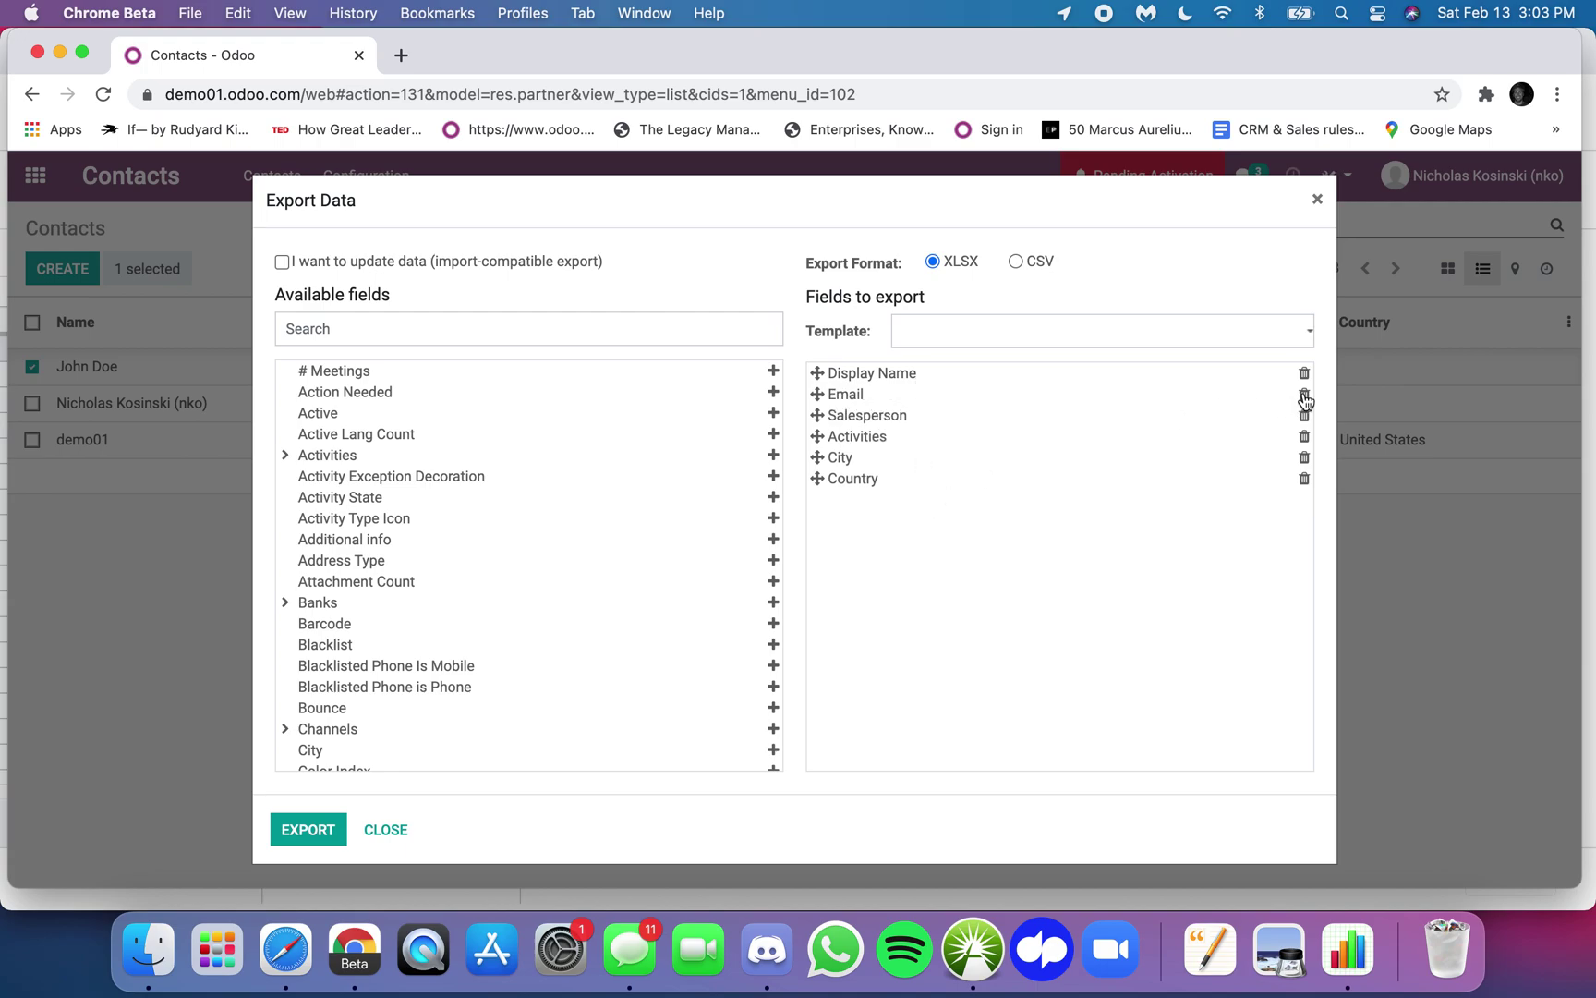
left_click(1304, 396)
left_click(1303, 395)
left_click(1304, 396)
left_click(1304, 395)
left_click(1303, 395)
left_click(416, 331)
type("exte")
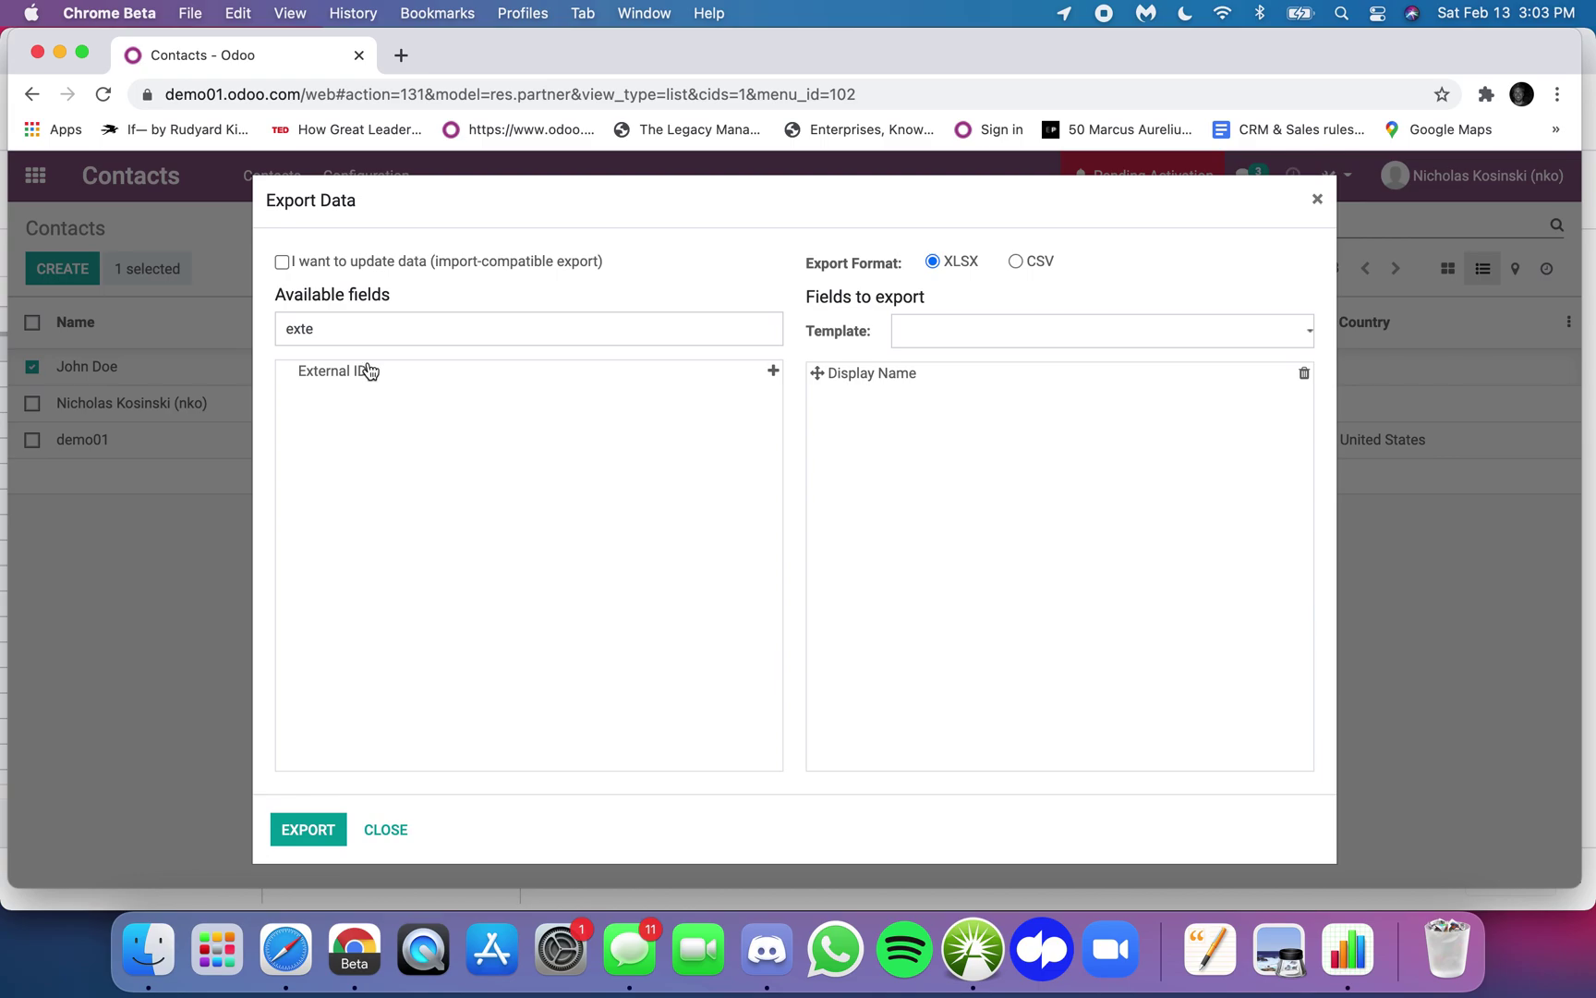
left_click(369, 370)
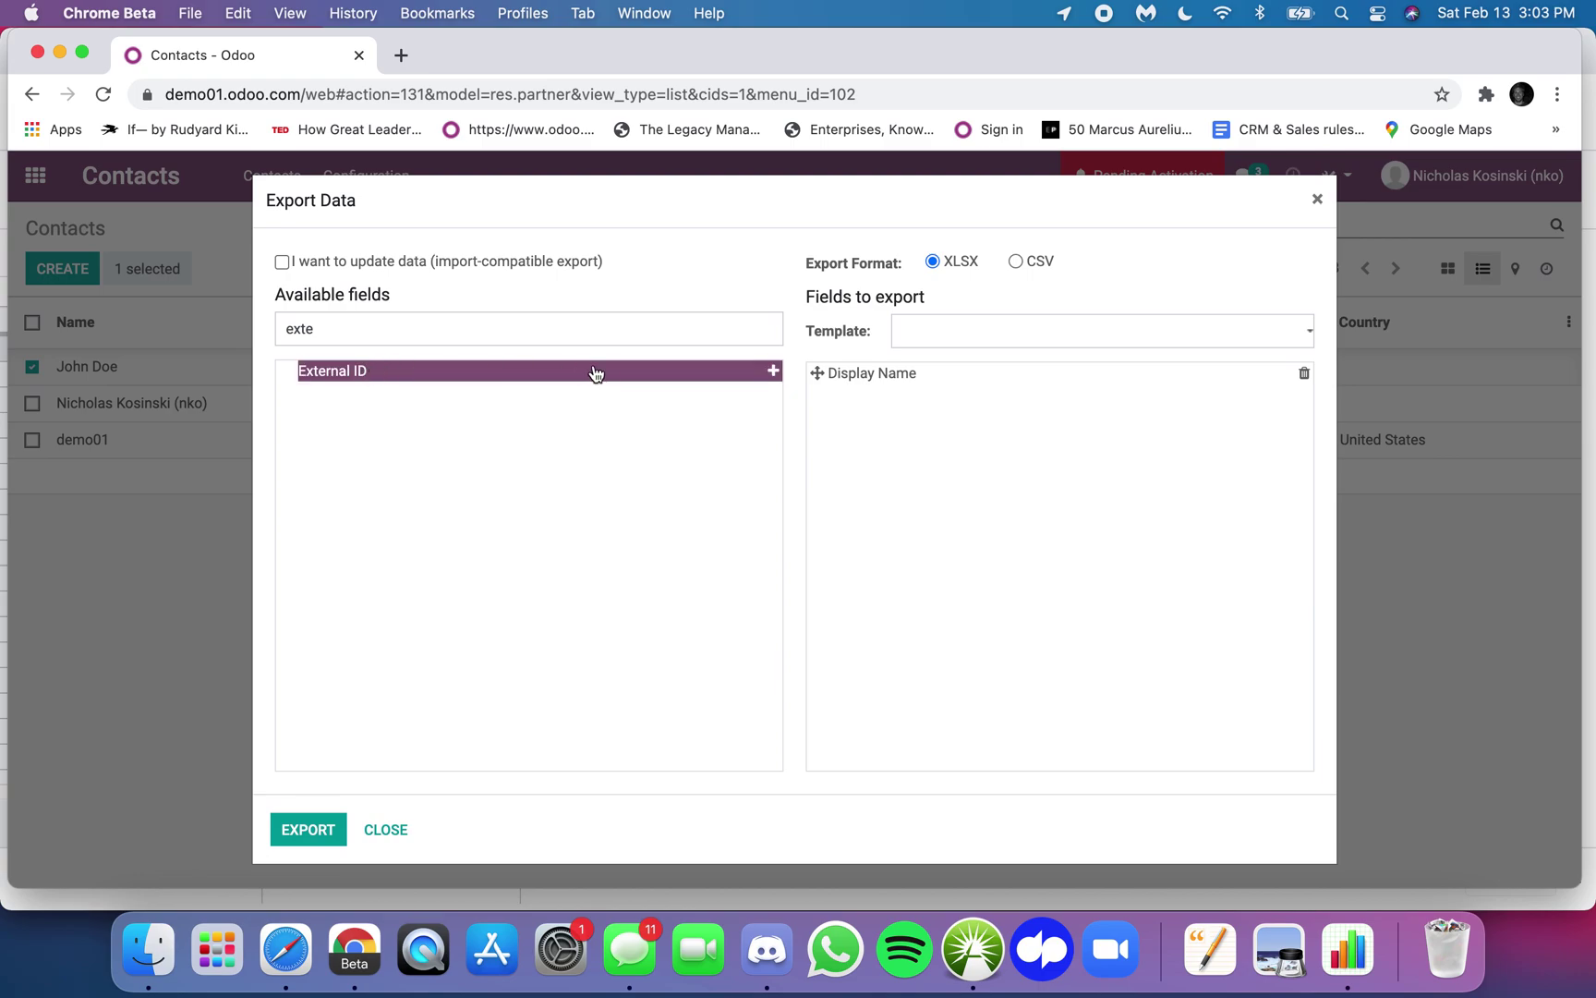
double_click(601, 373)
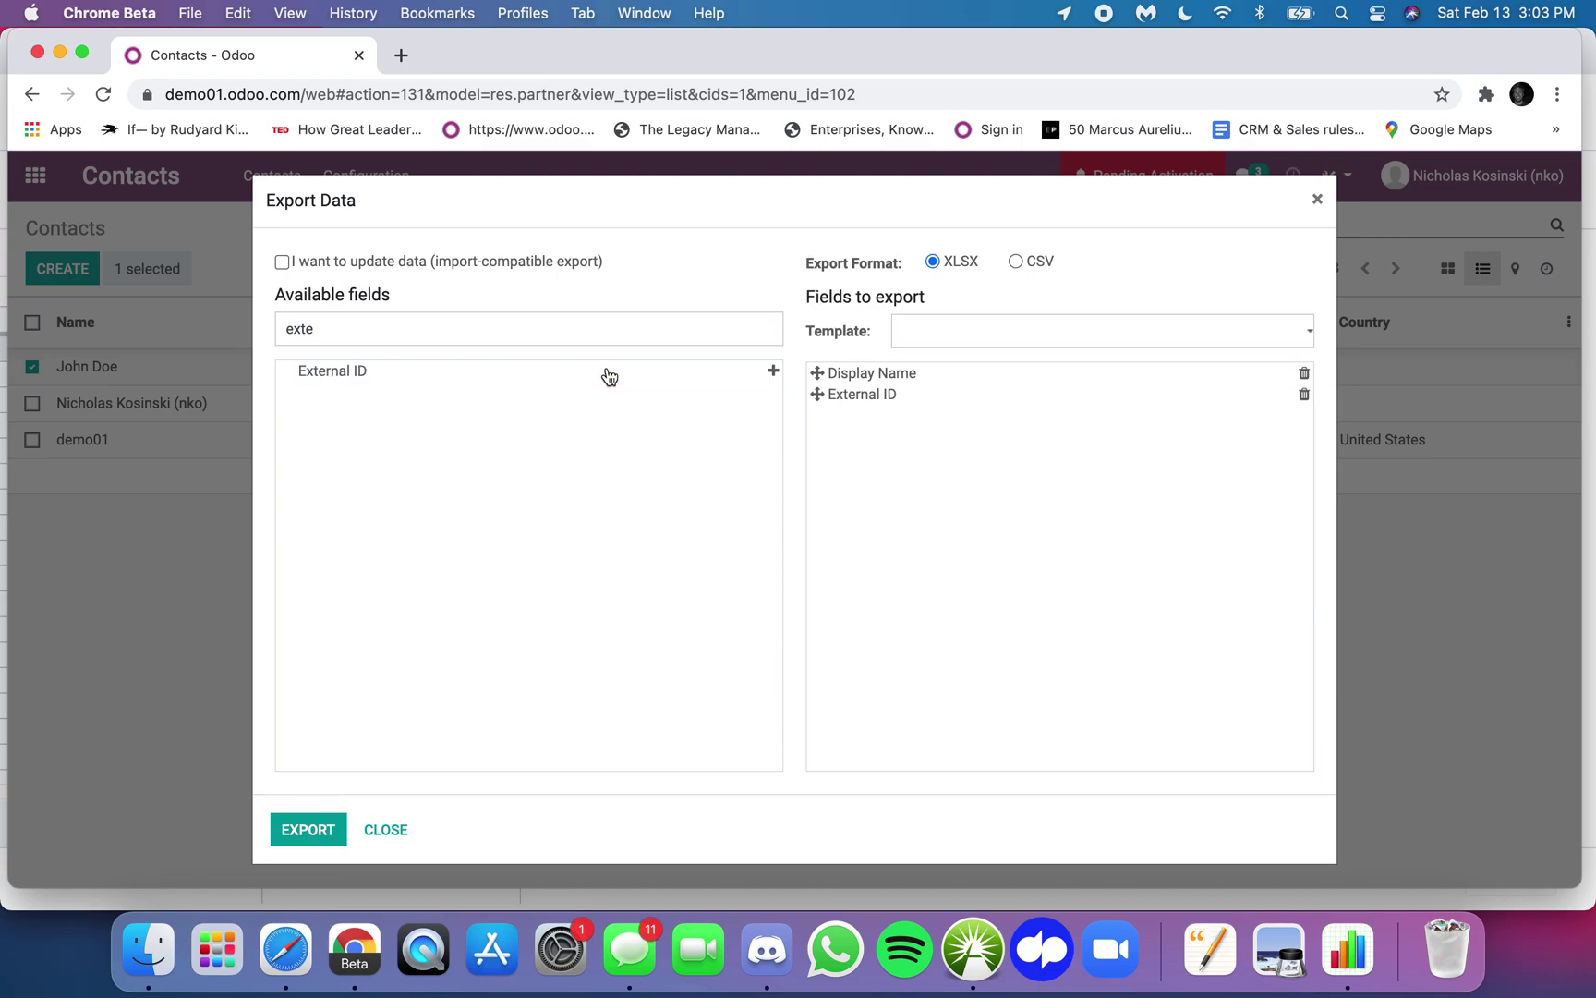
left_click(1018, 263)
left_click(325, 838)
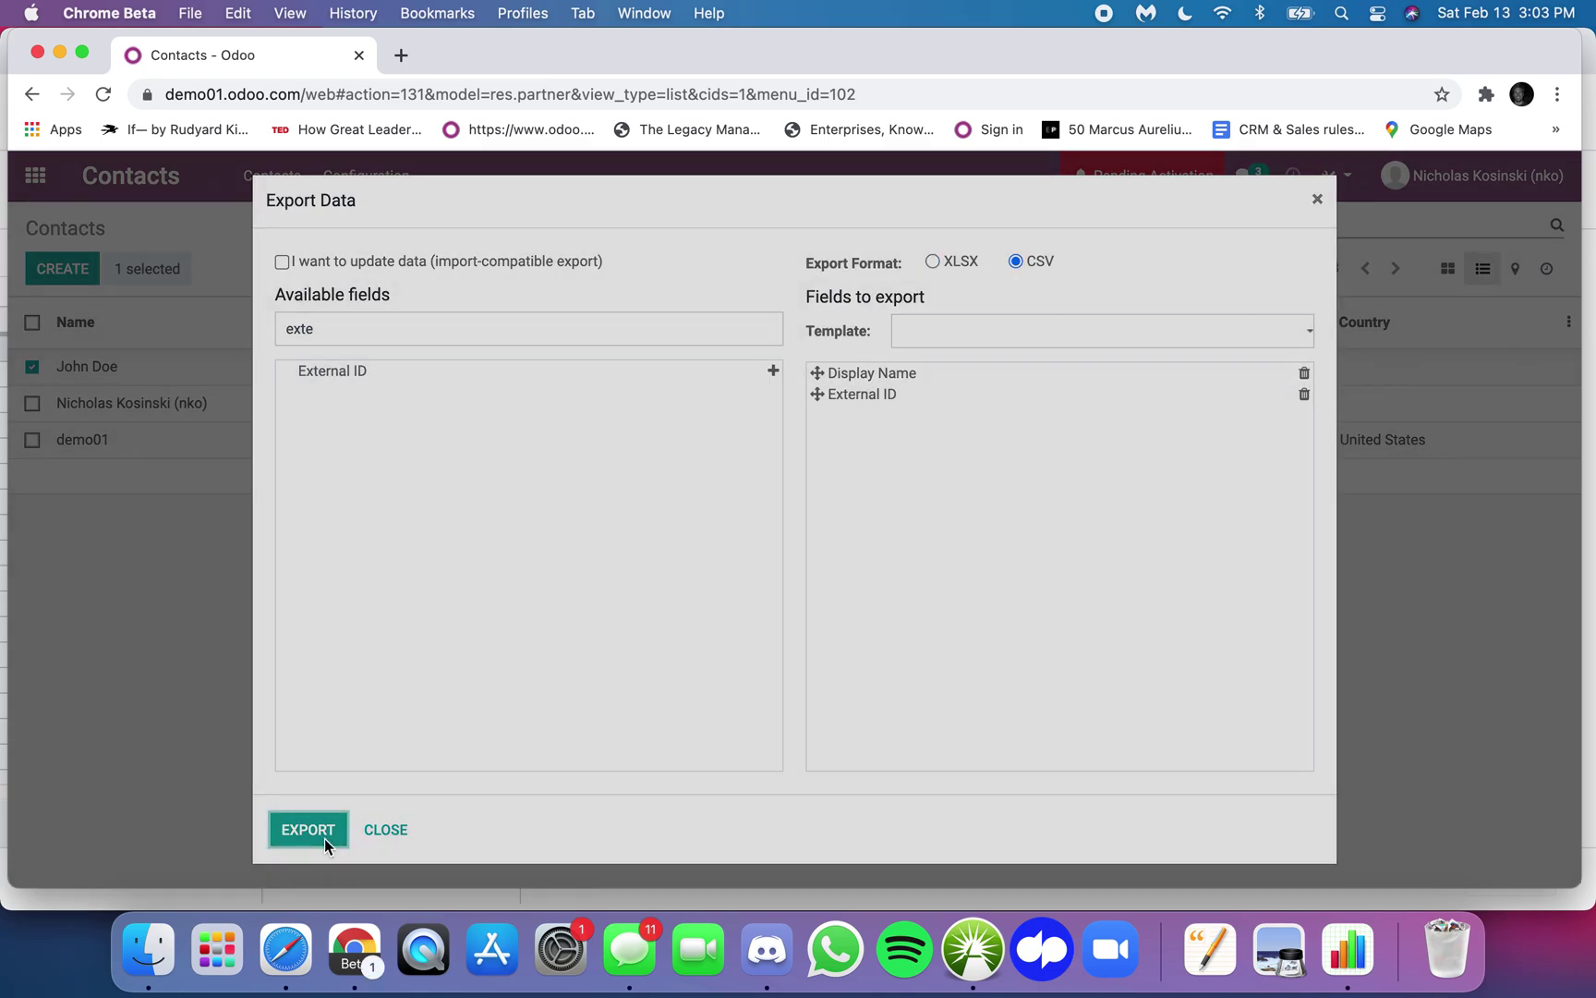
key("Return")
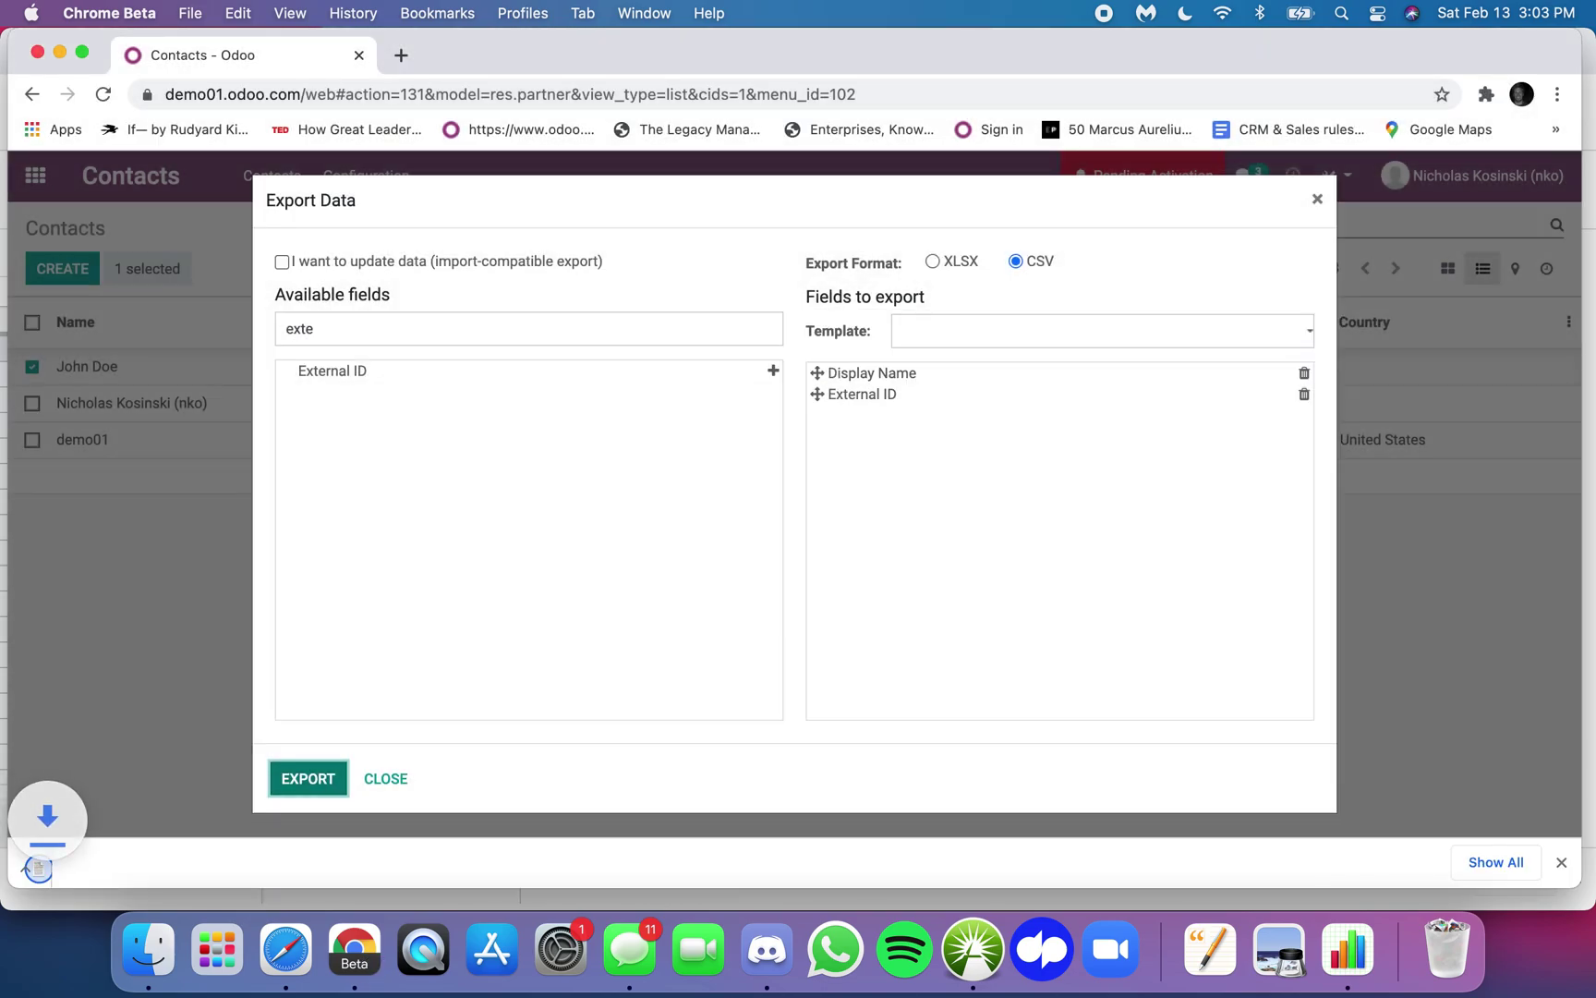
- Open the downloaded CSV in Numbers and view the External ID __export__.res_partner_10_4e9260e9
left_click(144, 858)
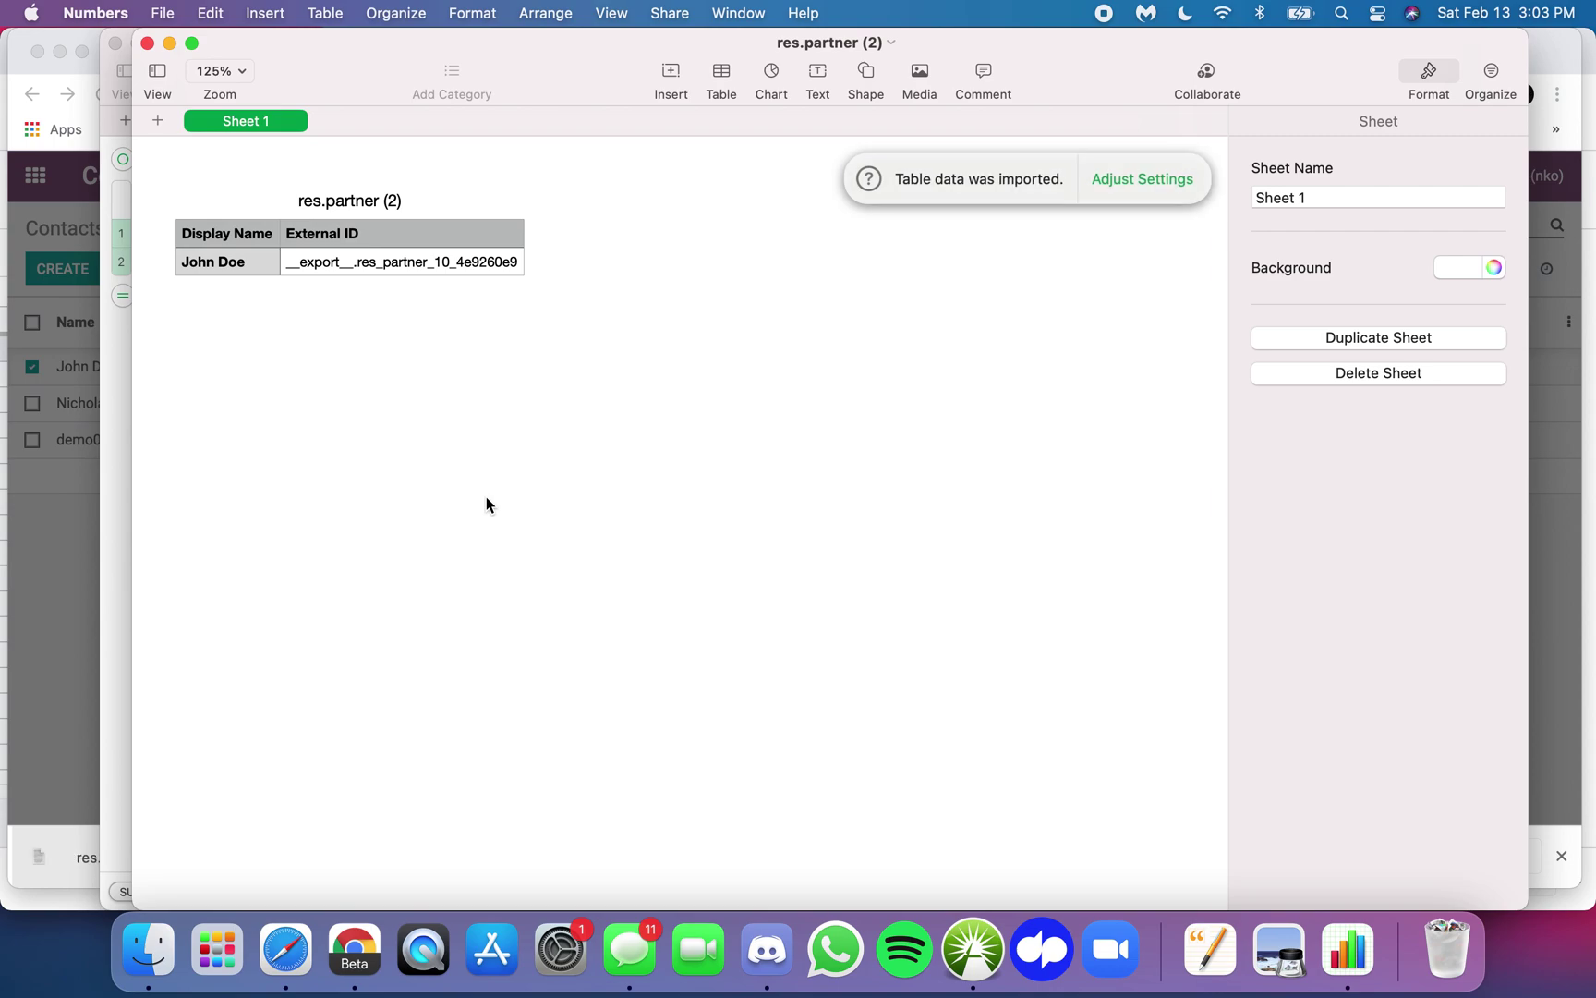
left_click(229, 266)
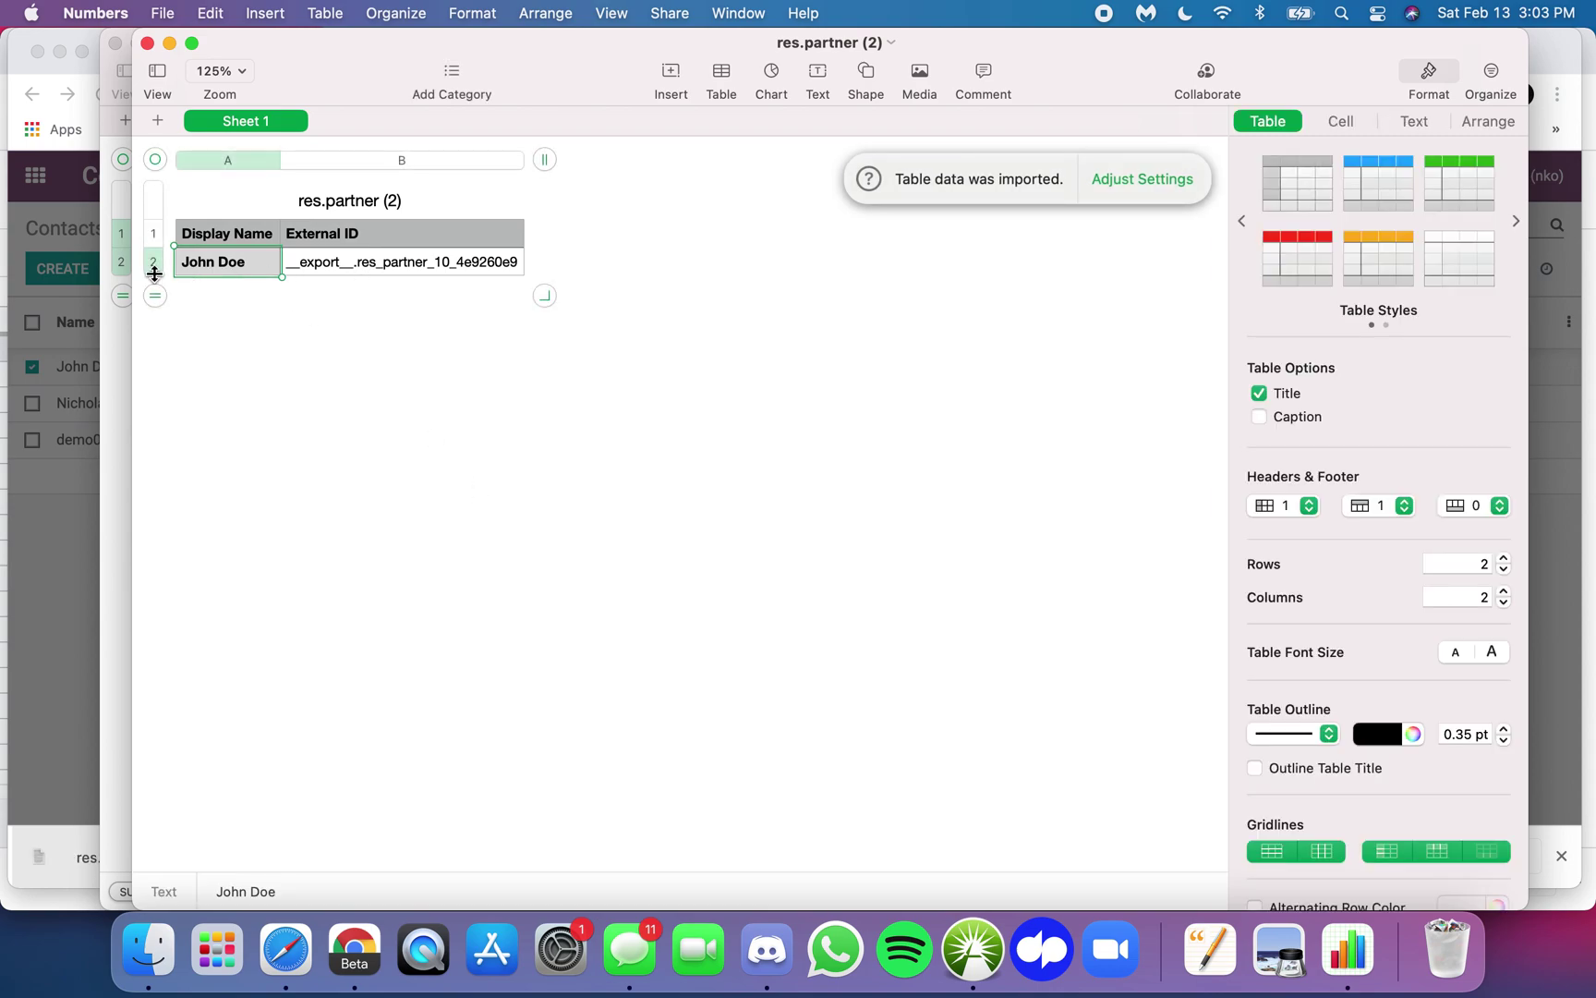
left_click(326, 266)
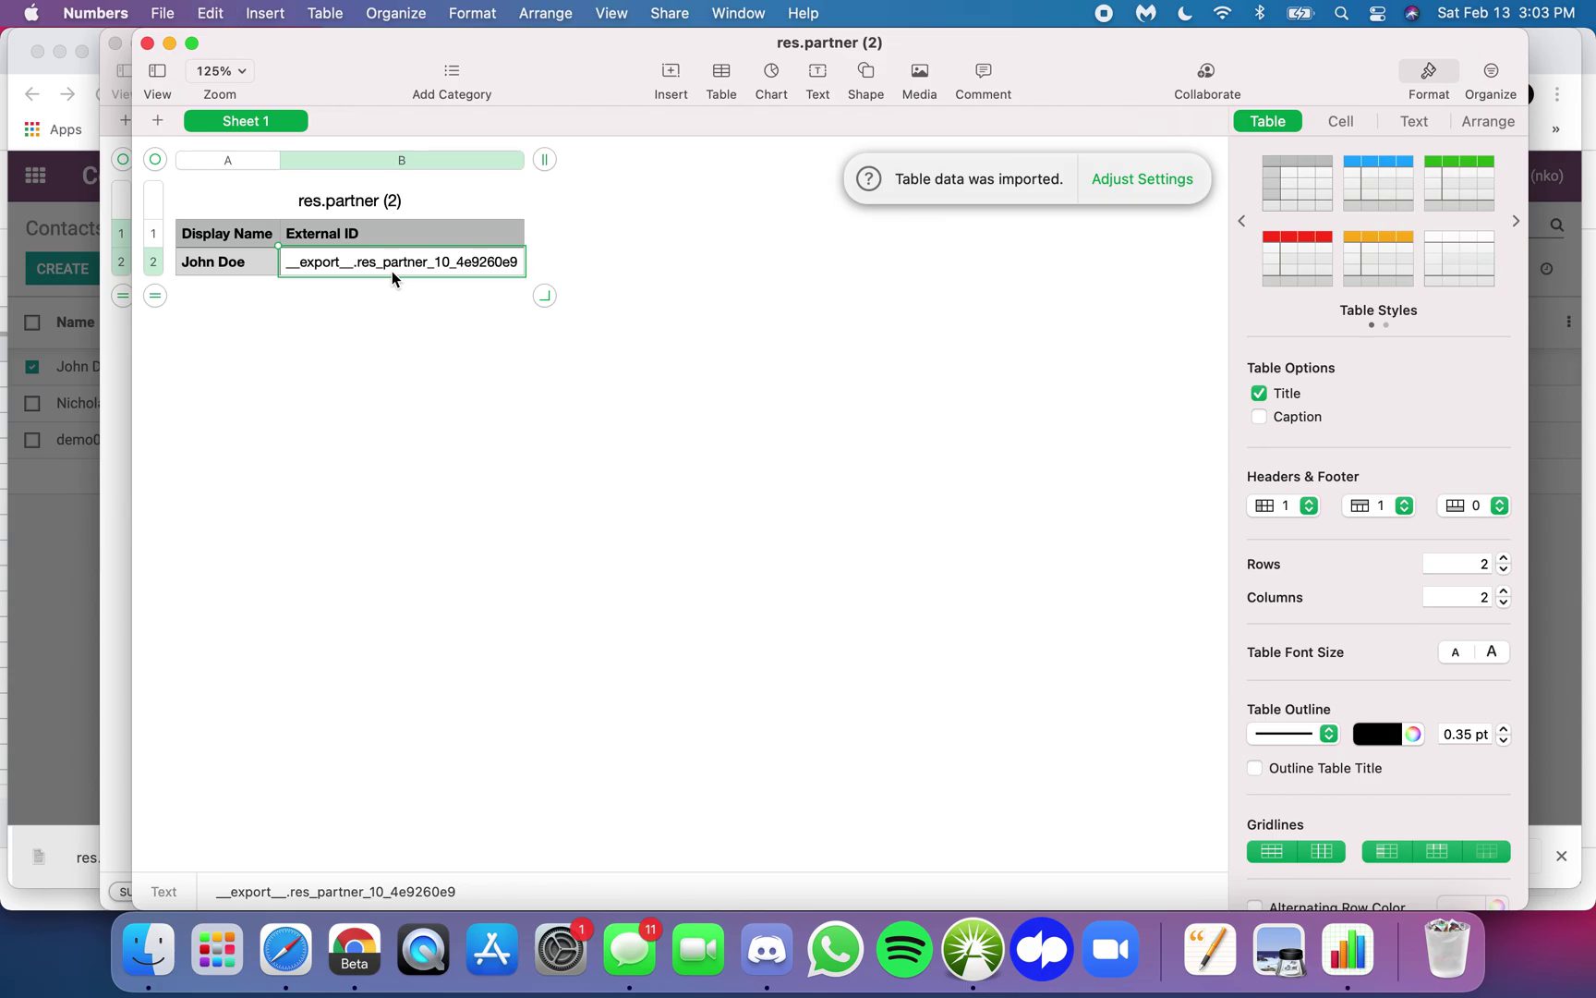
left_click(89, 480)
- In the EXTERNAL sheet, empty cells A2:B2 and paste __export__.res_partner_10_4e9260e9 into B2
key("ctrl+Up")
left_click(485, 368)
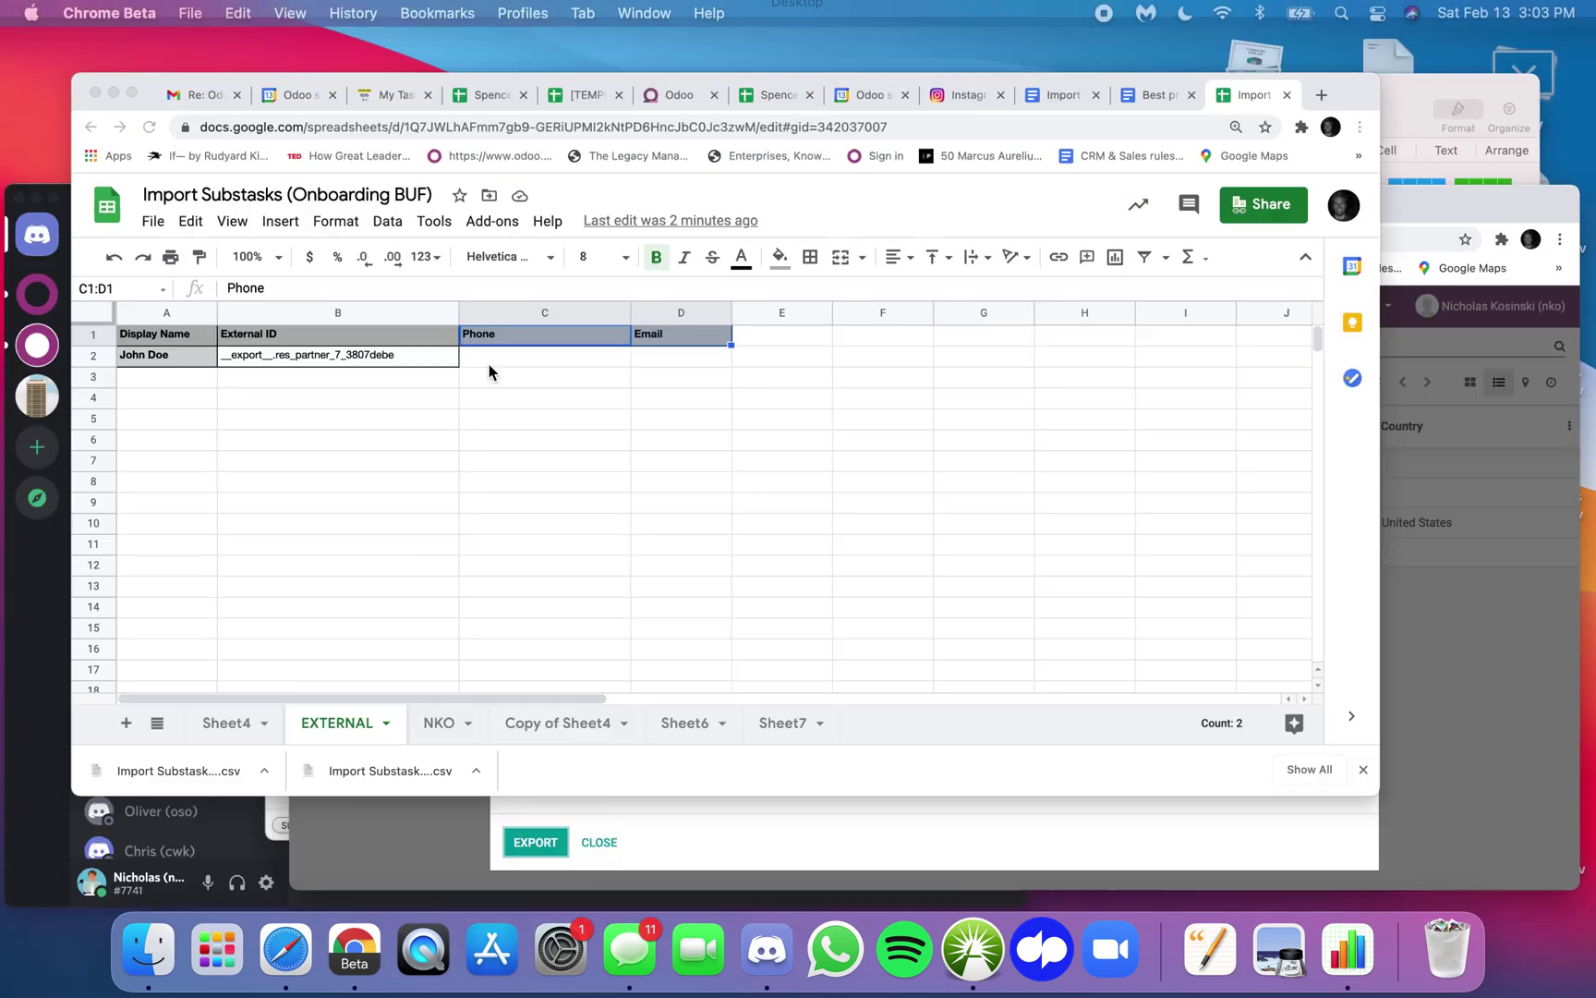
left_click(491, 391)
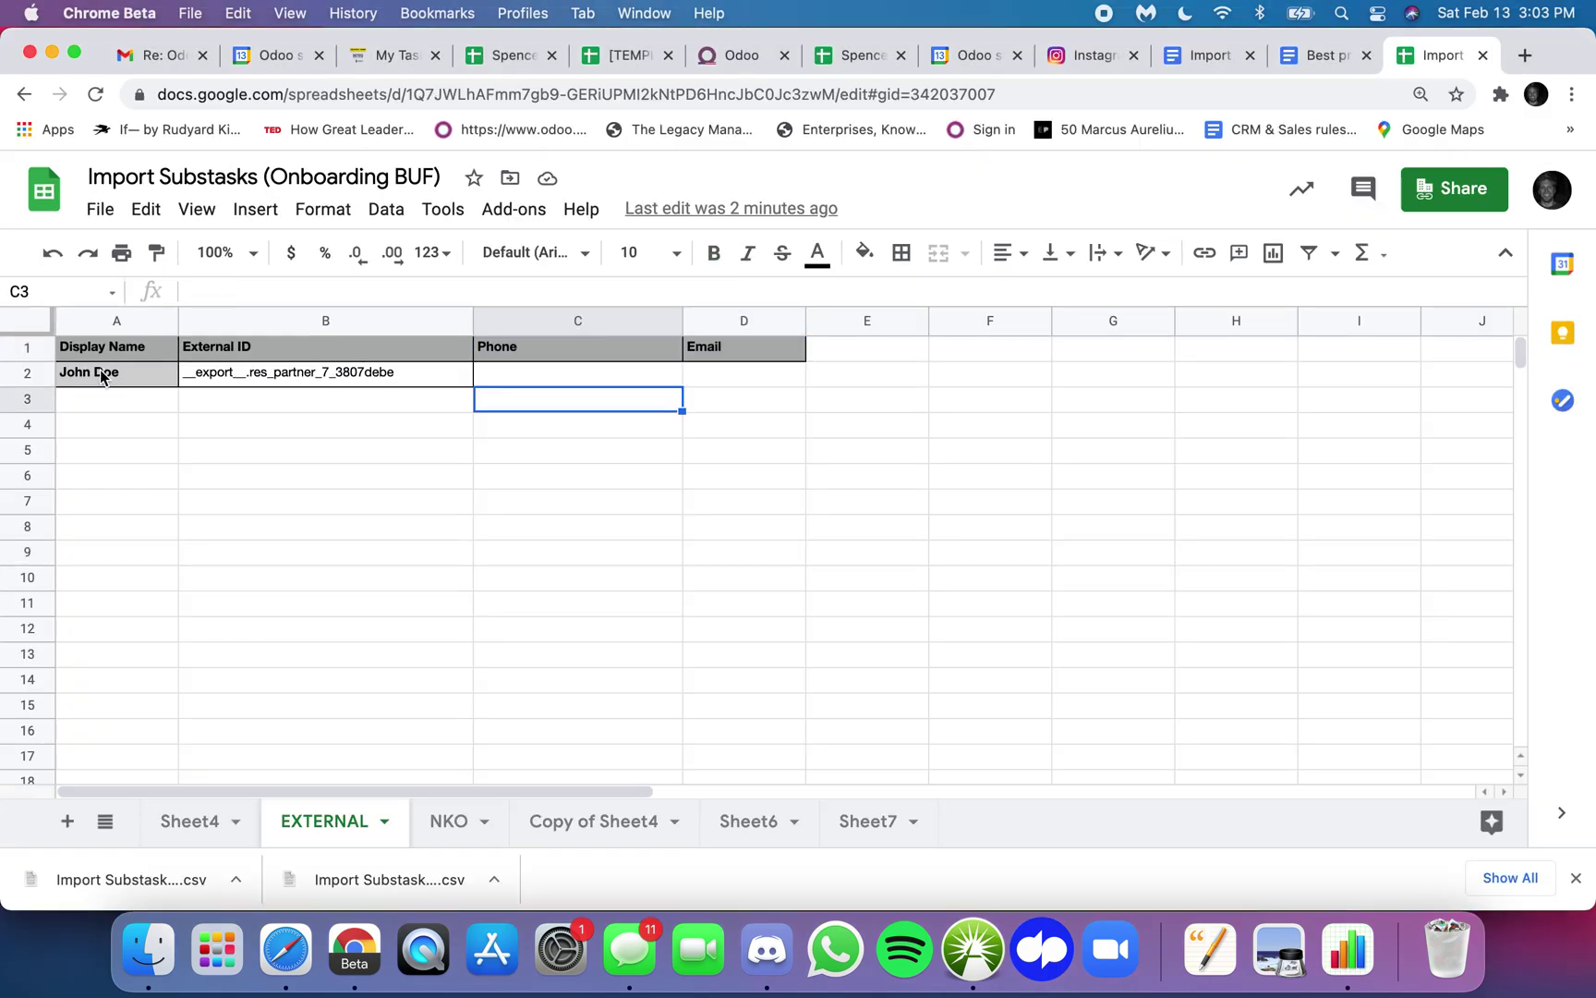
left_click_drag(101, 374, 196, 372)
key("Delete")
left_click(231, 450)
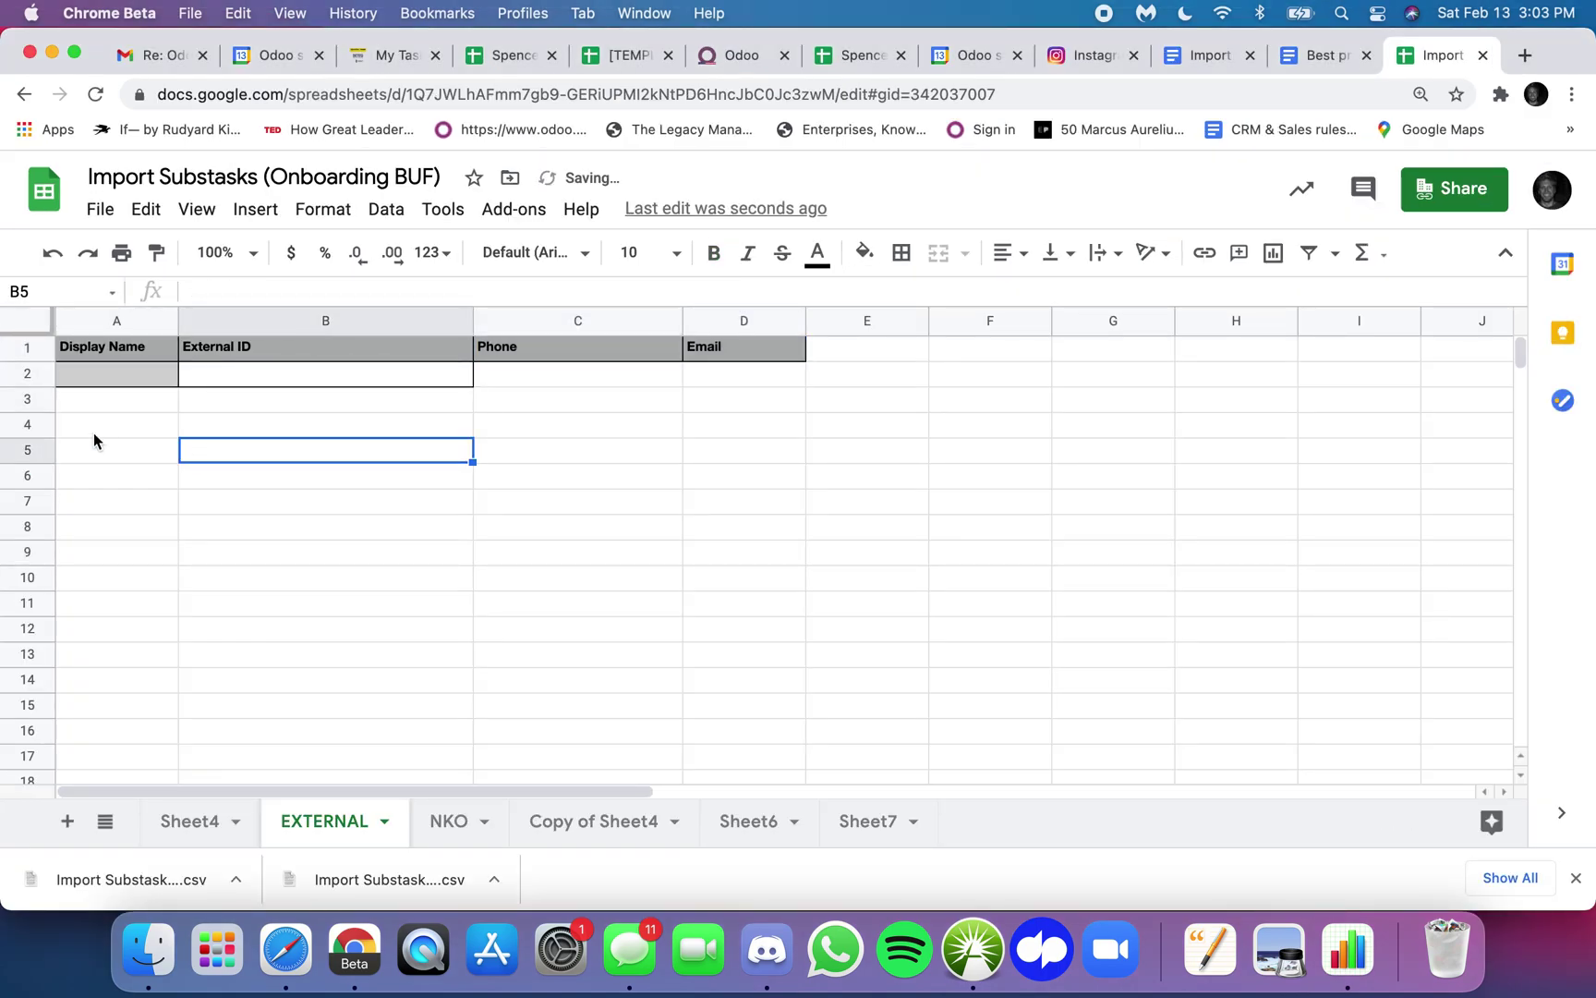
left_click(230, 374)
type("__export__.res_partner_10_4e9260e9")
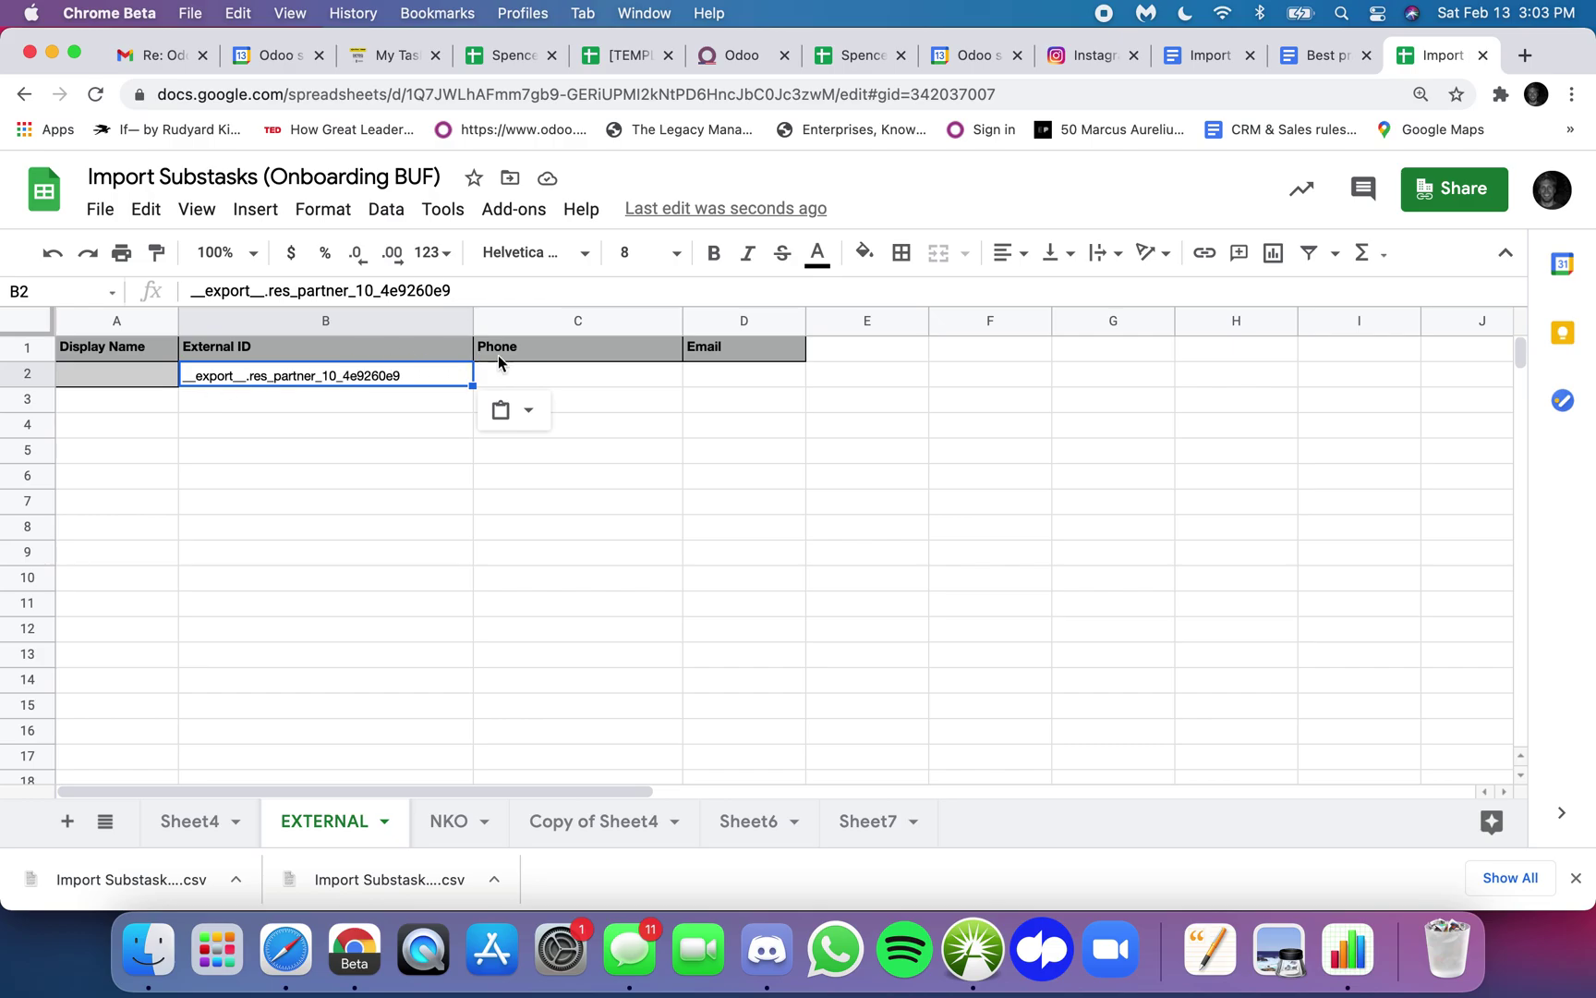
key("ctrl+Up")
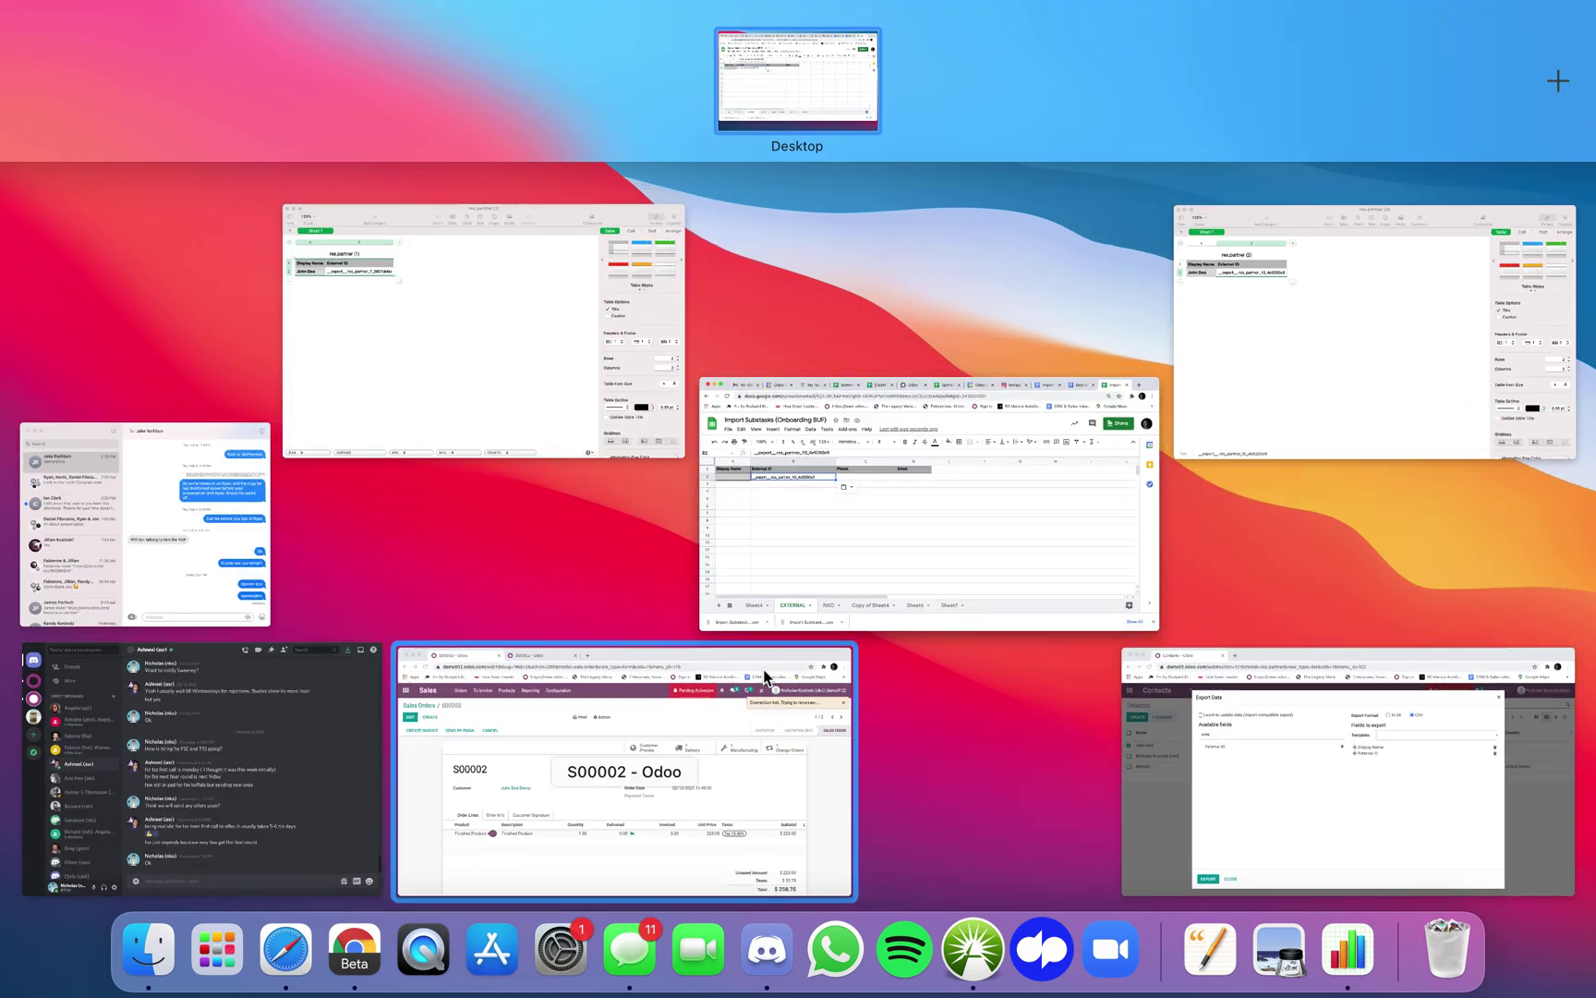
- Close Odoo's export dialog, check the contact's empty phone and email, then return to Sheets
left_click(768, 662)
key("ctrl+Up")
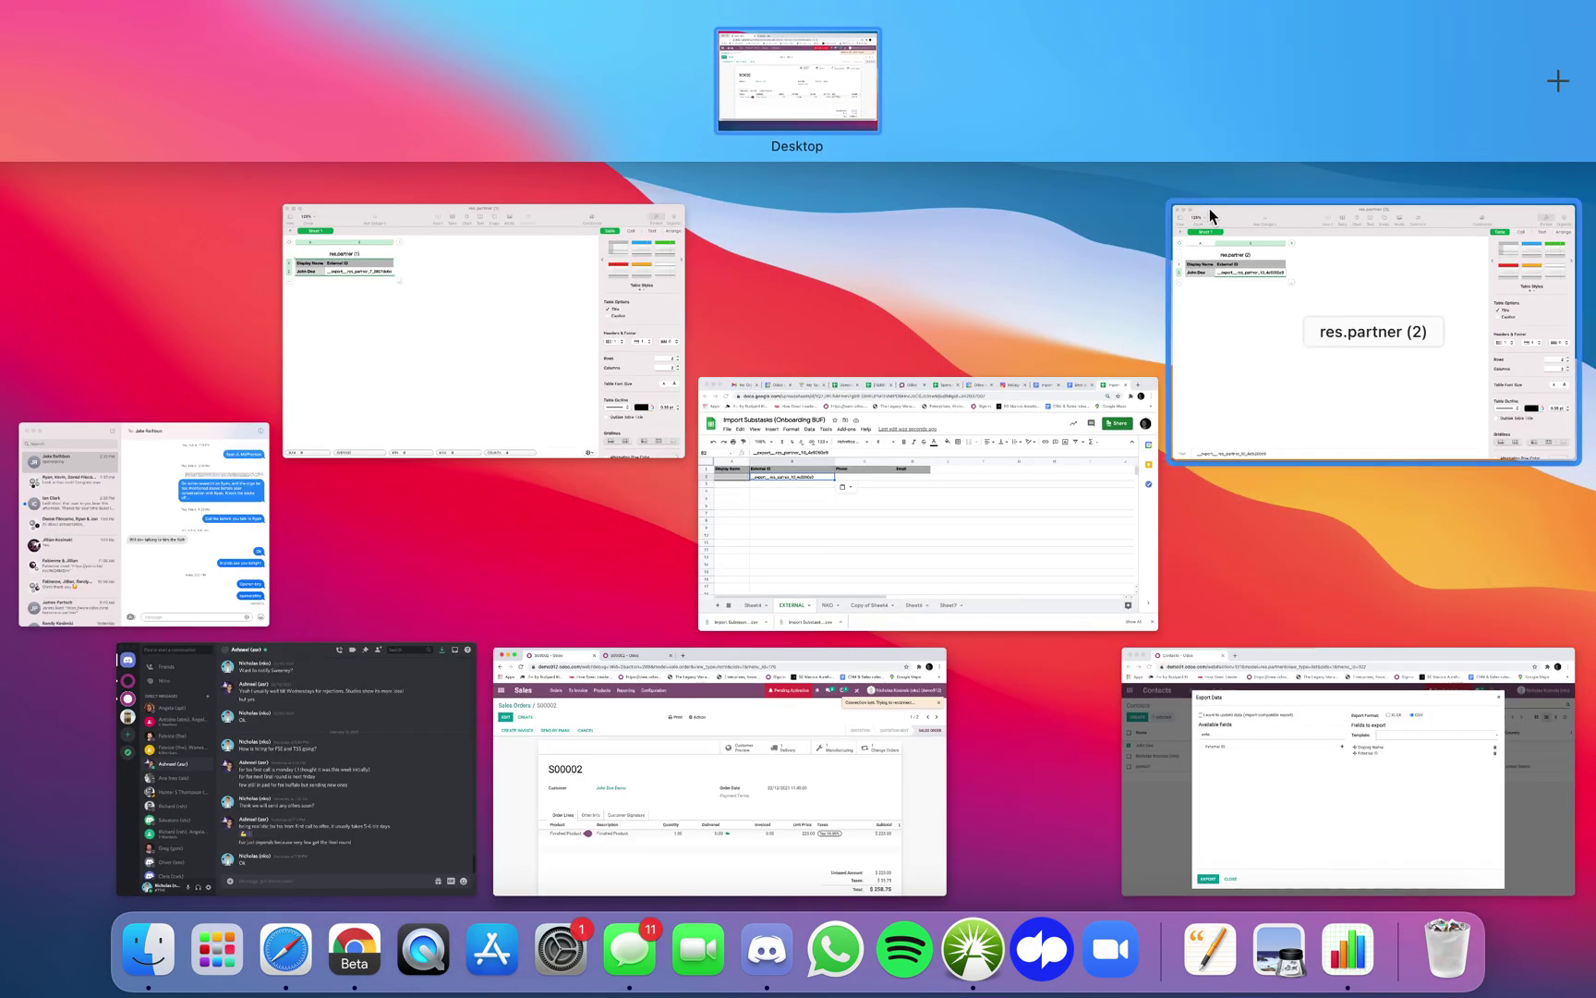
left_click(1251, 778)
left_click(405, 829)
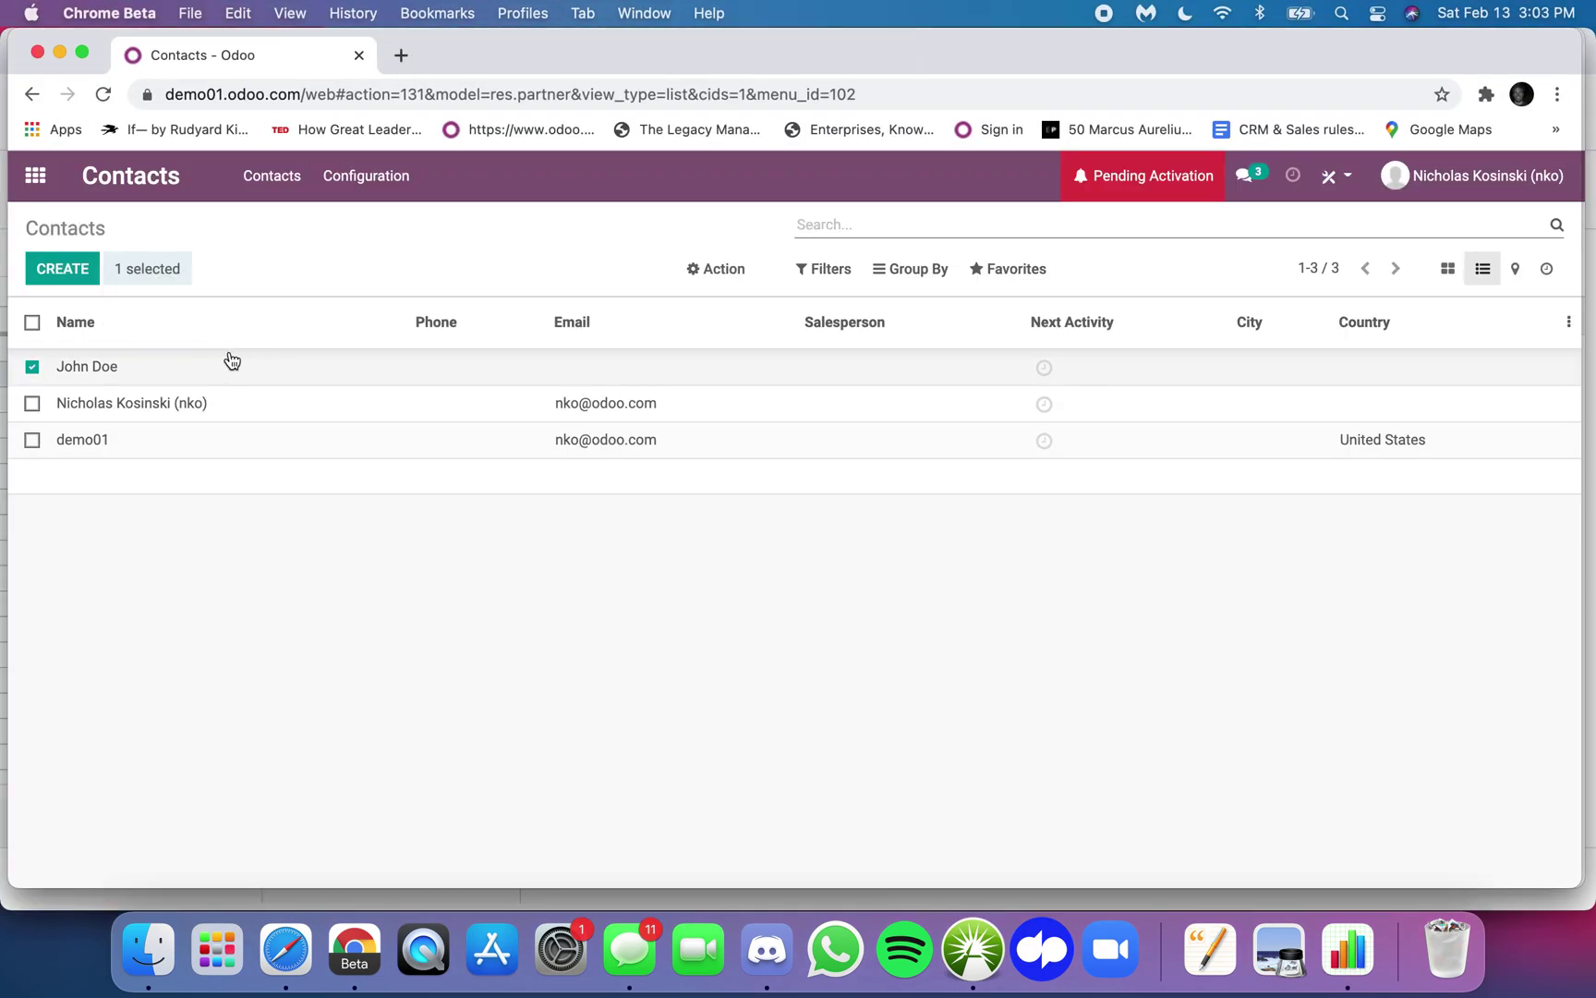
left_click(33, 367)
left_click(116, 369)
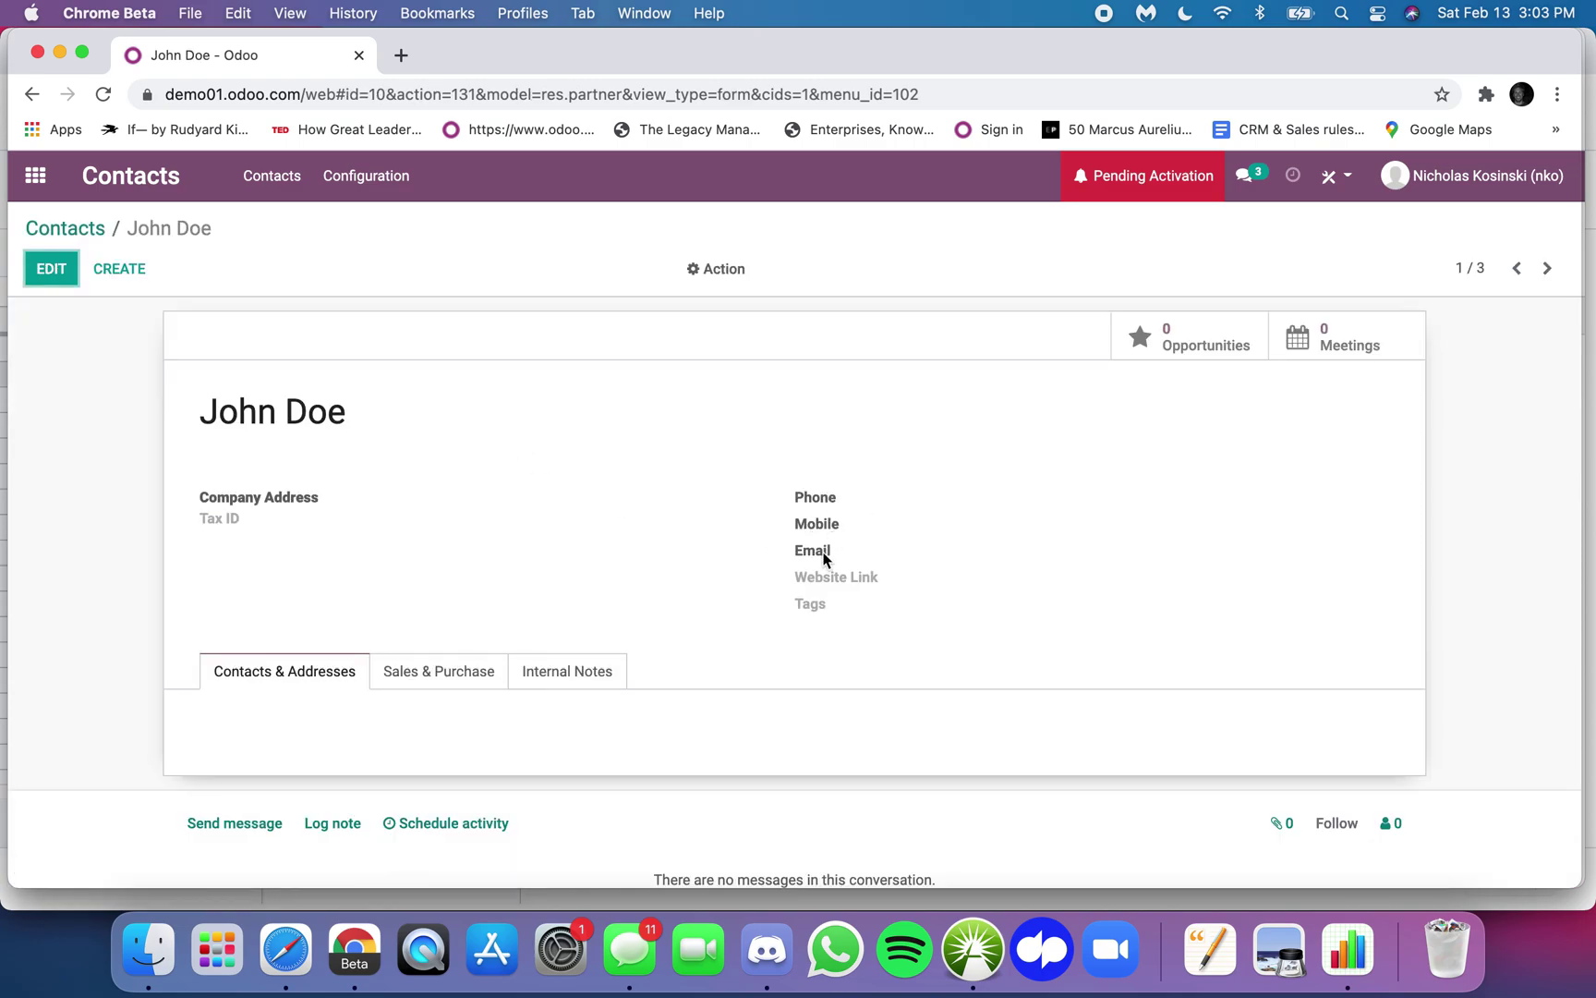
key("ctrl+Up")
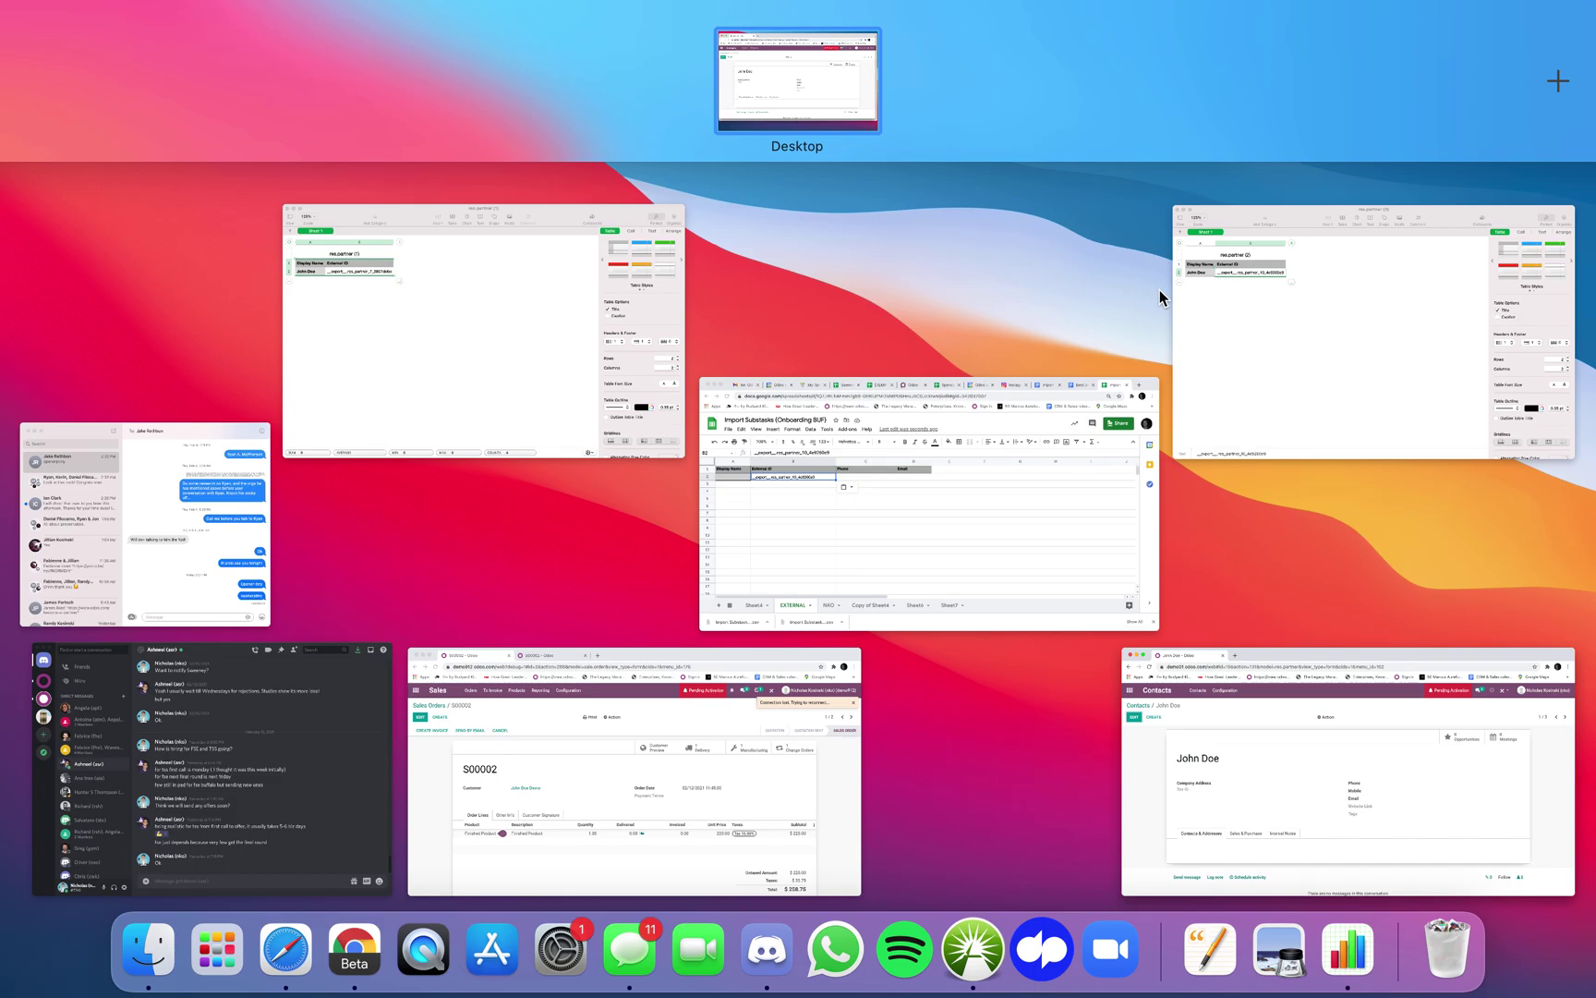
left_click(1055, 509)
- Enter the contact's new phone number in C2 and e-mail address in D2
left_click(536, 402)
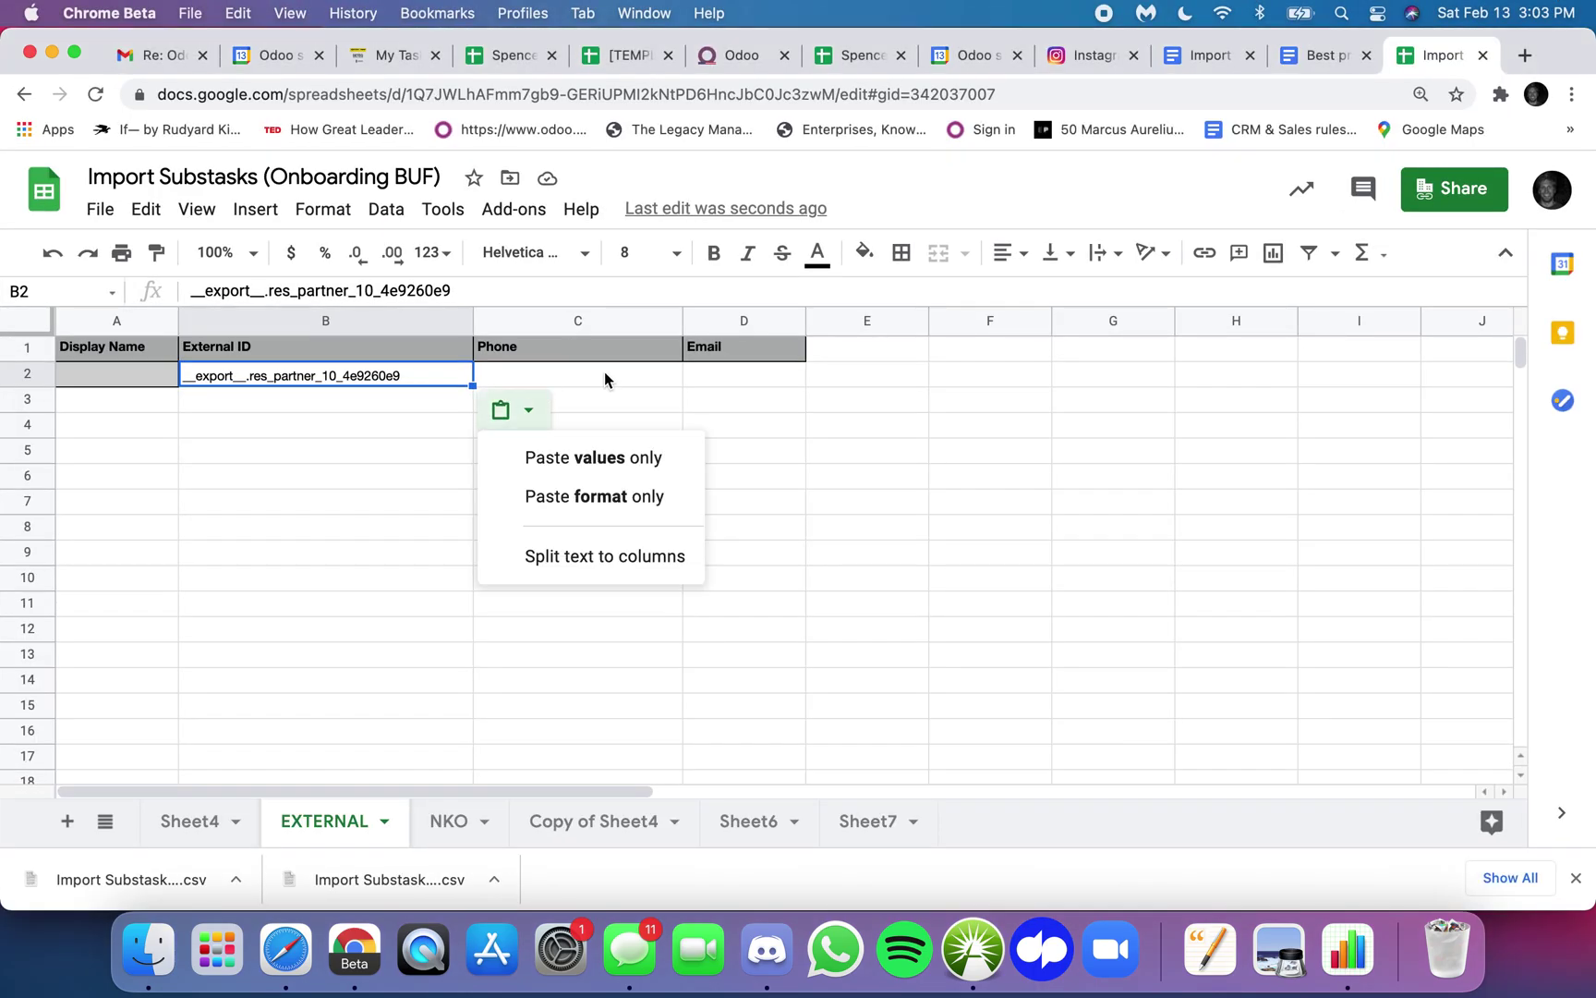
left_click(600, 374)
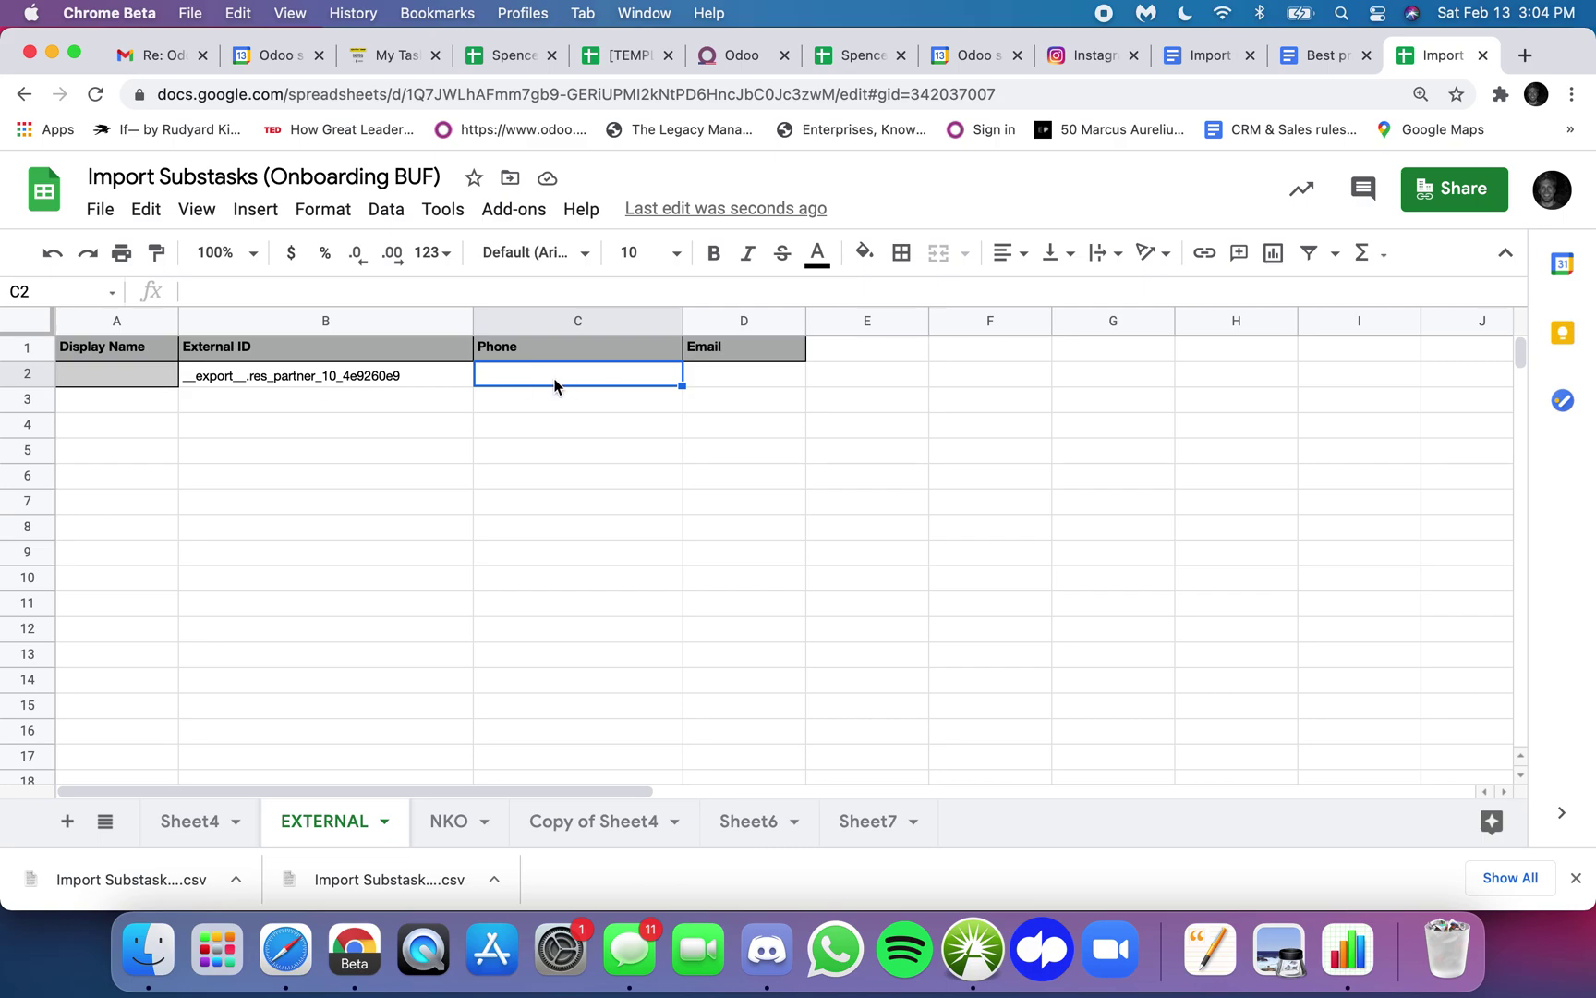
type("666-666-6666")
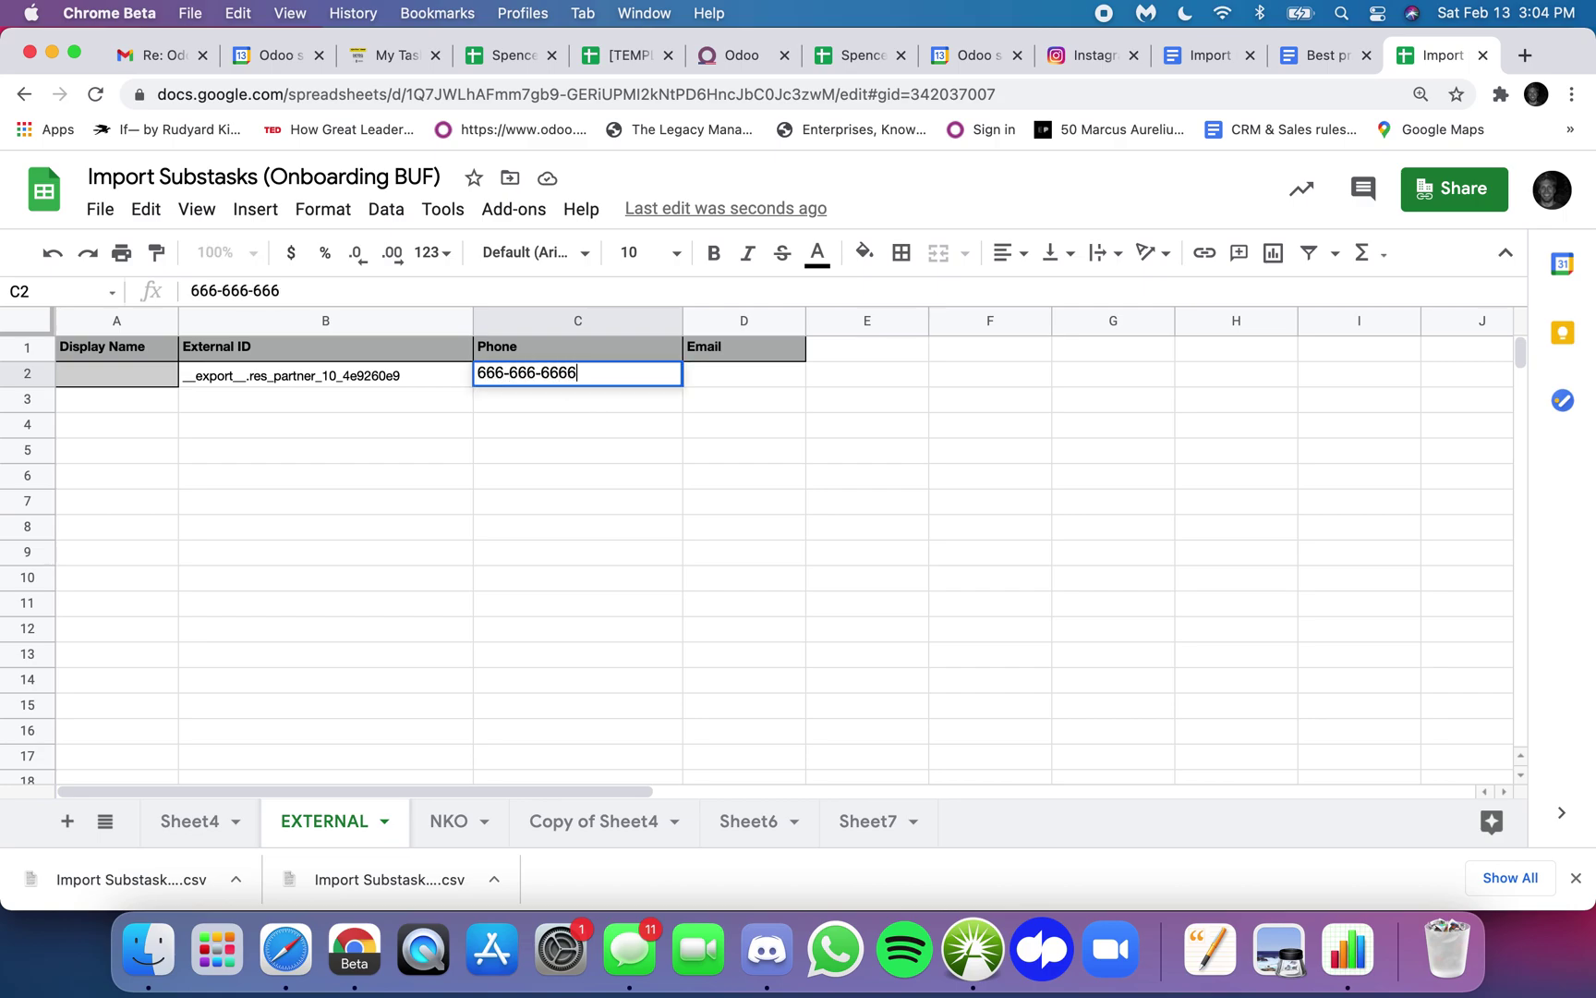
key("Tab")
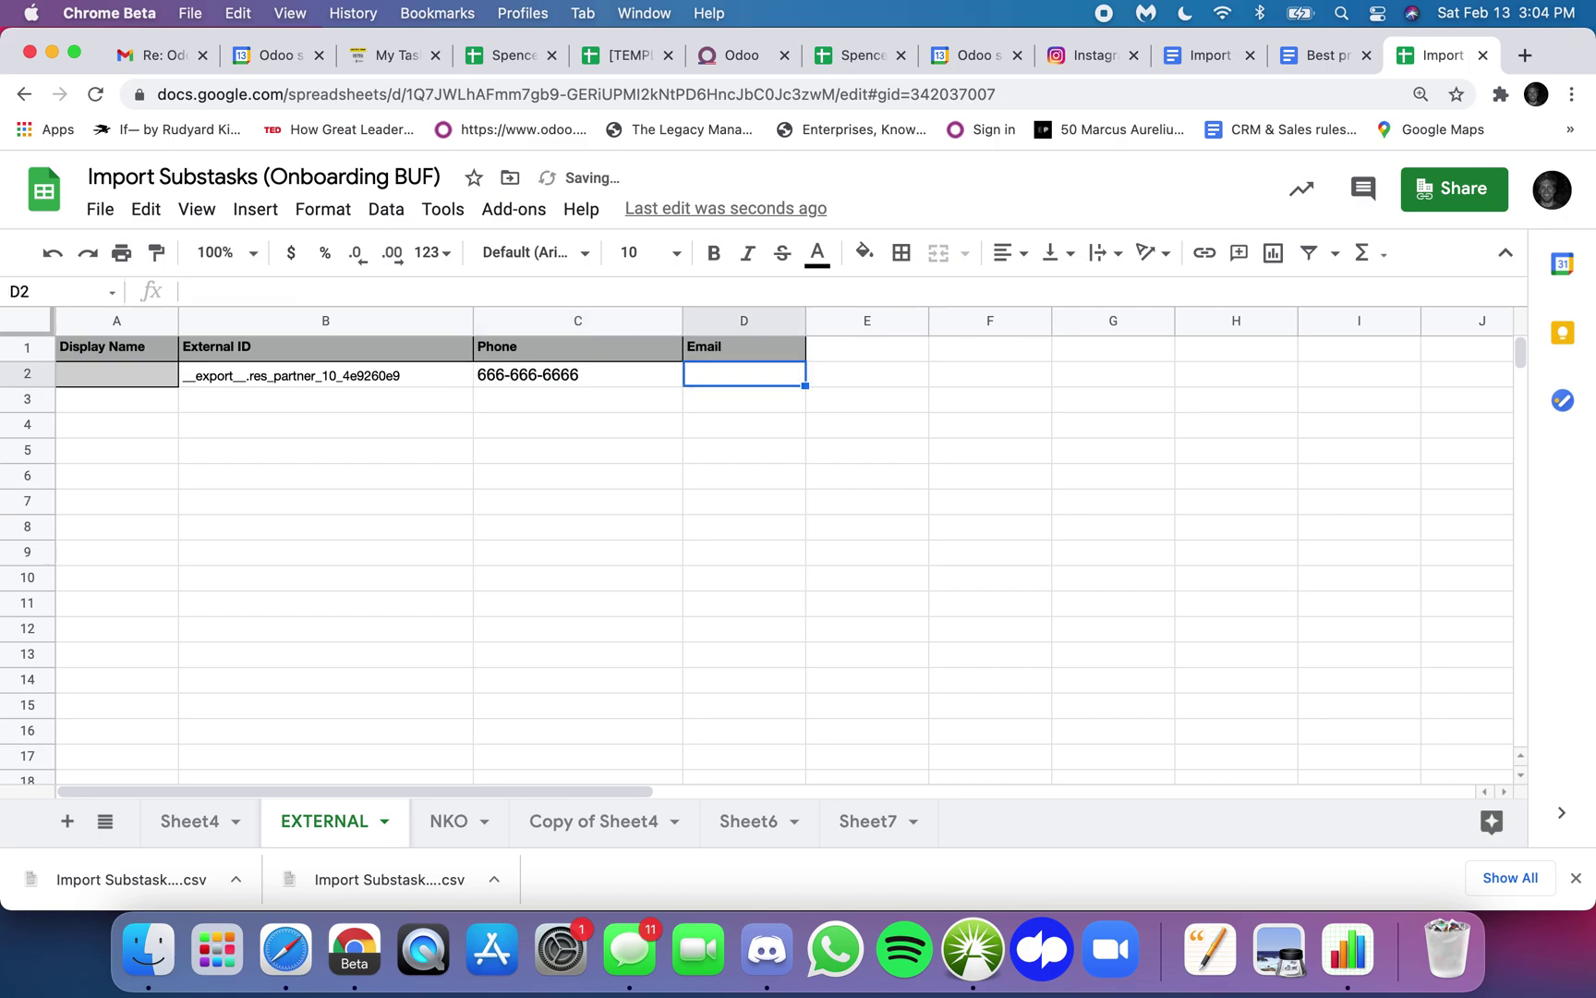
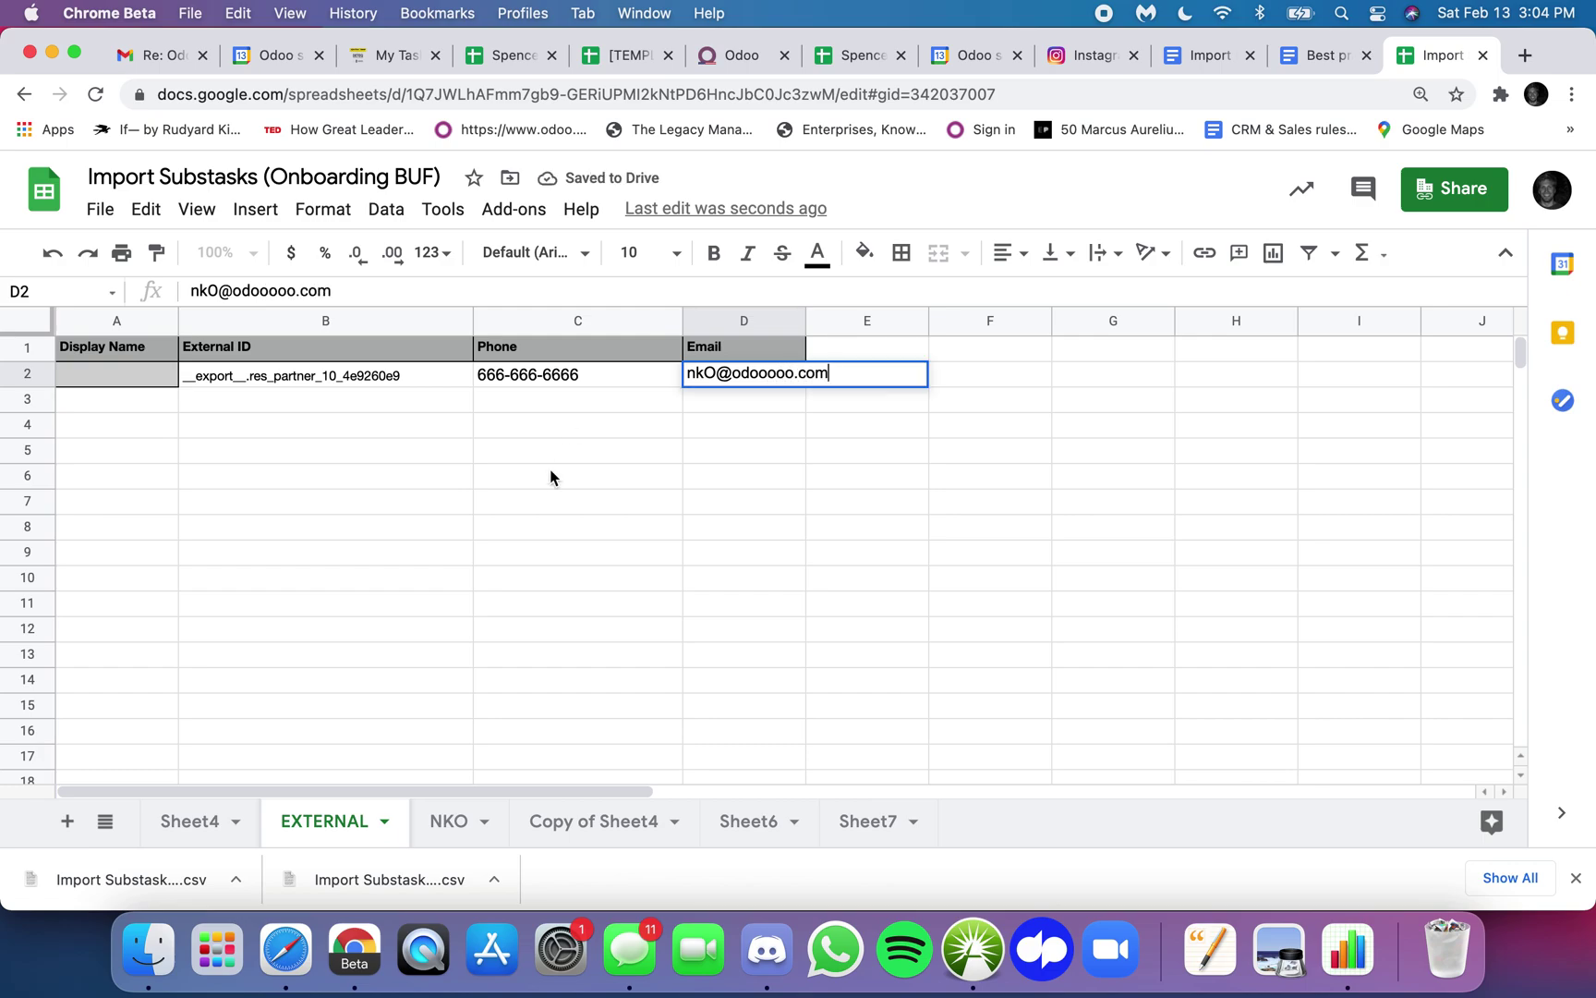
left_click(551, 477)
- Download the EXTERNAL sheet as a comma-separated values (.csv) file
left_click(101, 210)
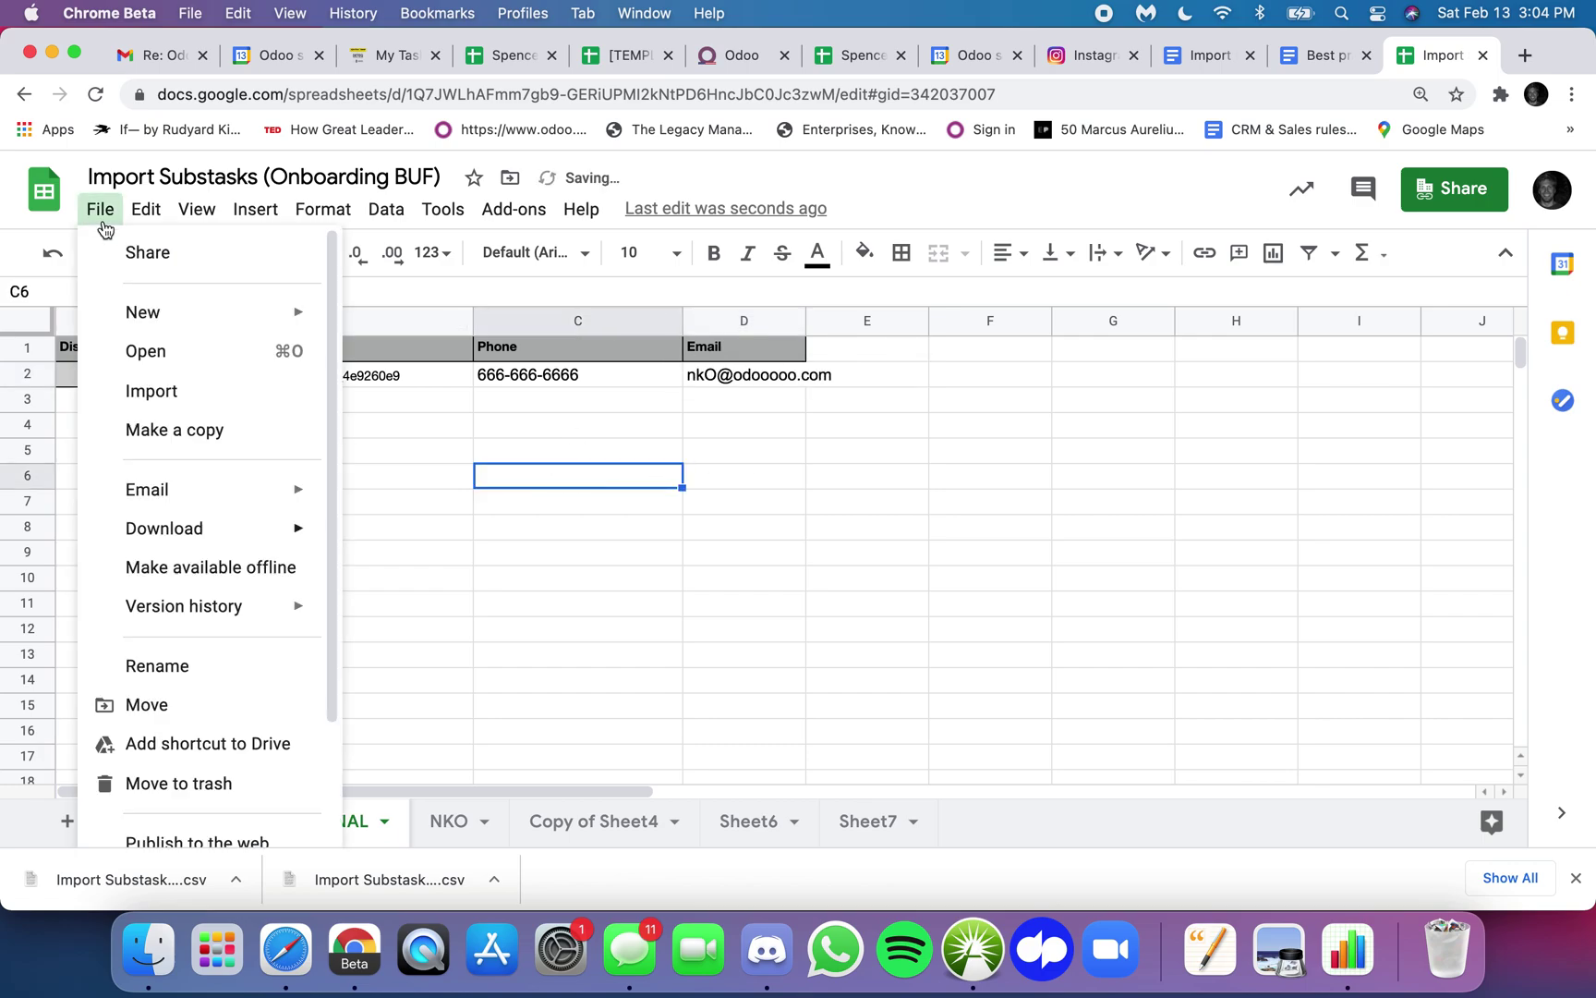
mouse_move(211, 529)
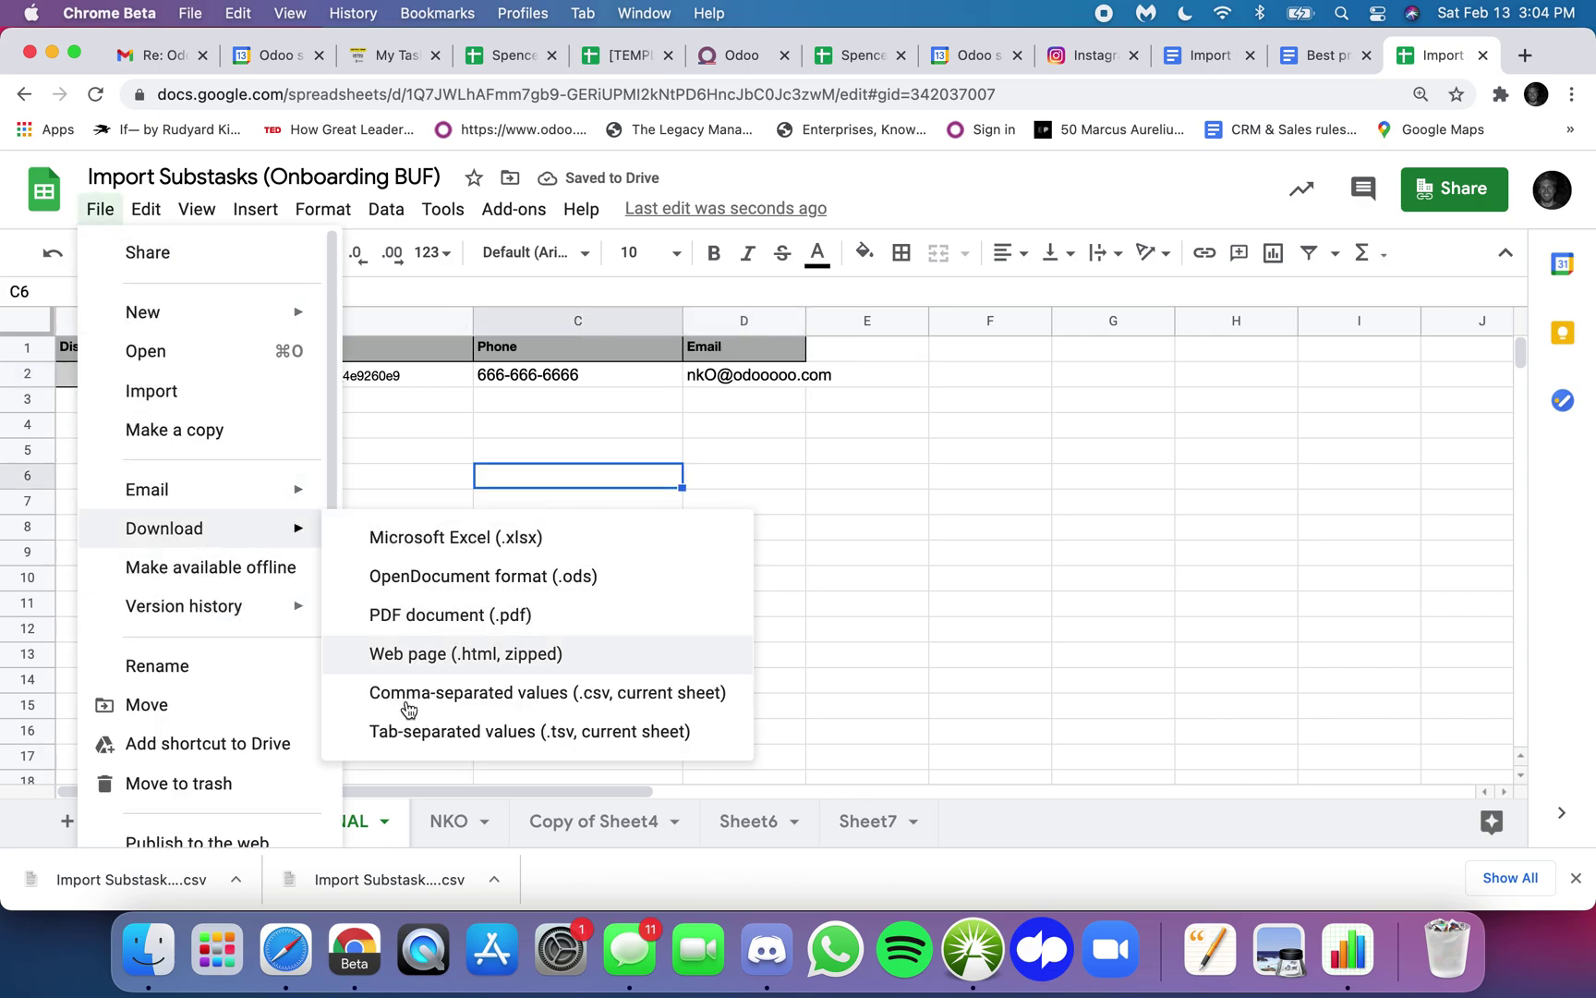
left_click(425, 693)
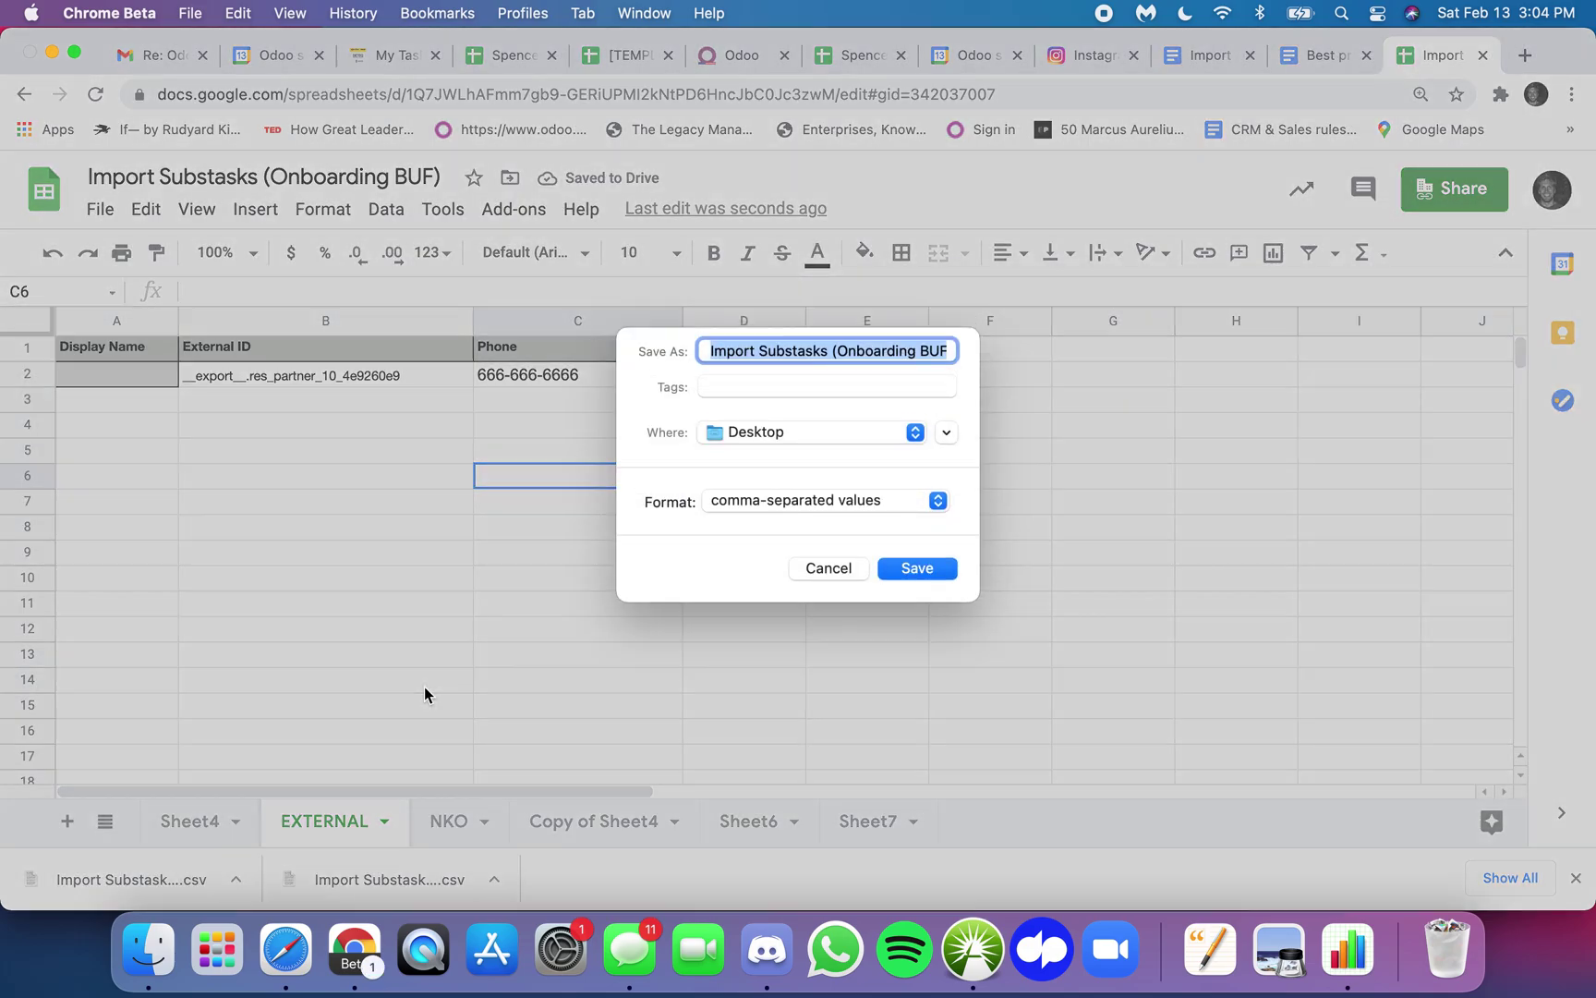
key("ctrl+Up")
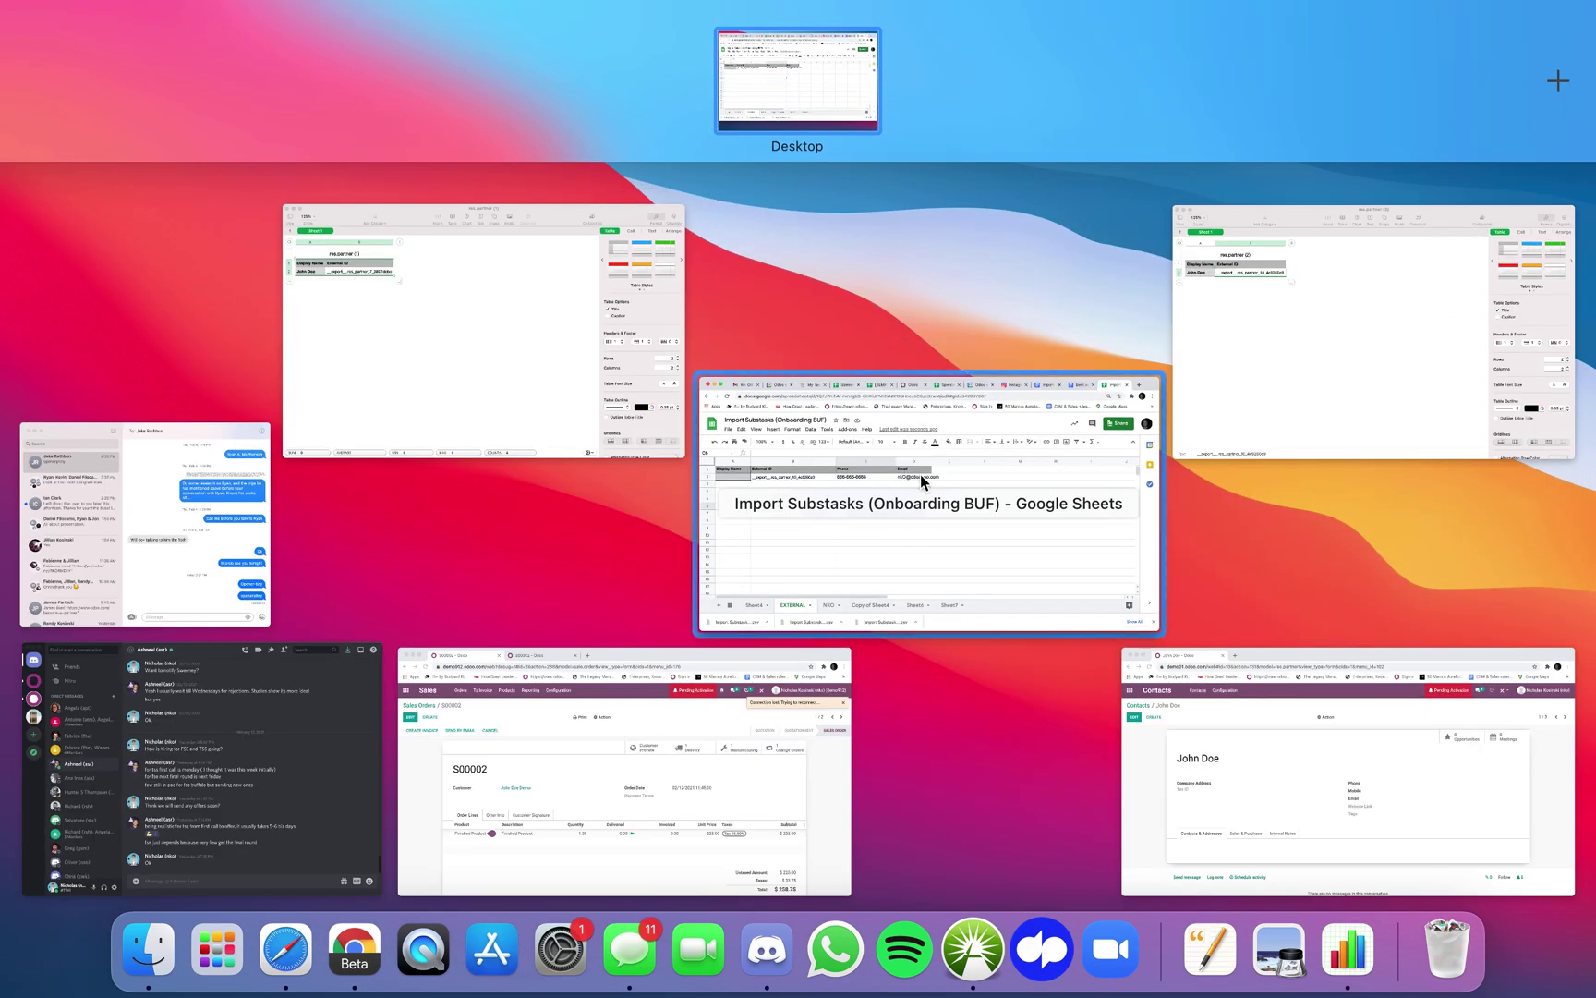
- Switch back to Odoo and return to the Contacts list
left_click(642, 786)
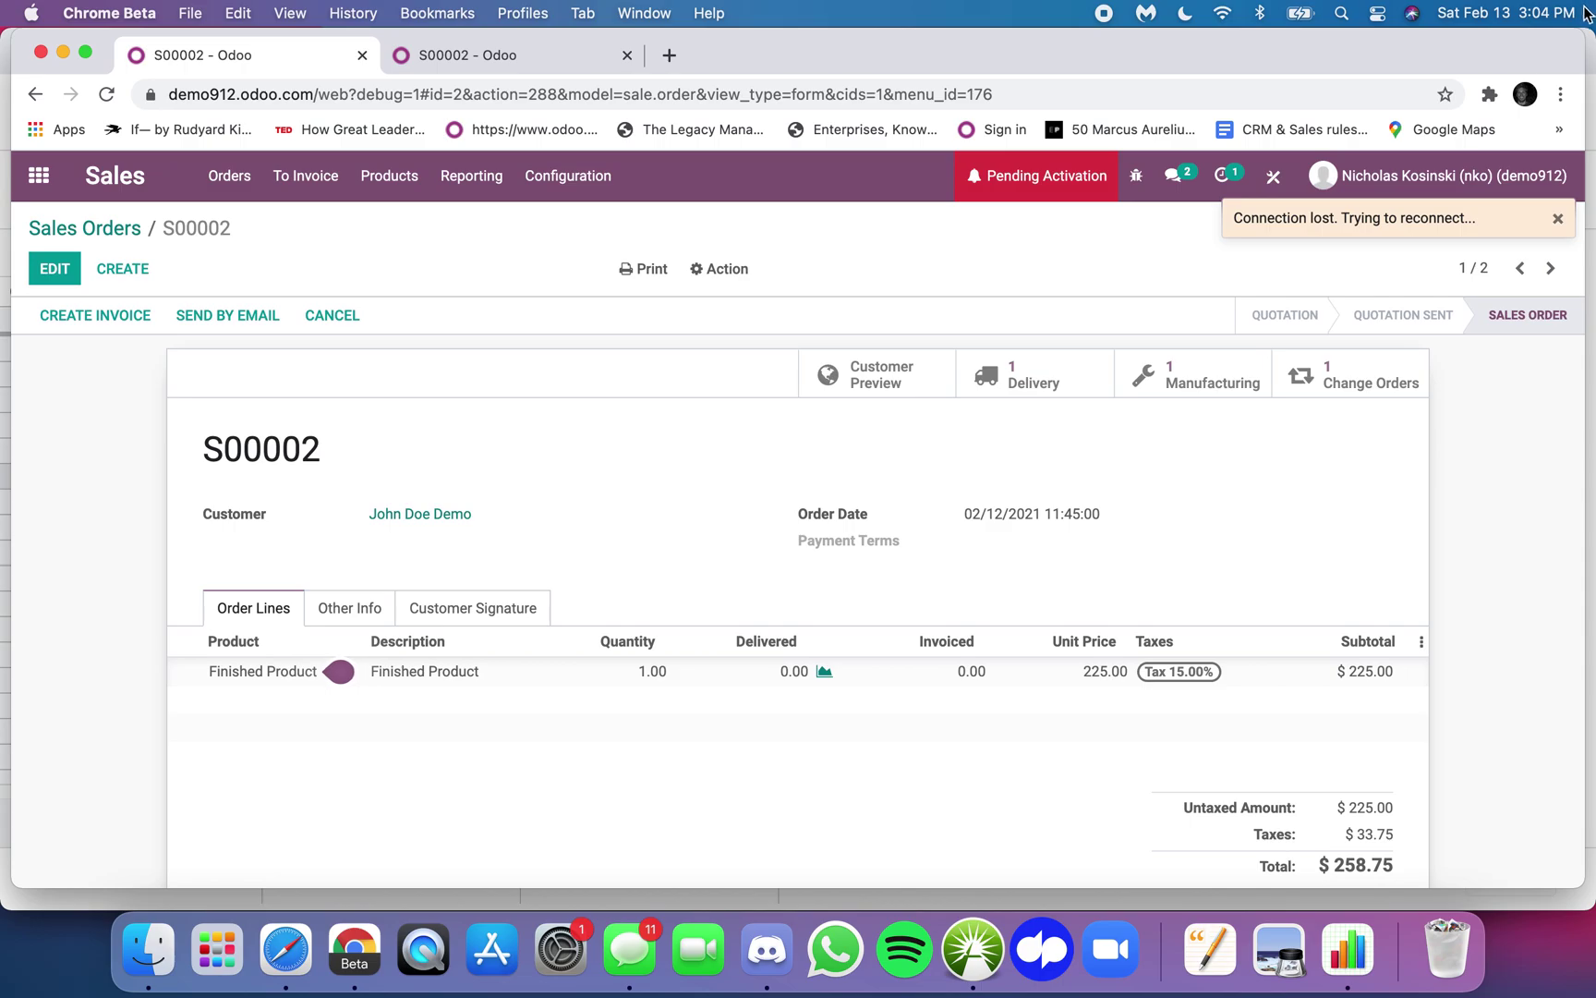
key("ctrl+Up")
left_click(1192, 712)
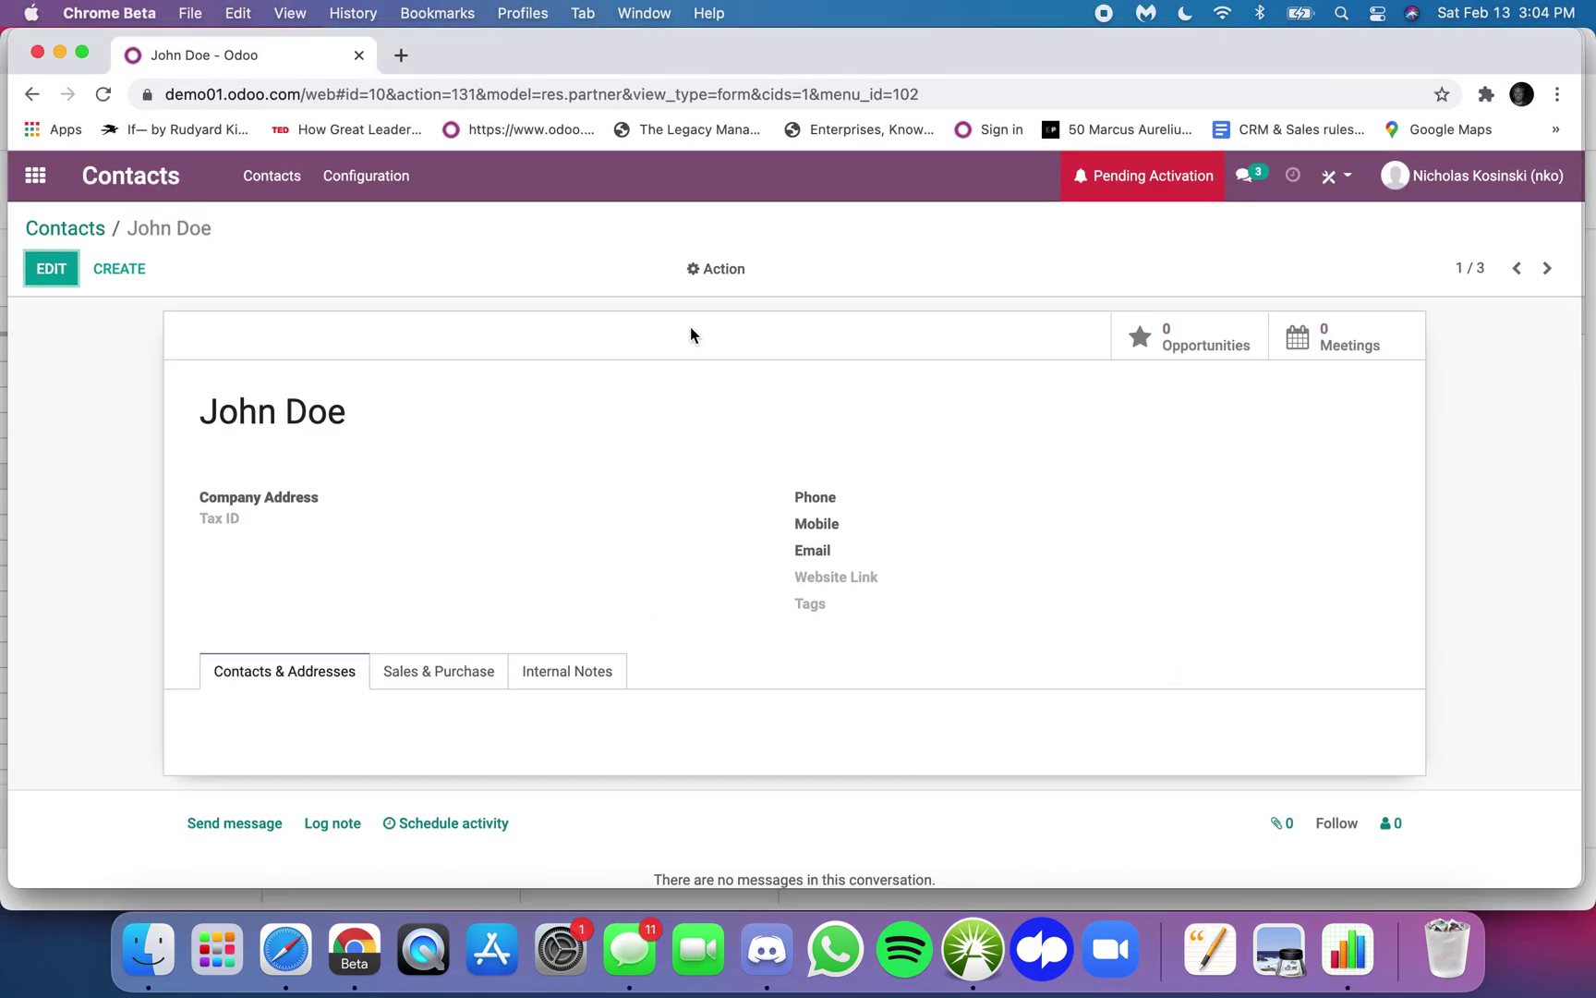
left_click(61, 229)
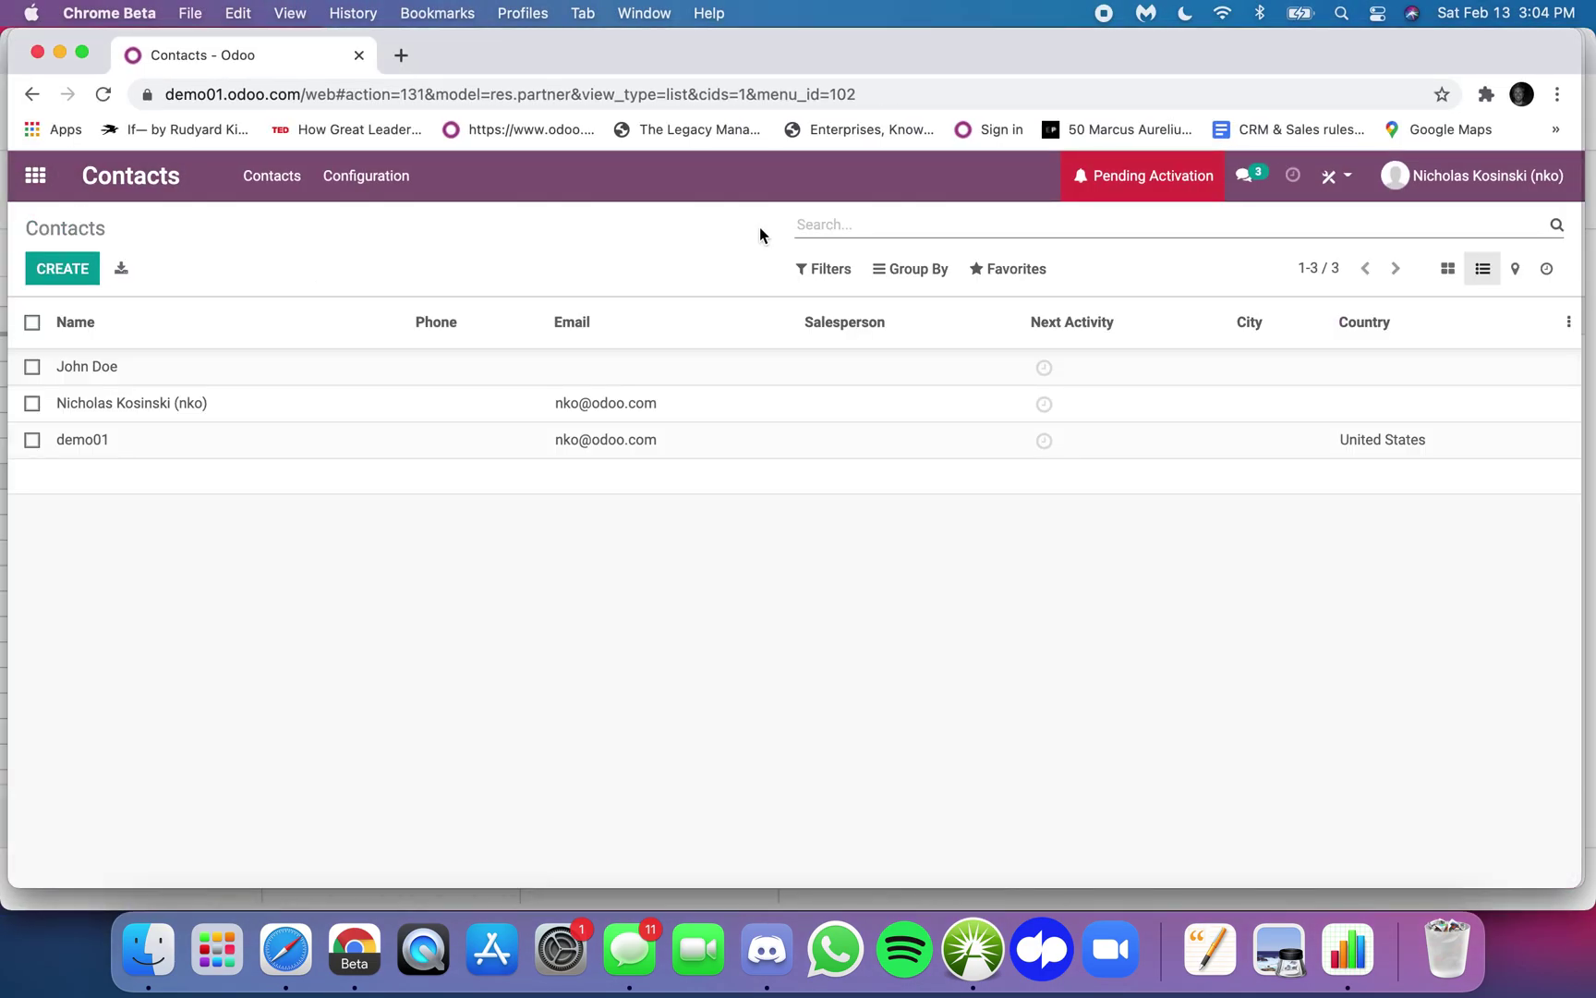
- Load the EXTERNAL CSV into a contacts import and test it, revealing row 2 lacks a name
left_click(1006, 269)
left_click(1033, 345)
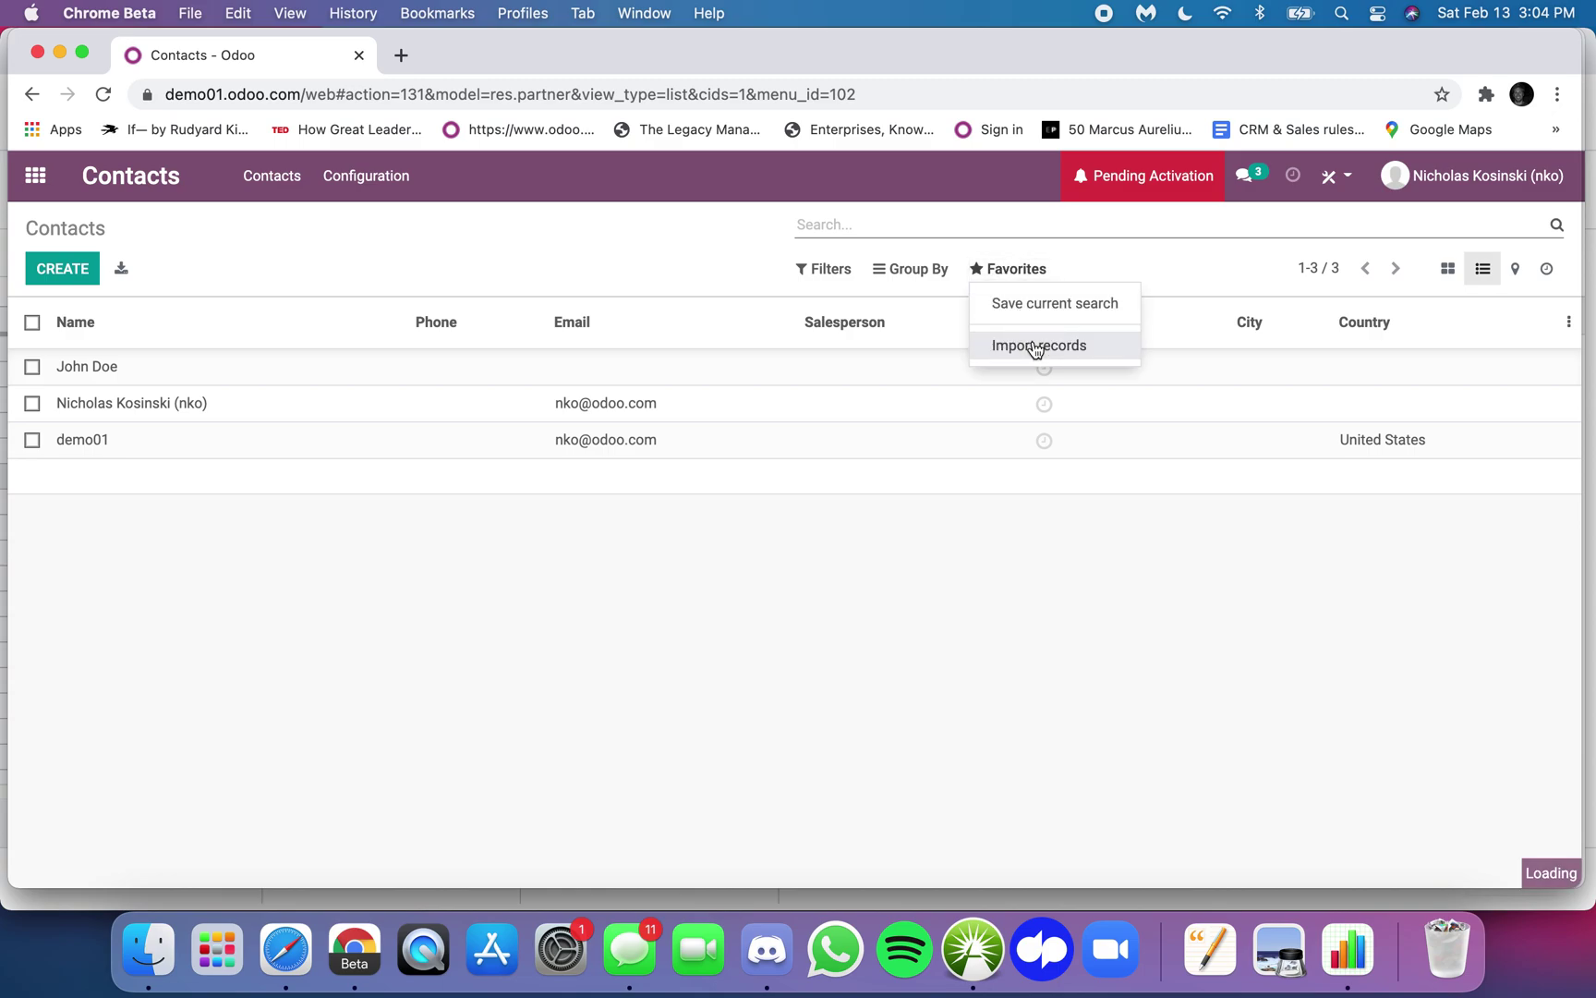
left_click(70, 284)
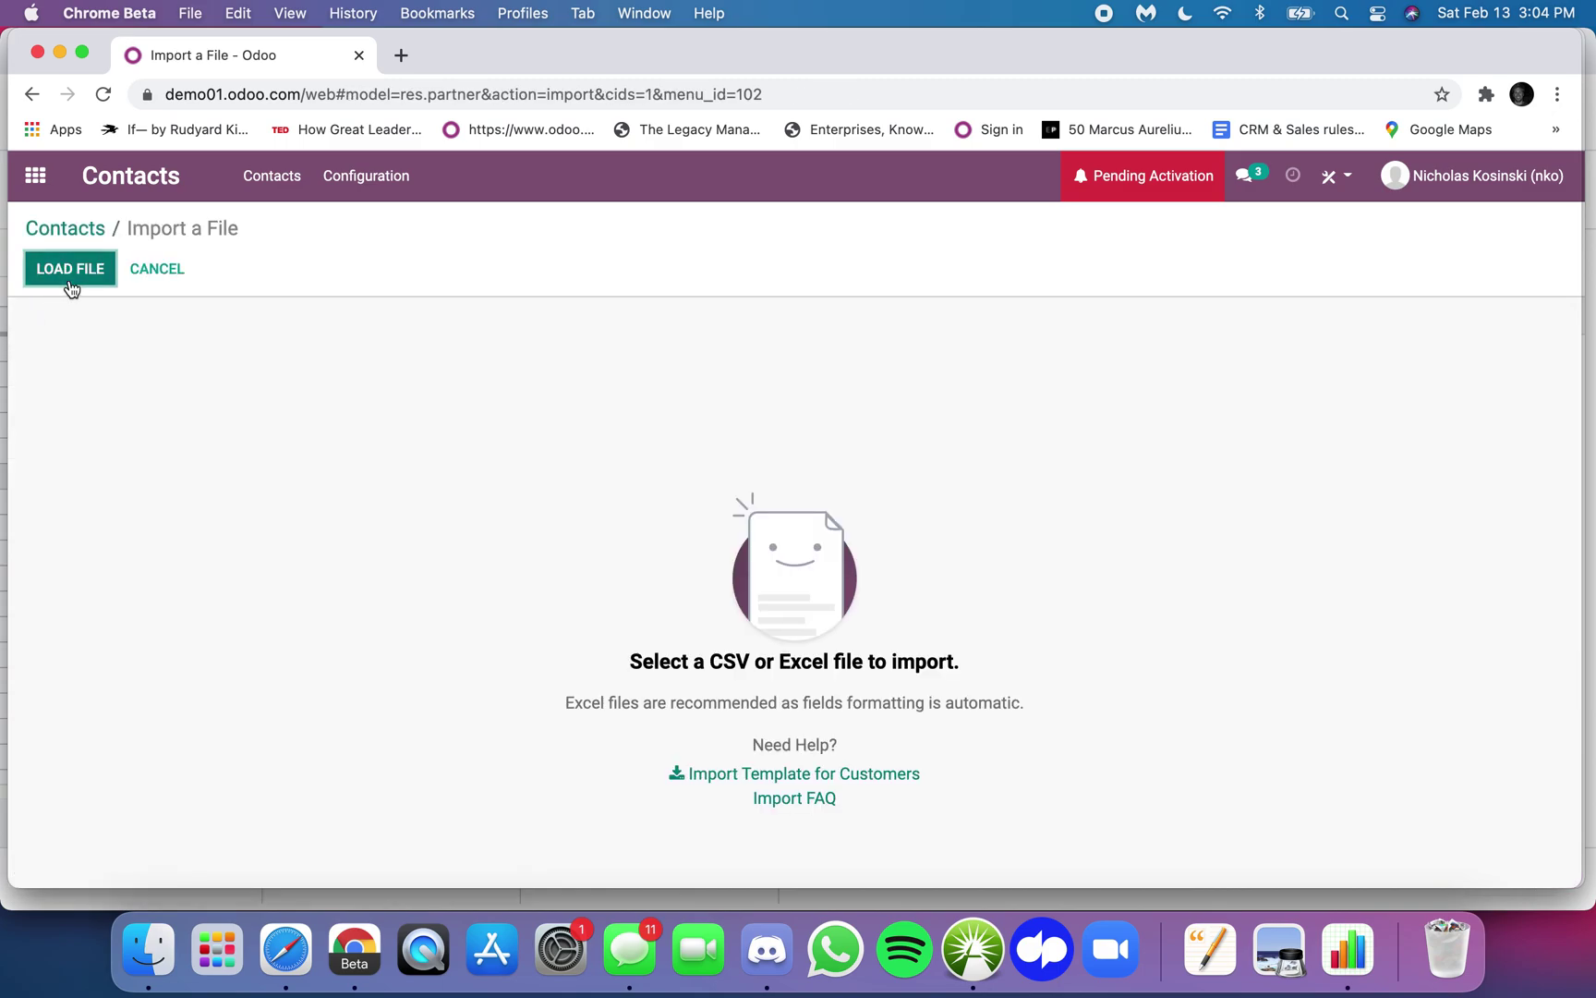
scroll(720, 625, "down", 10)
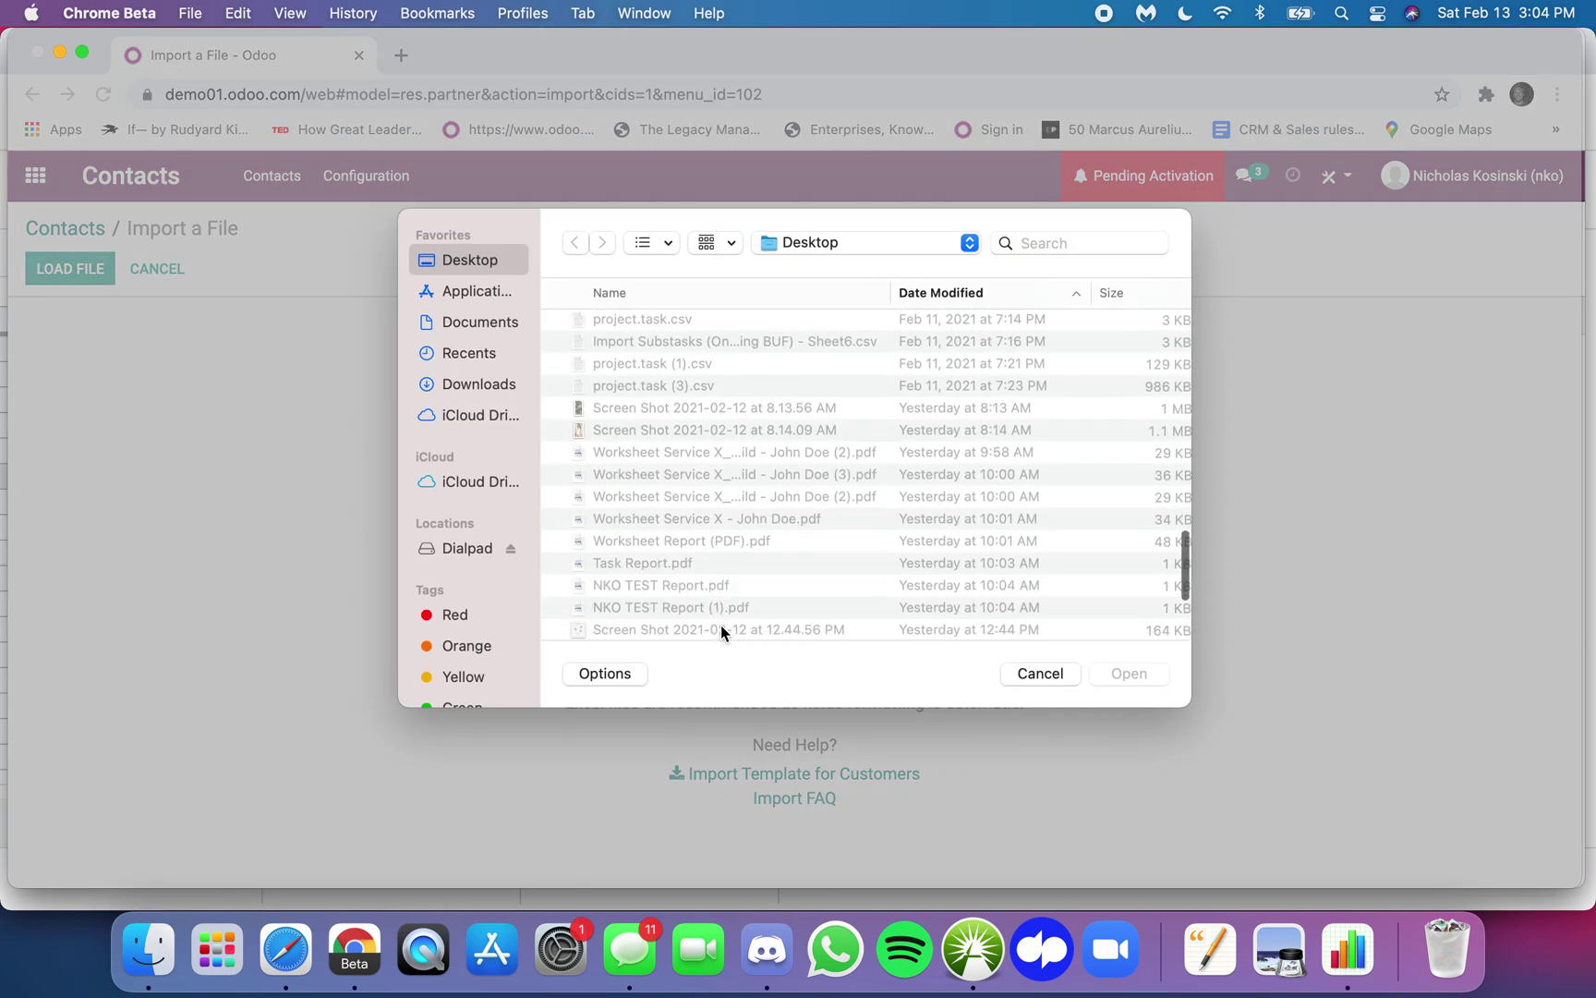
scroll(720, 625, "up", 2)
double_click(723, 620)
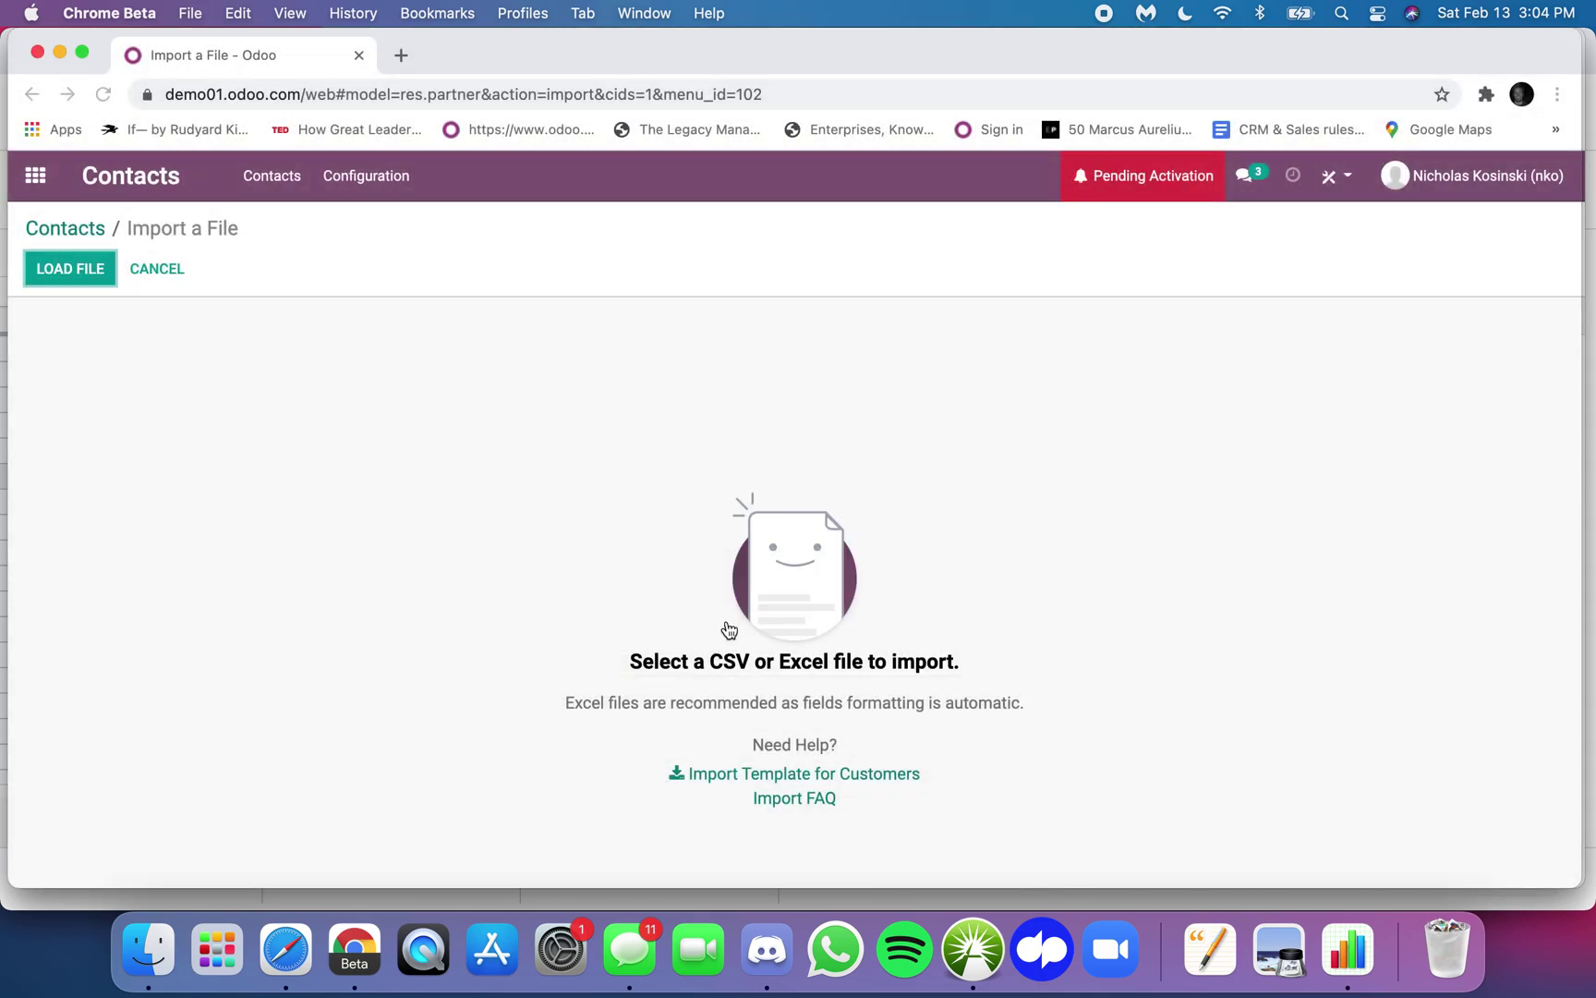
left_click(143, 271)
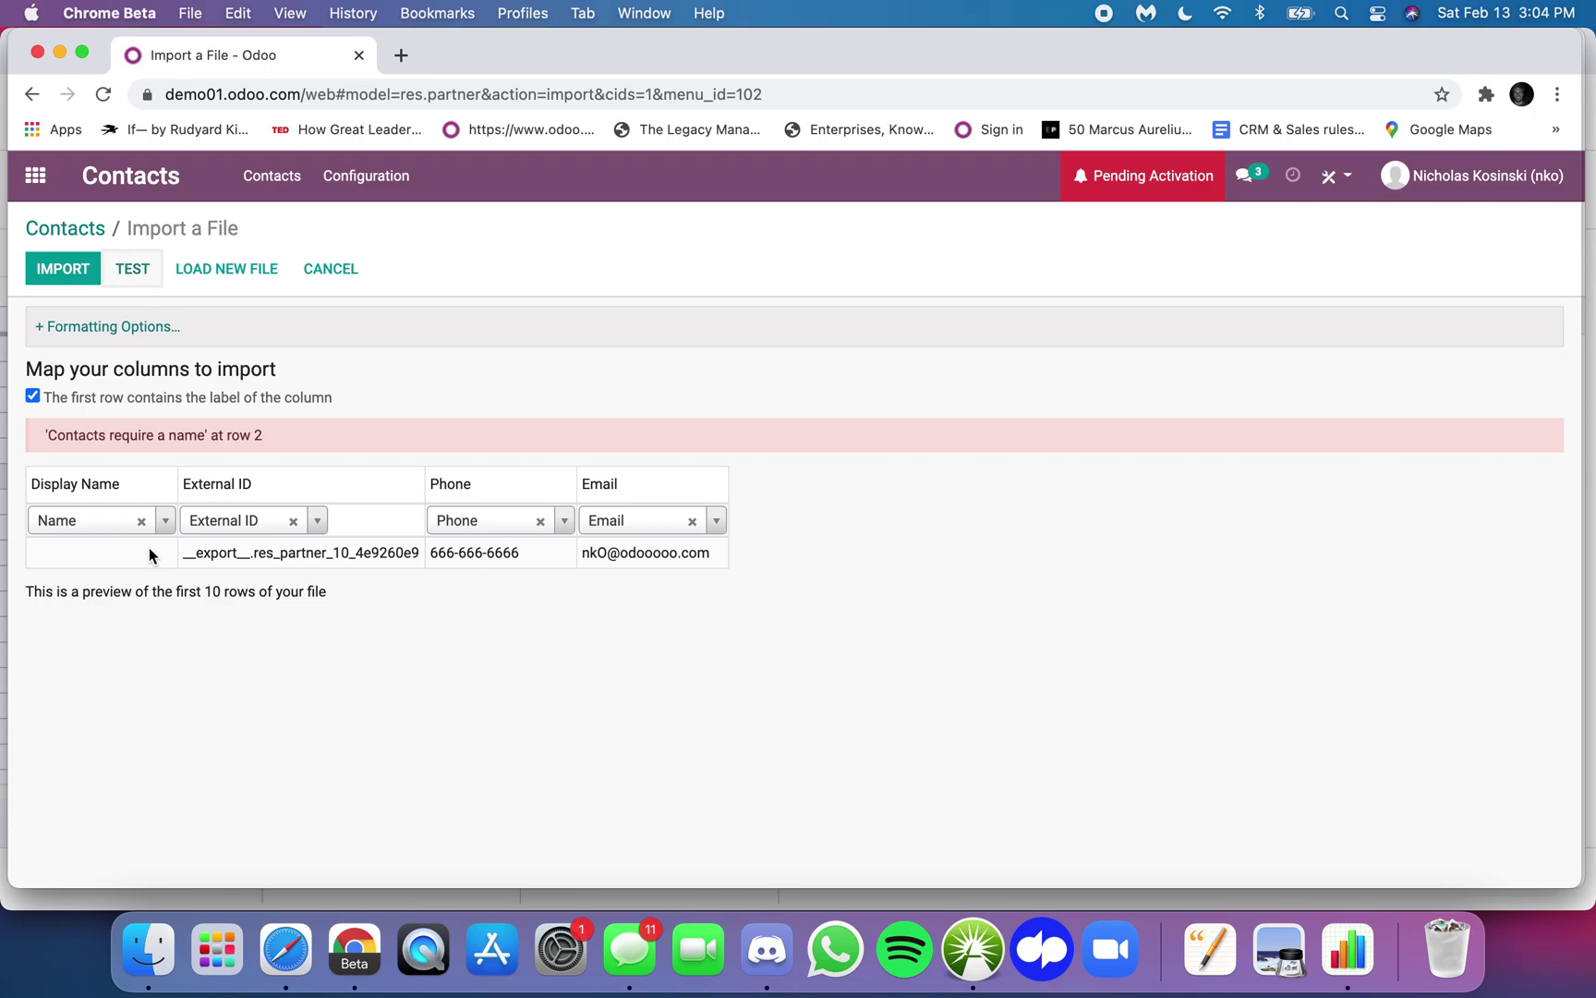
- Set Display Name to Don't import, test and run the import, then check the updated contact
left_click(141, 521)
left_click(138, 269)
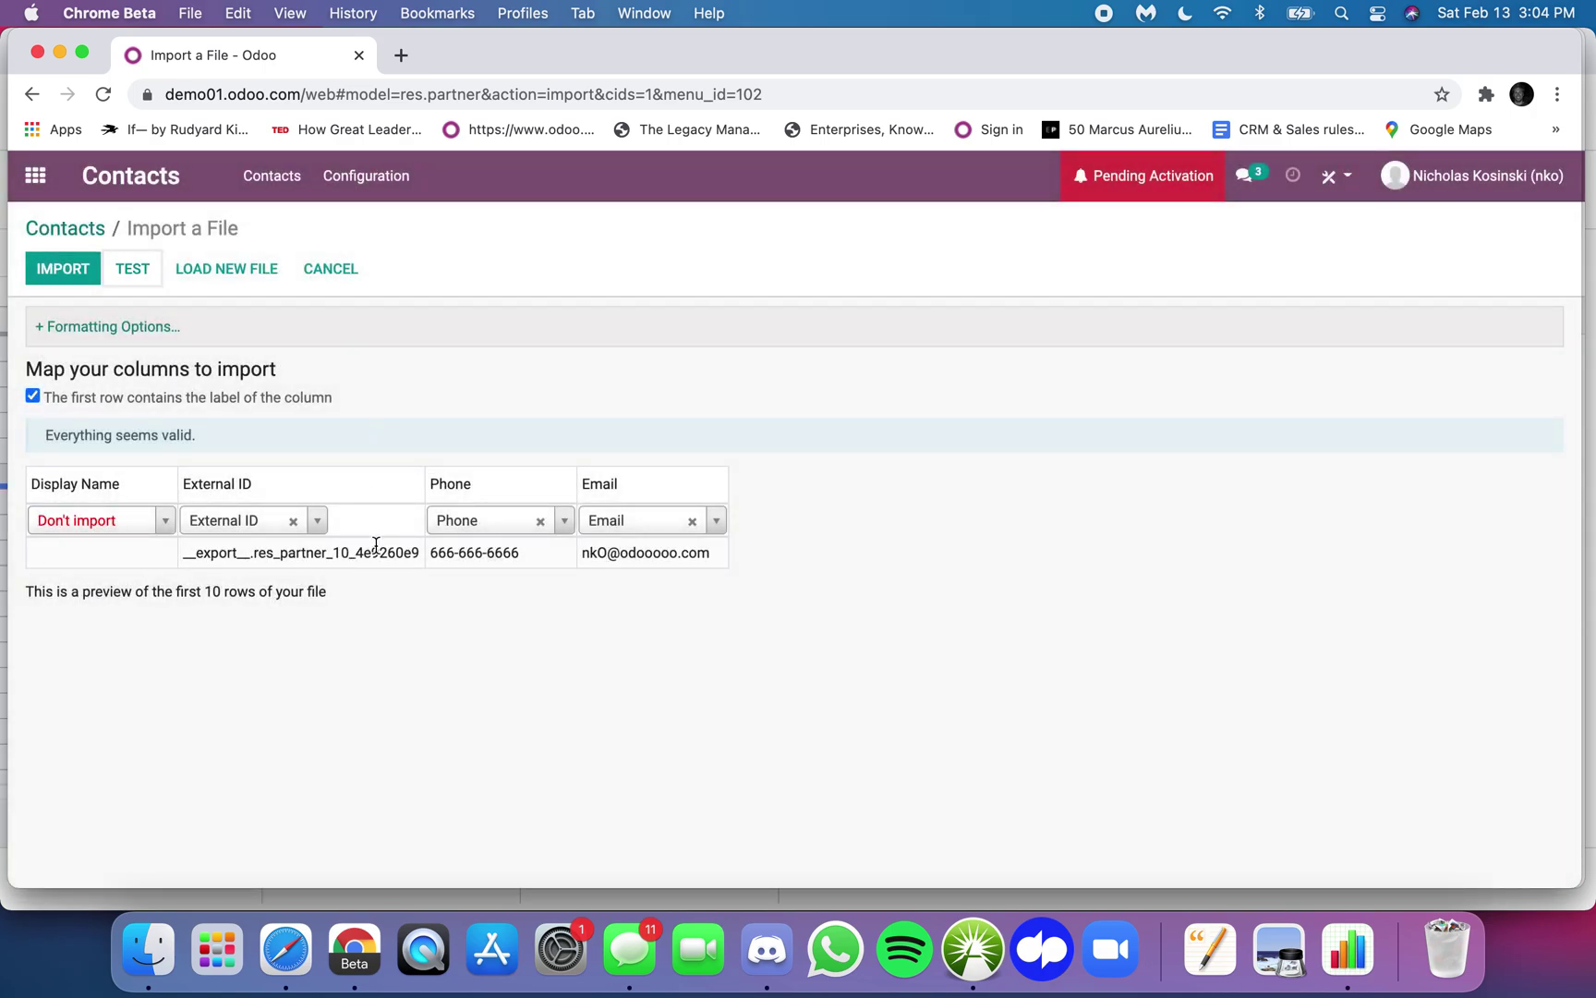
left_click(64, 270)
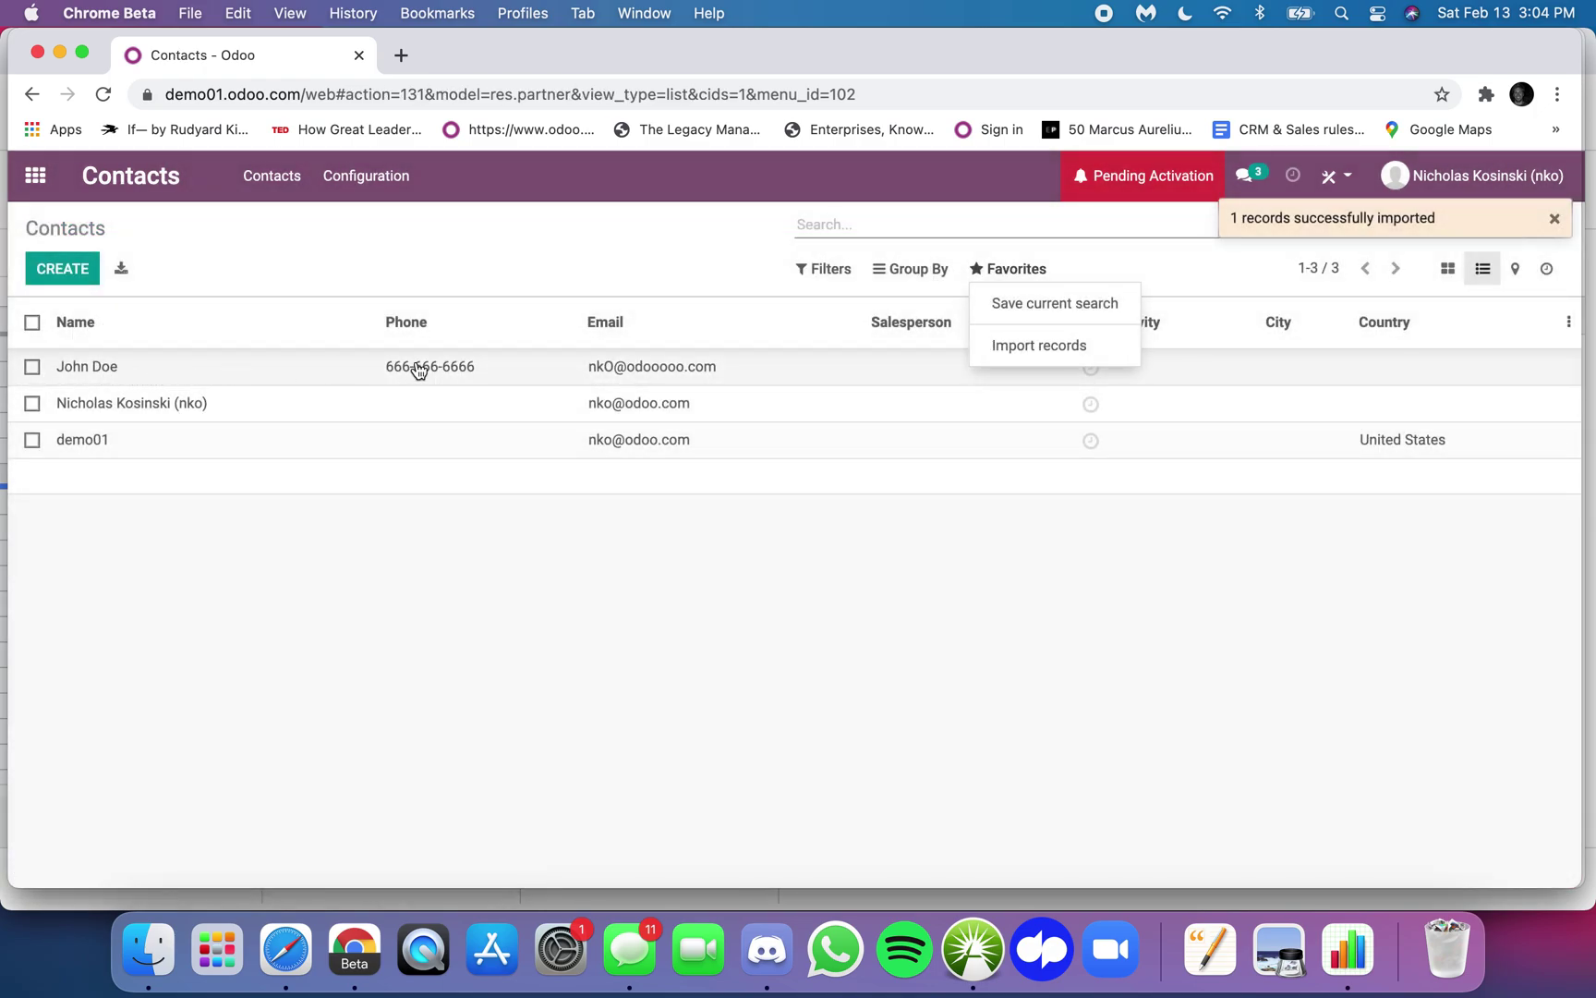
left_click(609, 369)
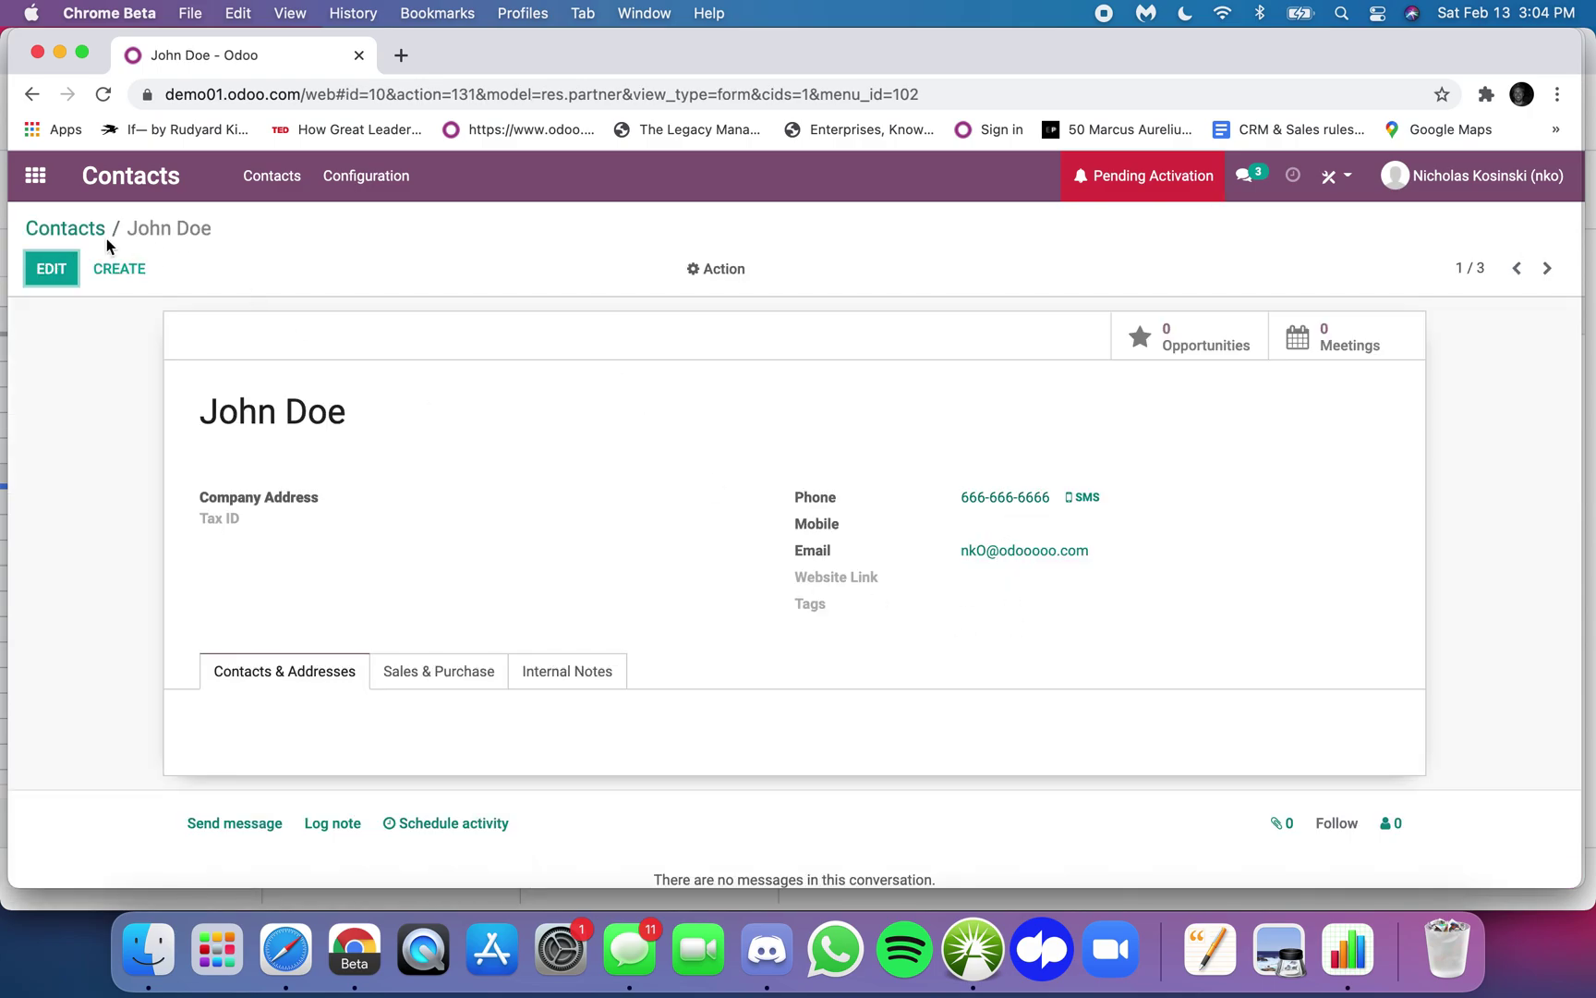
left_click(94, 233)
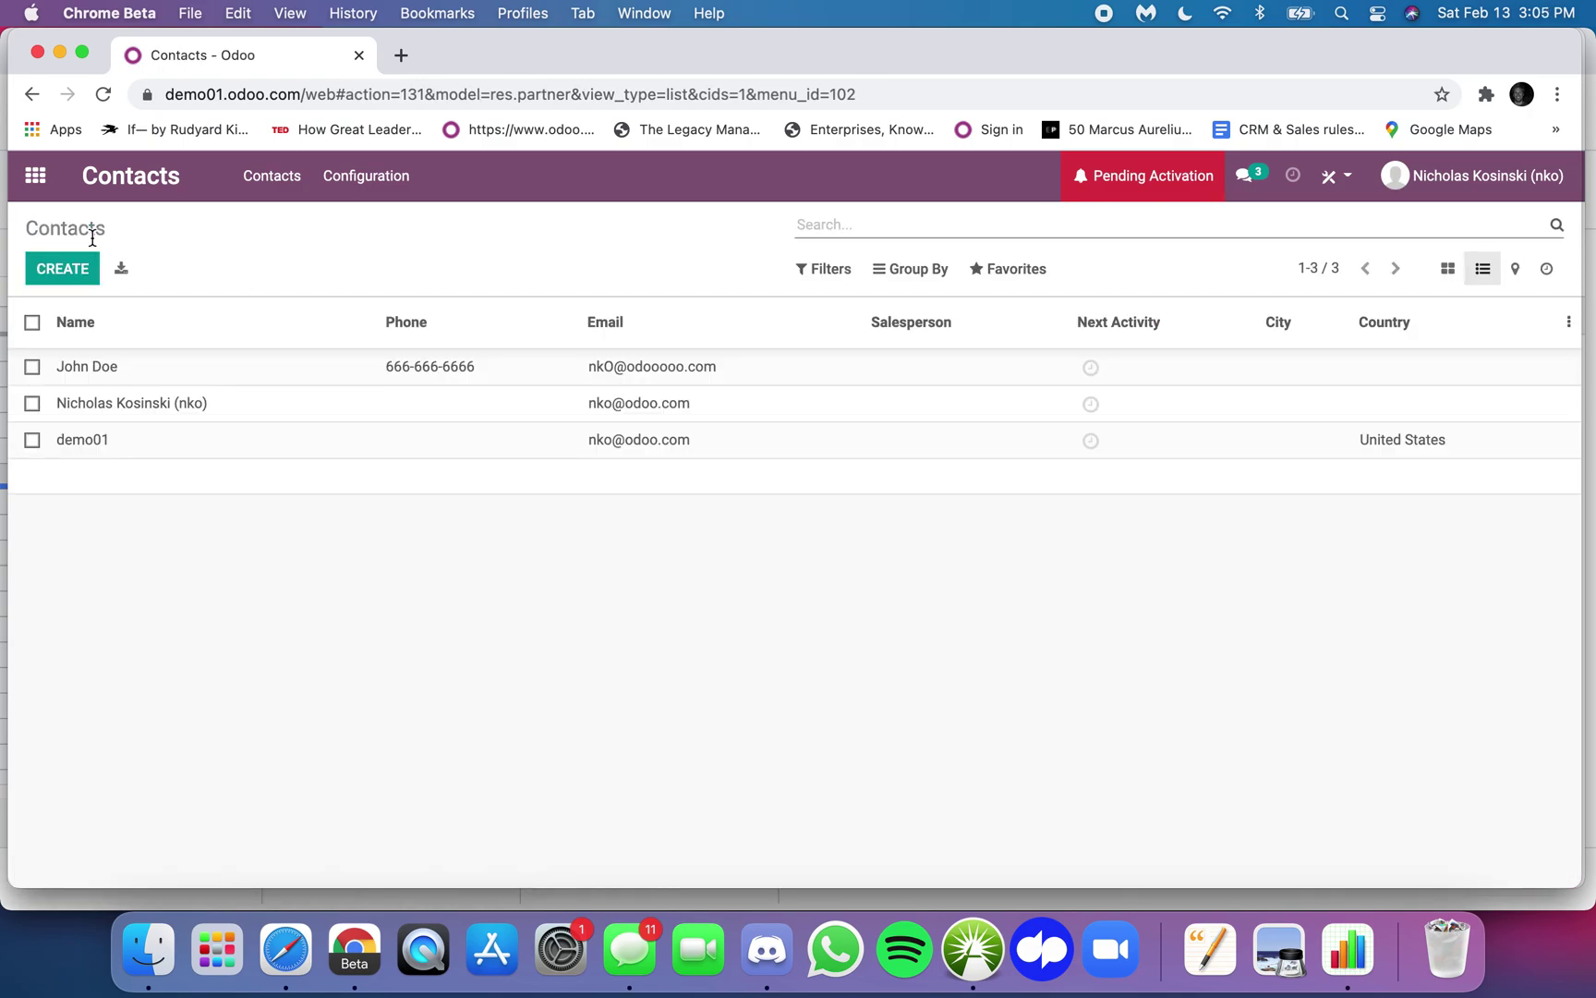
- Clear the External ID in B2 and enter the contact's full name as Display Name in A2
mouse_move(1571, 39)
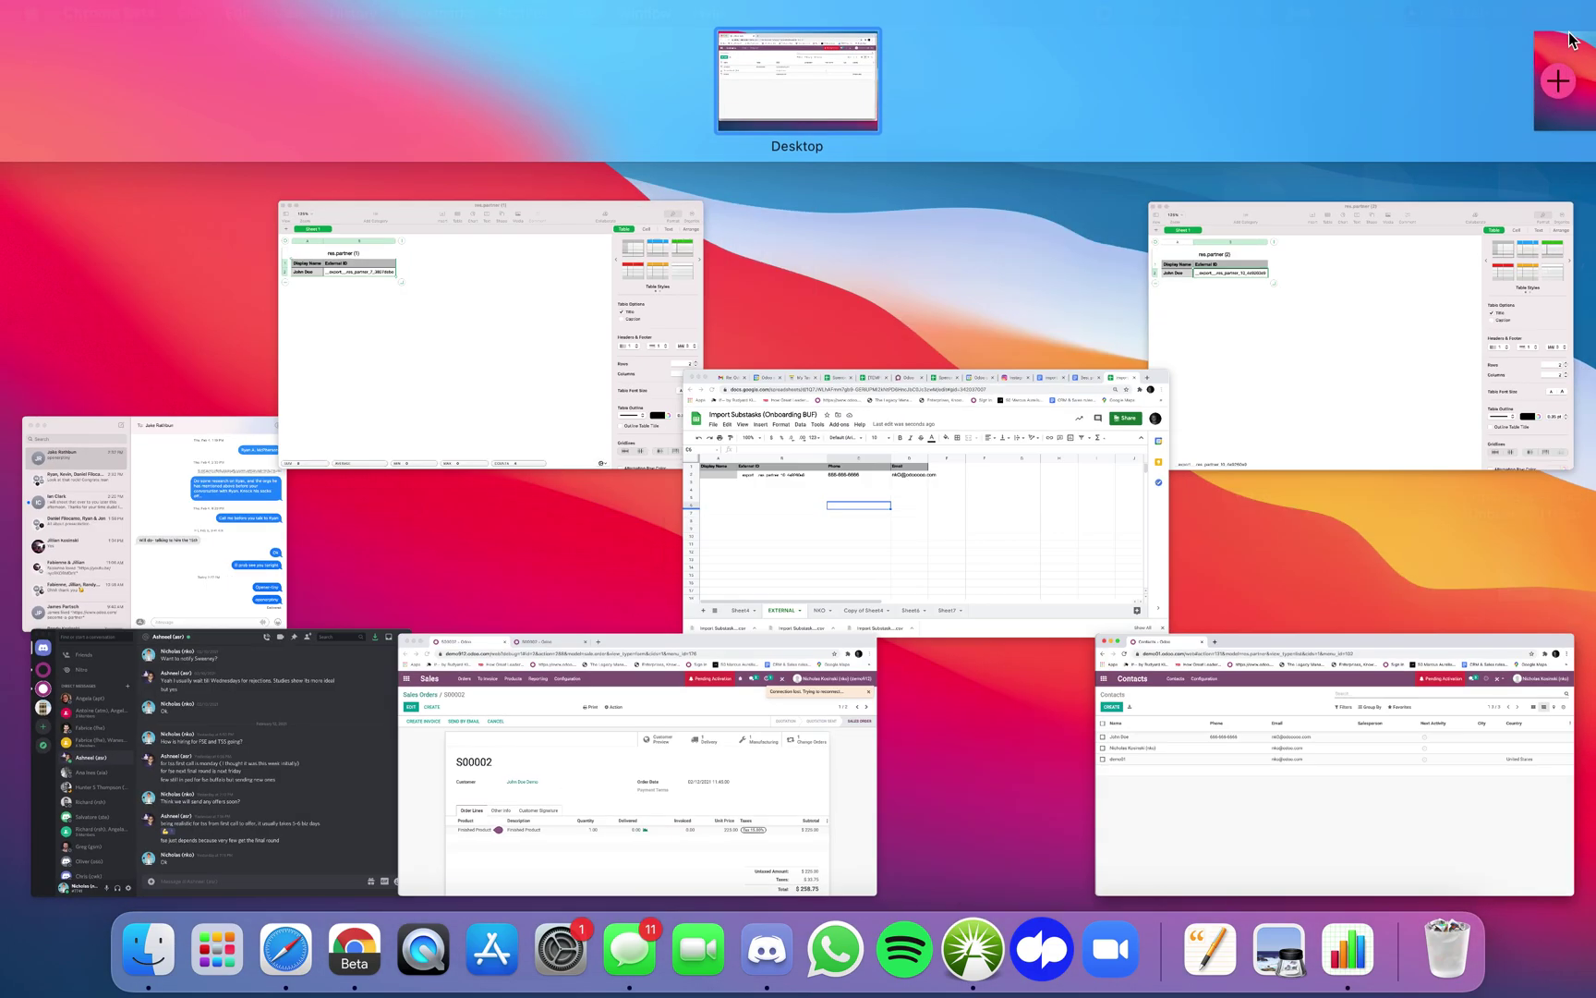
left_click(961, 482)
left_click(247, 388)
left_click(235, 372)
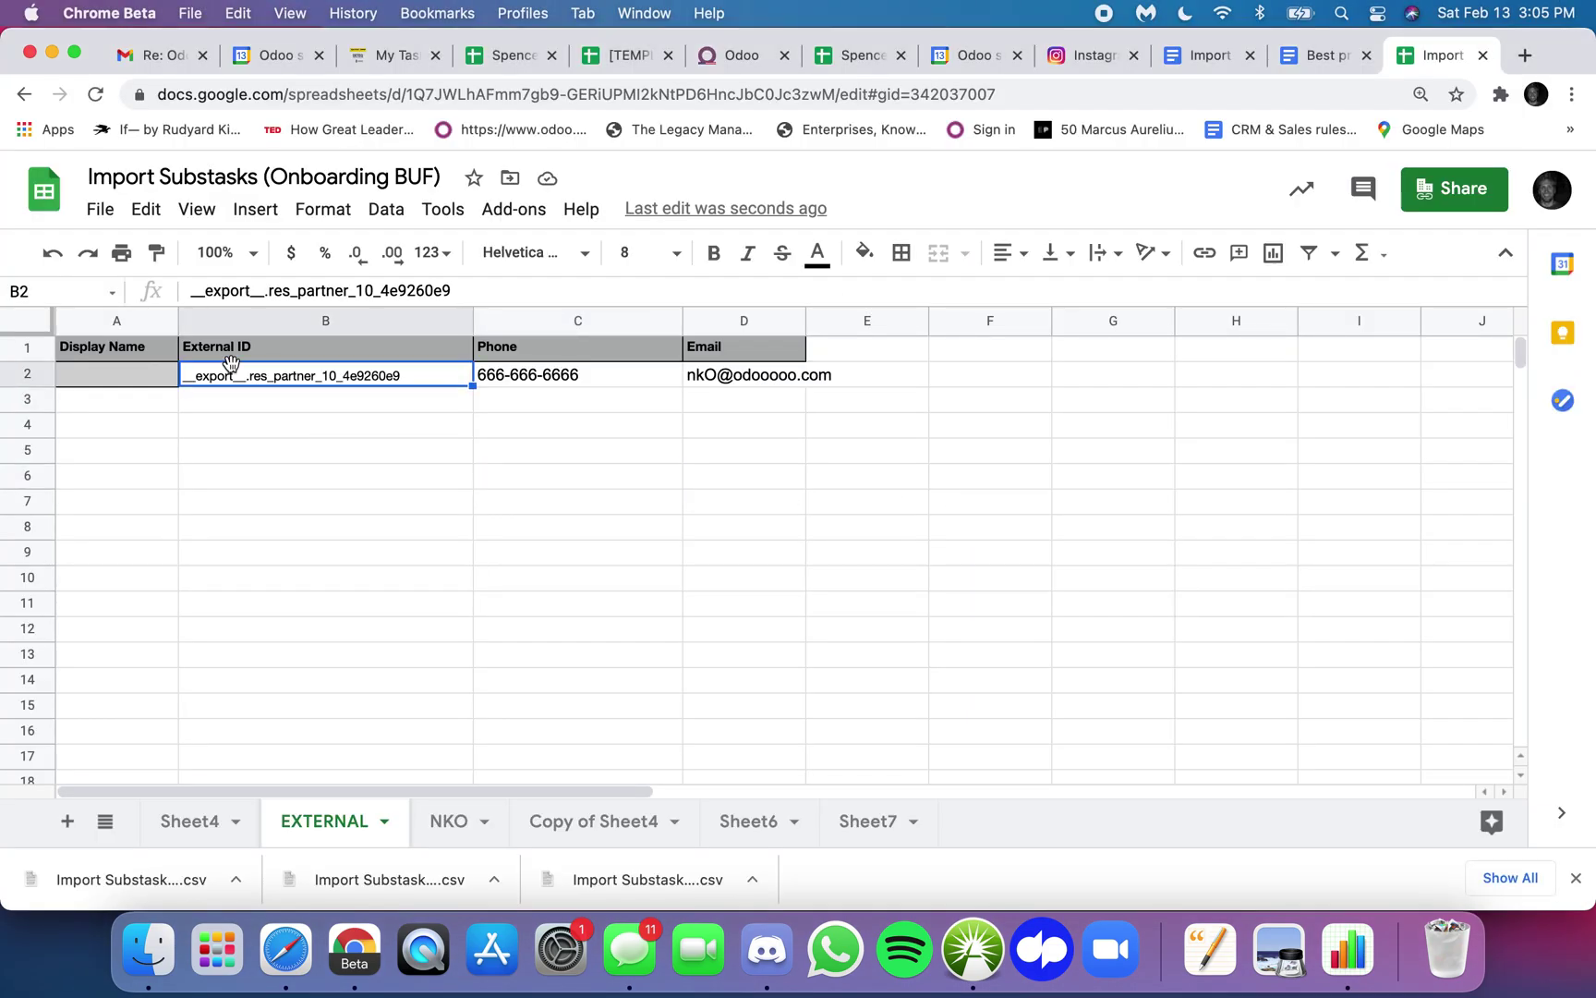
key("Delete")
left_click(152, 371)
type("John Doe")
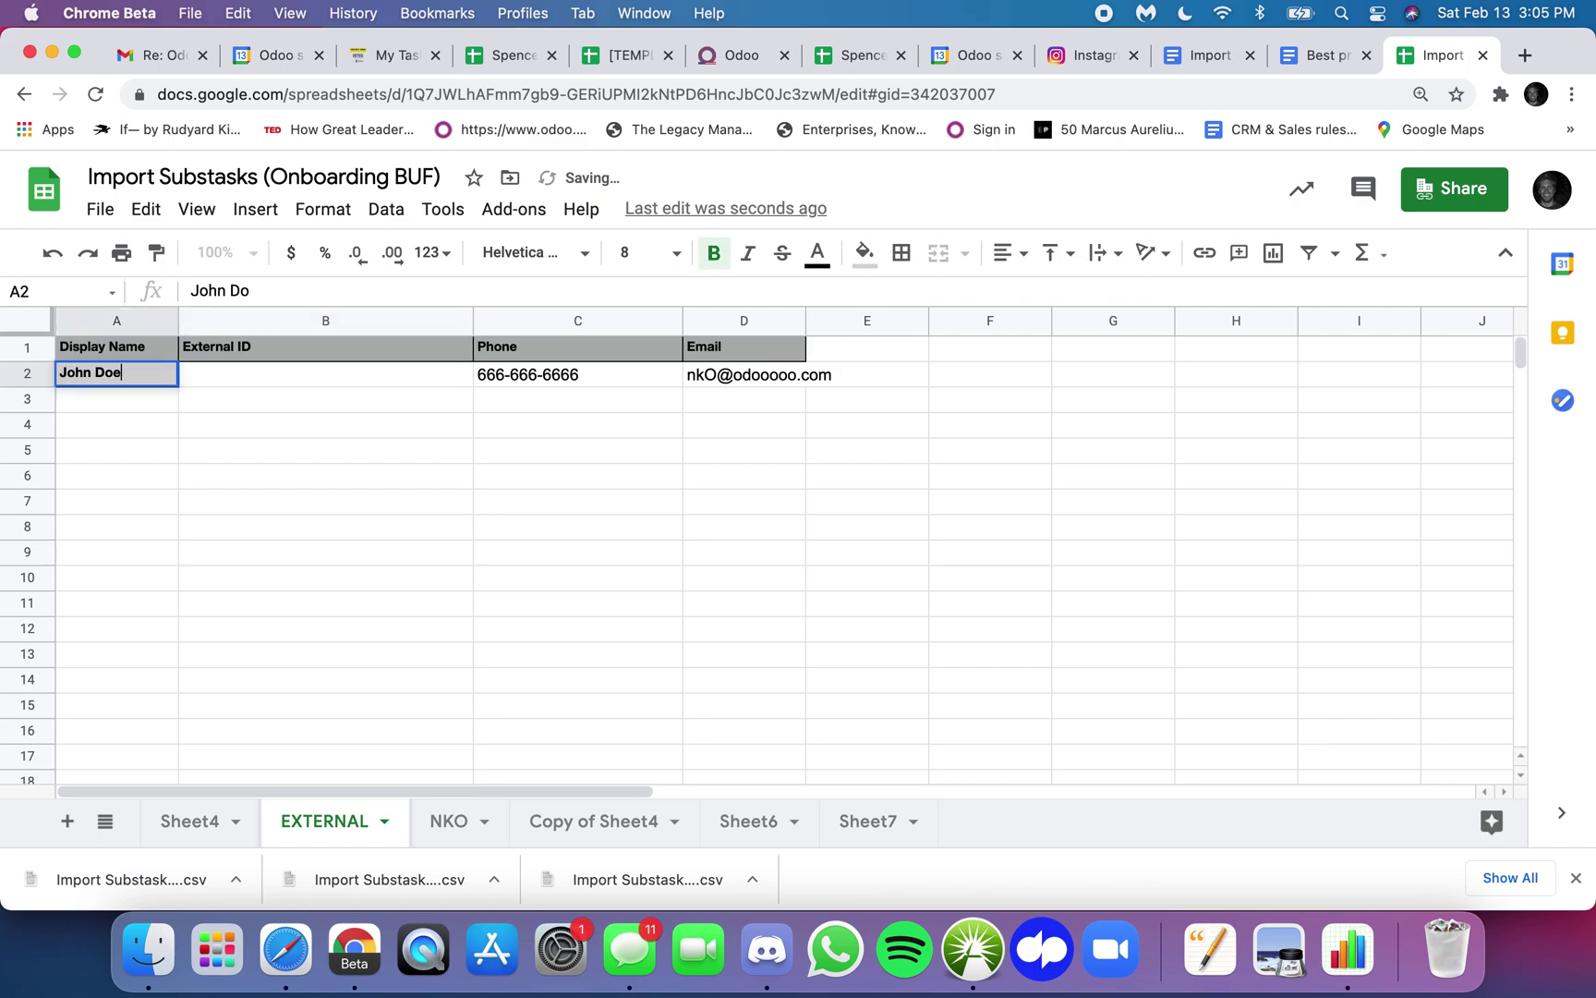
left_click(240, 474)
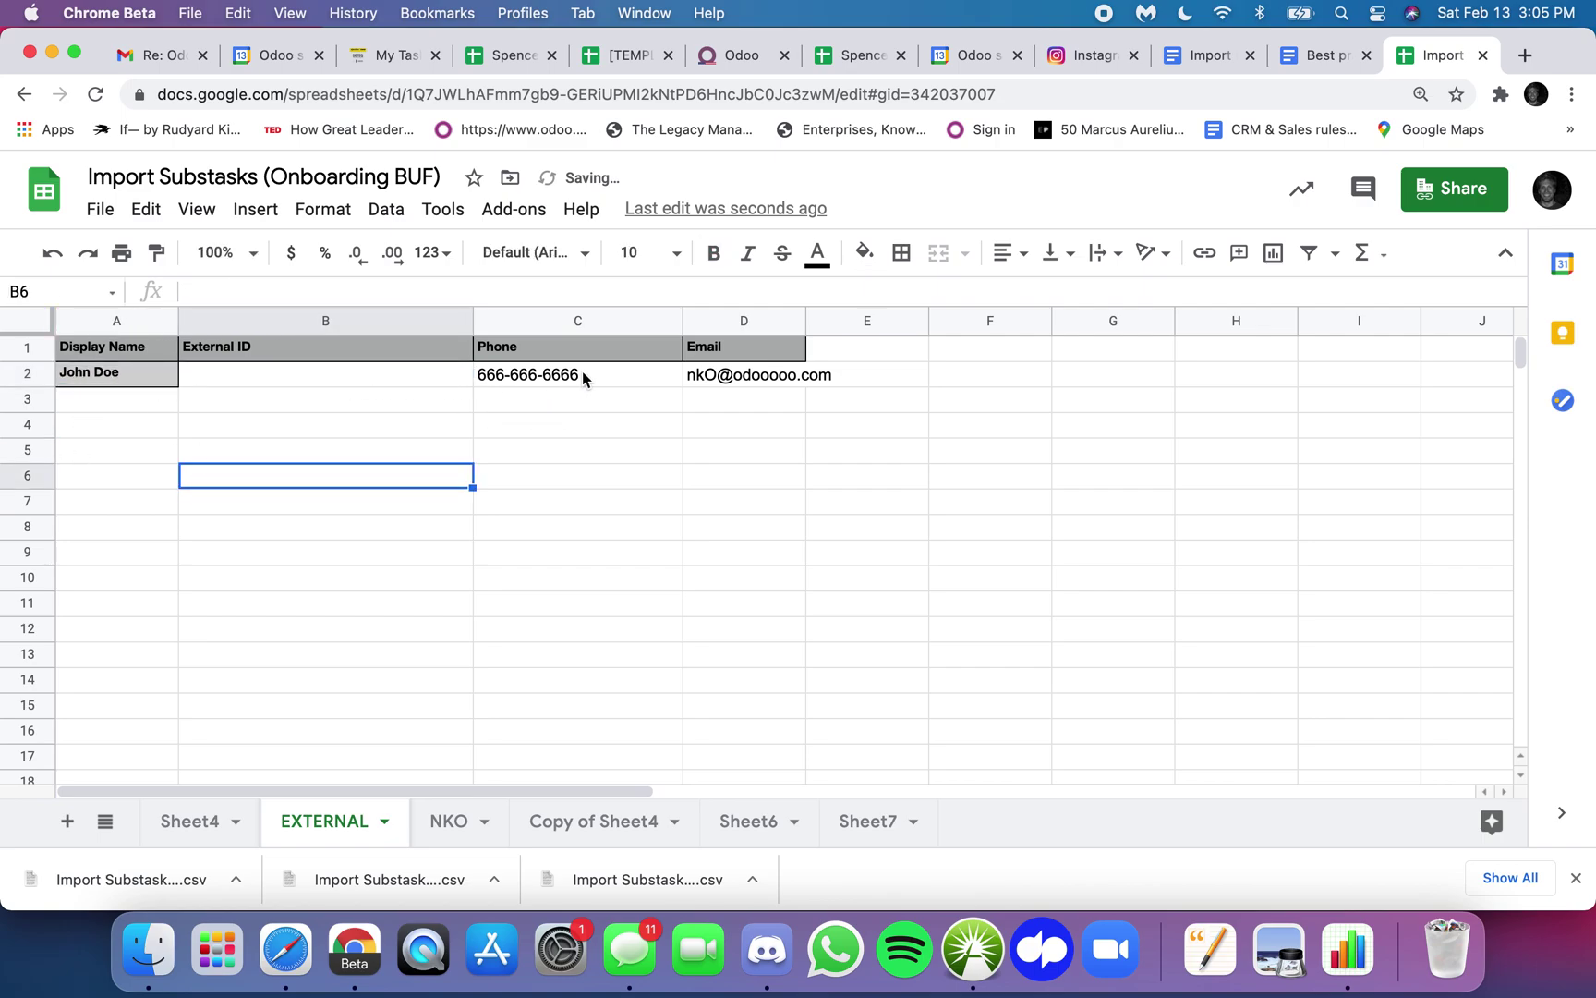
- Download the EXTERNAL sheet again as a CSV file
left_click(101, 210)
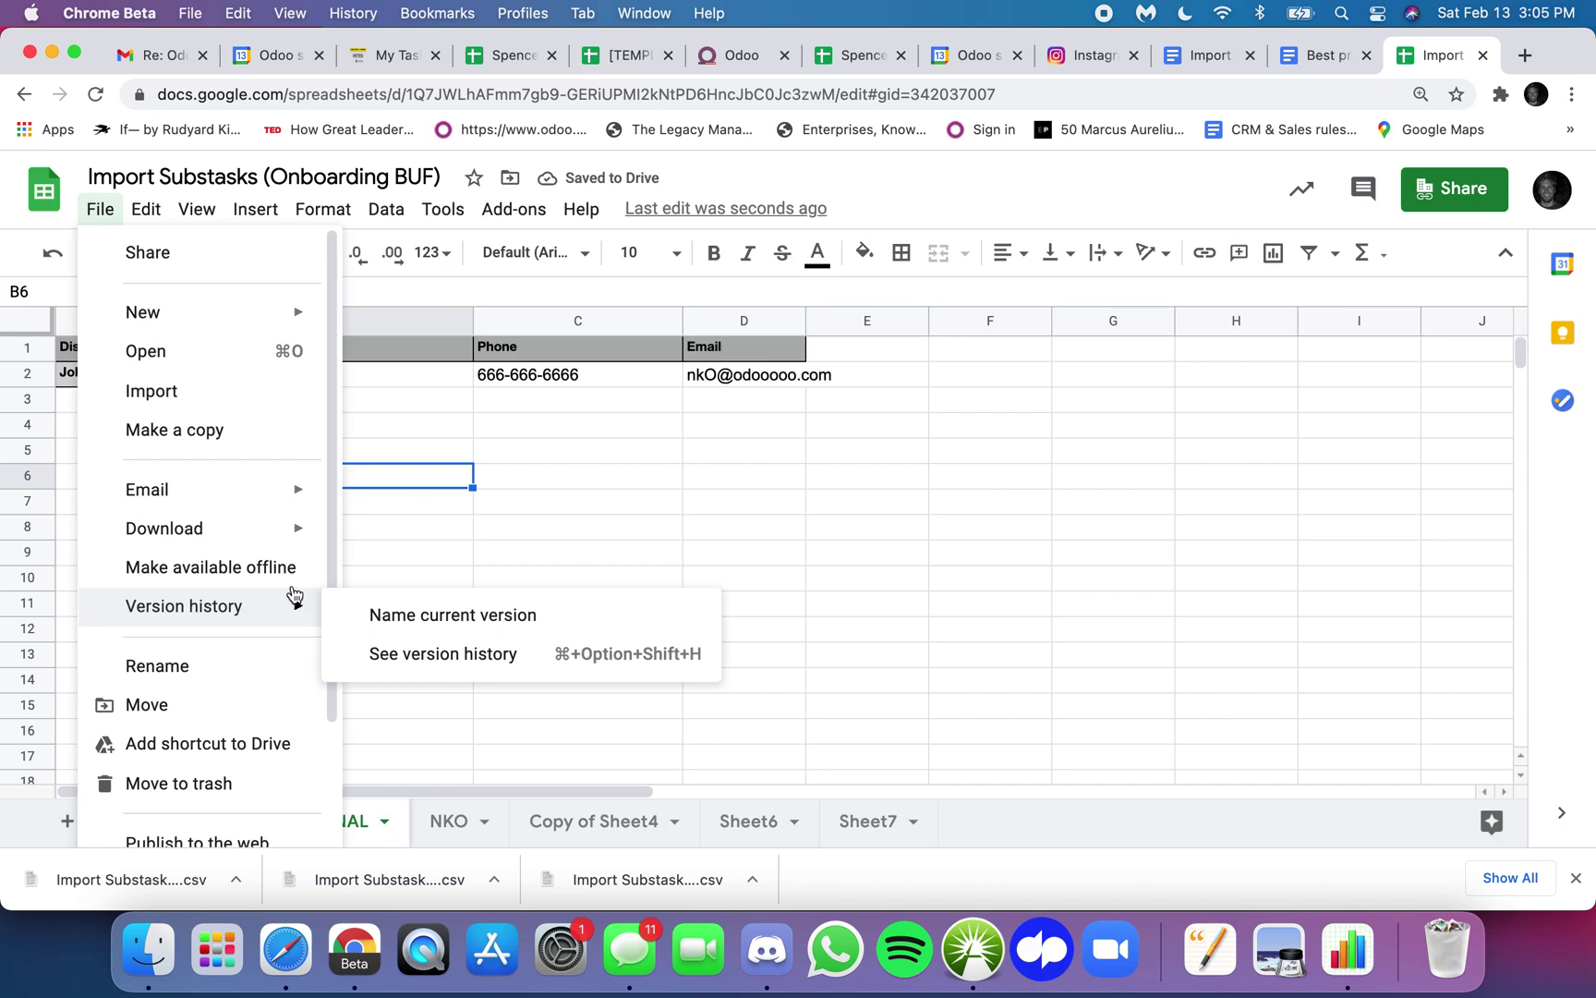
mouse_move(278, 527)
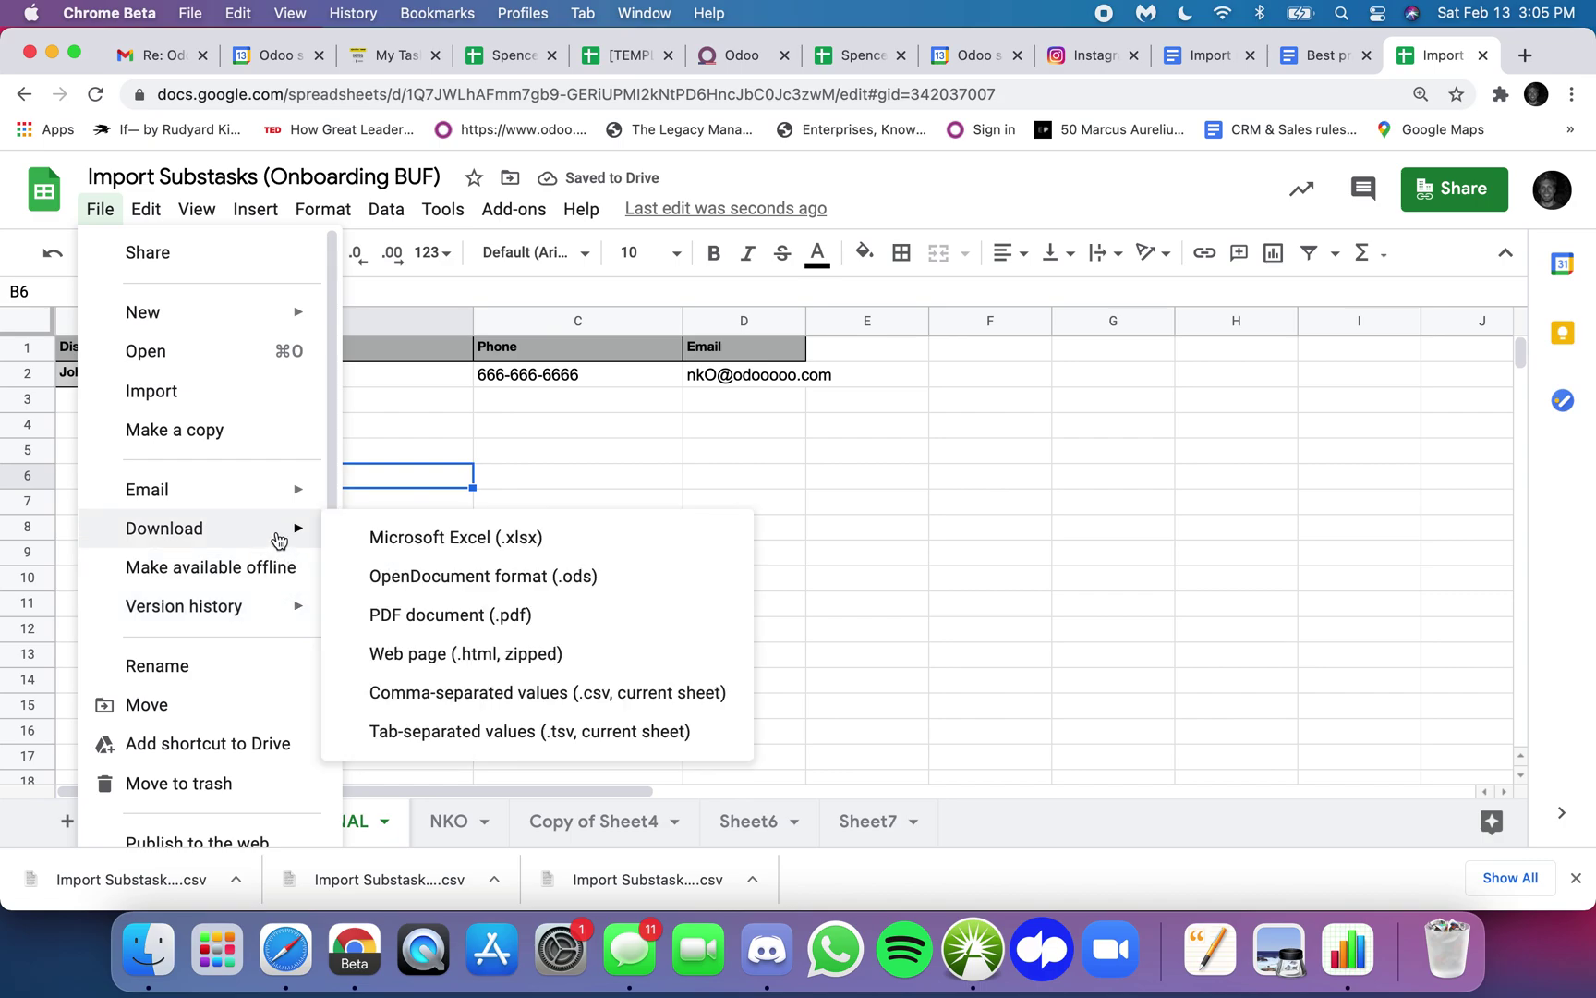
left_click(578, 692)
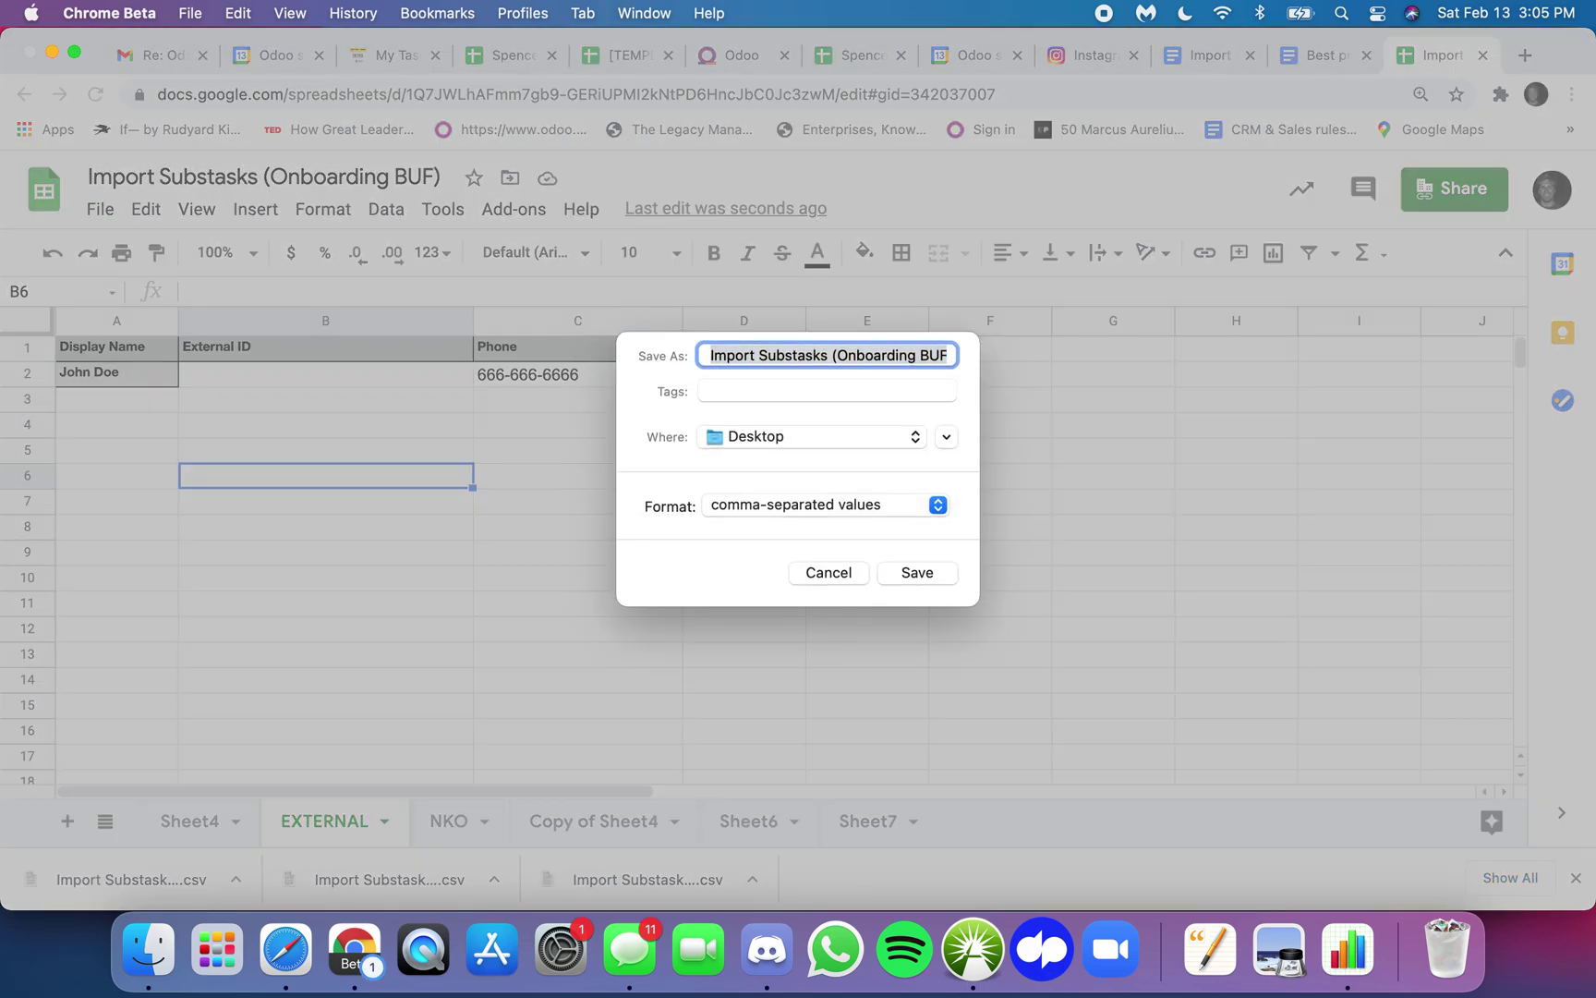
key("Return")
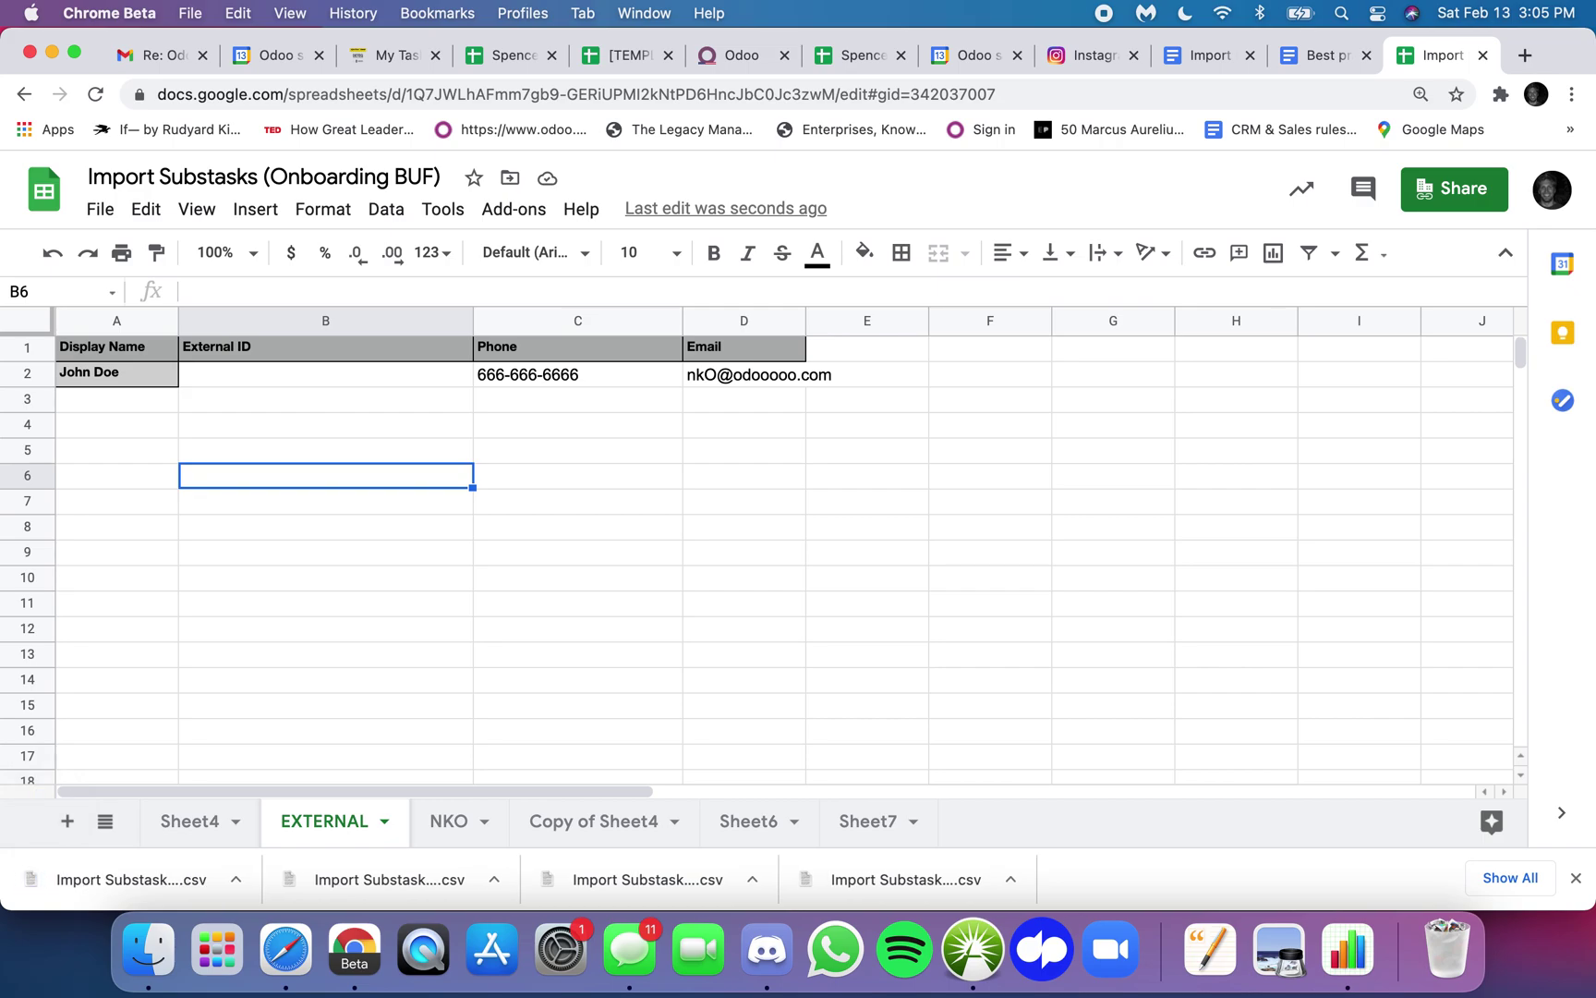
key("ctrl+Up")
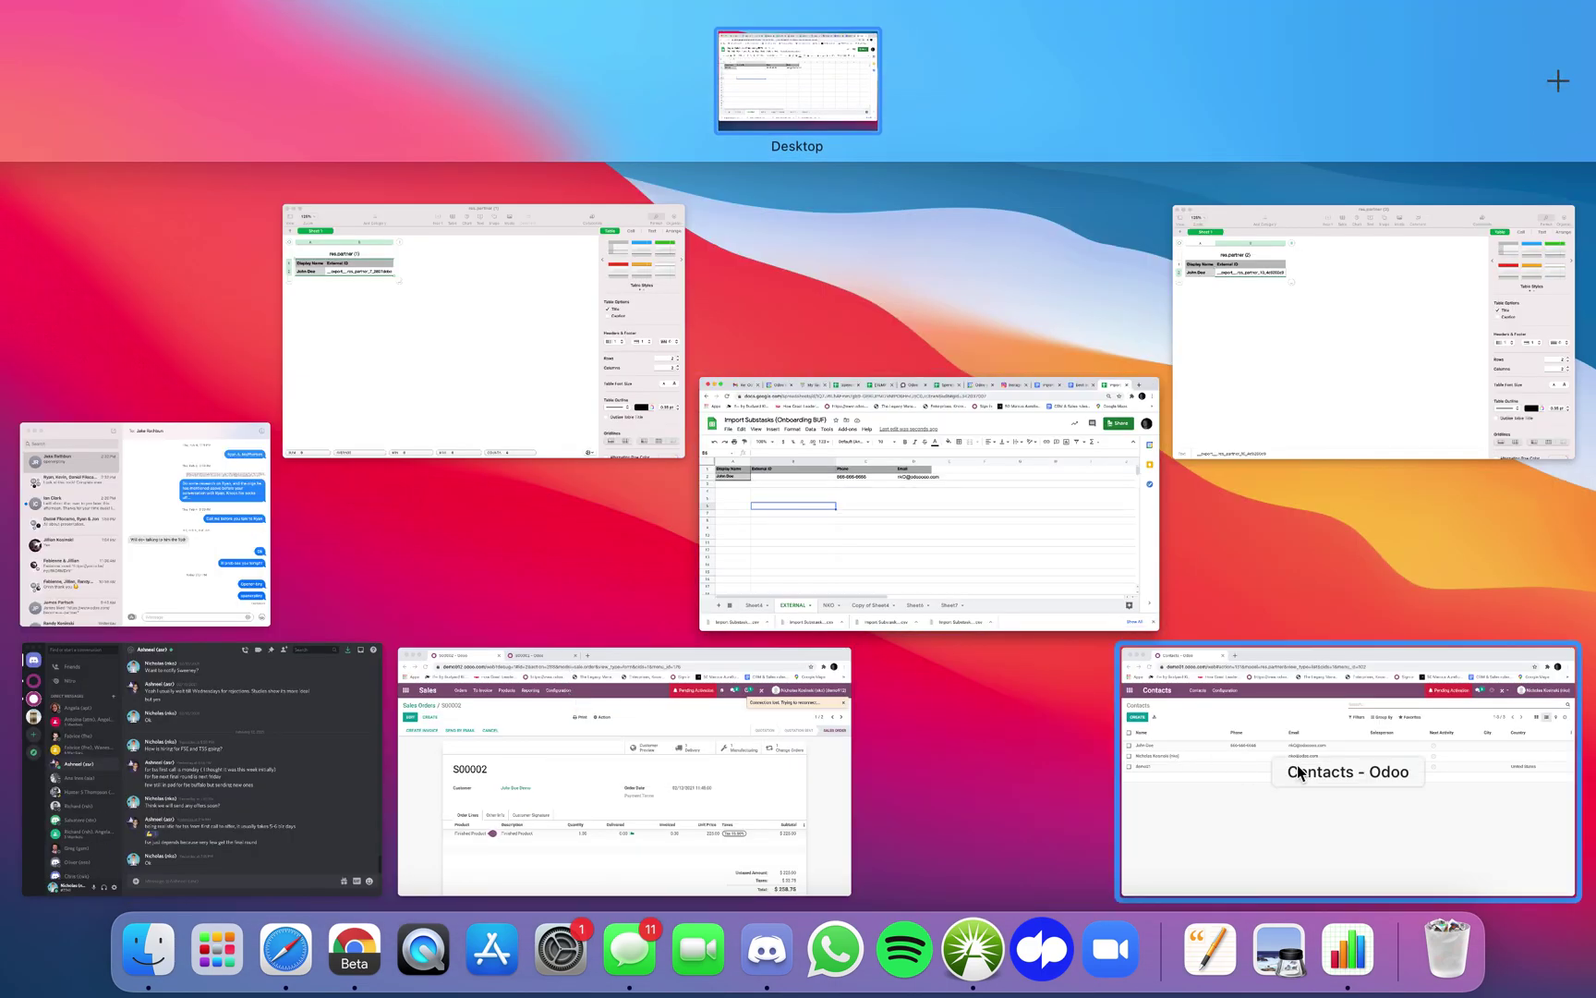
- Import the EXTERNAL (3) CSV with Display Name mapped to Name, creating a duplicate contact
left_click(1298, 772)
left_click(996, 277)
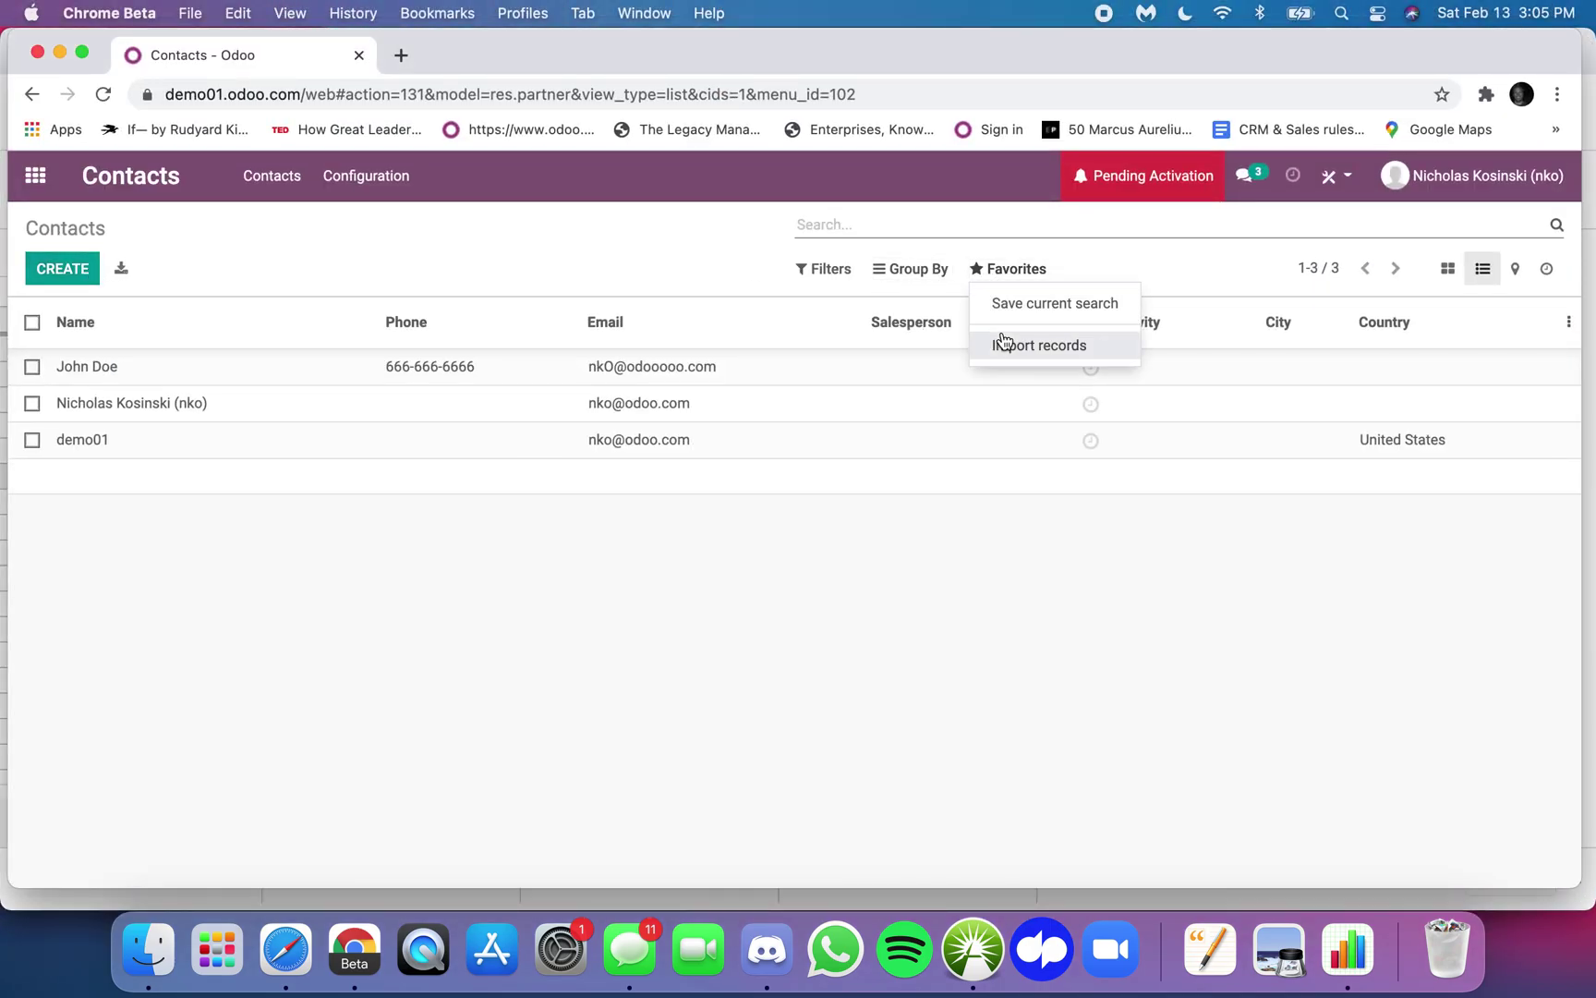
left_click(1003, 344)
left_click(70, 268)
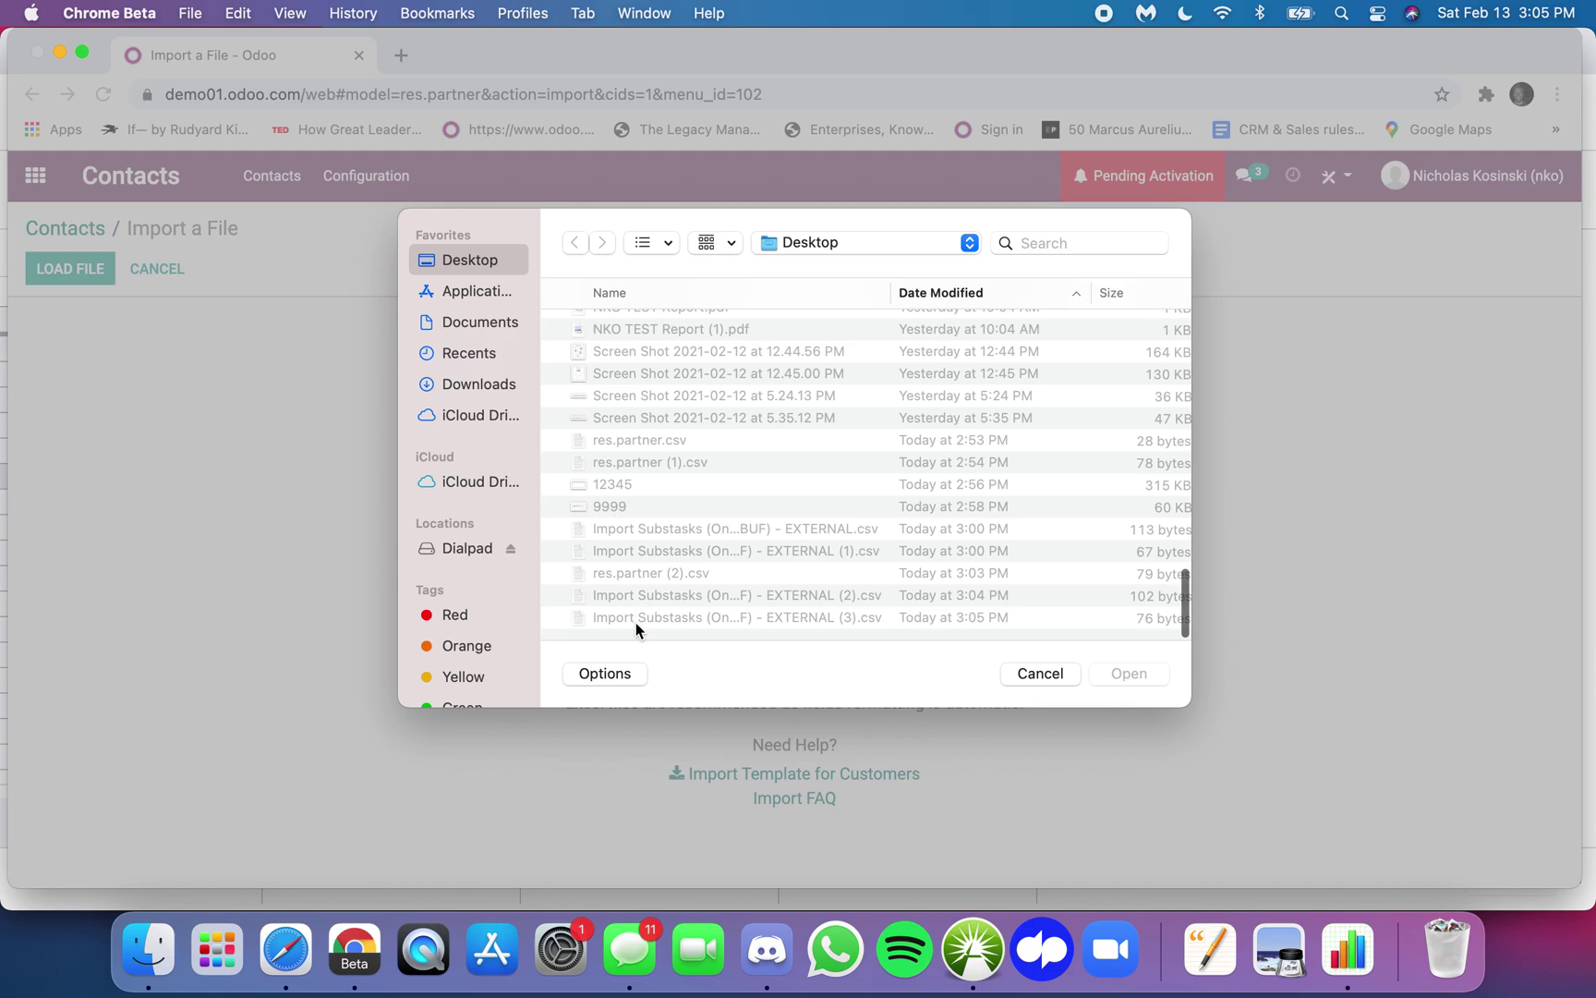
left_click(639, 619)
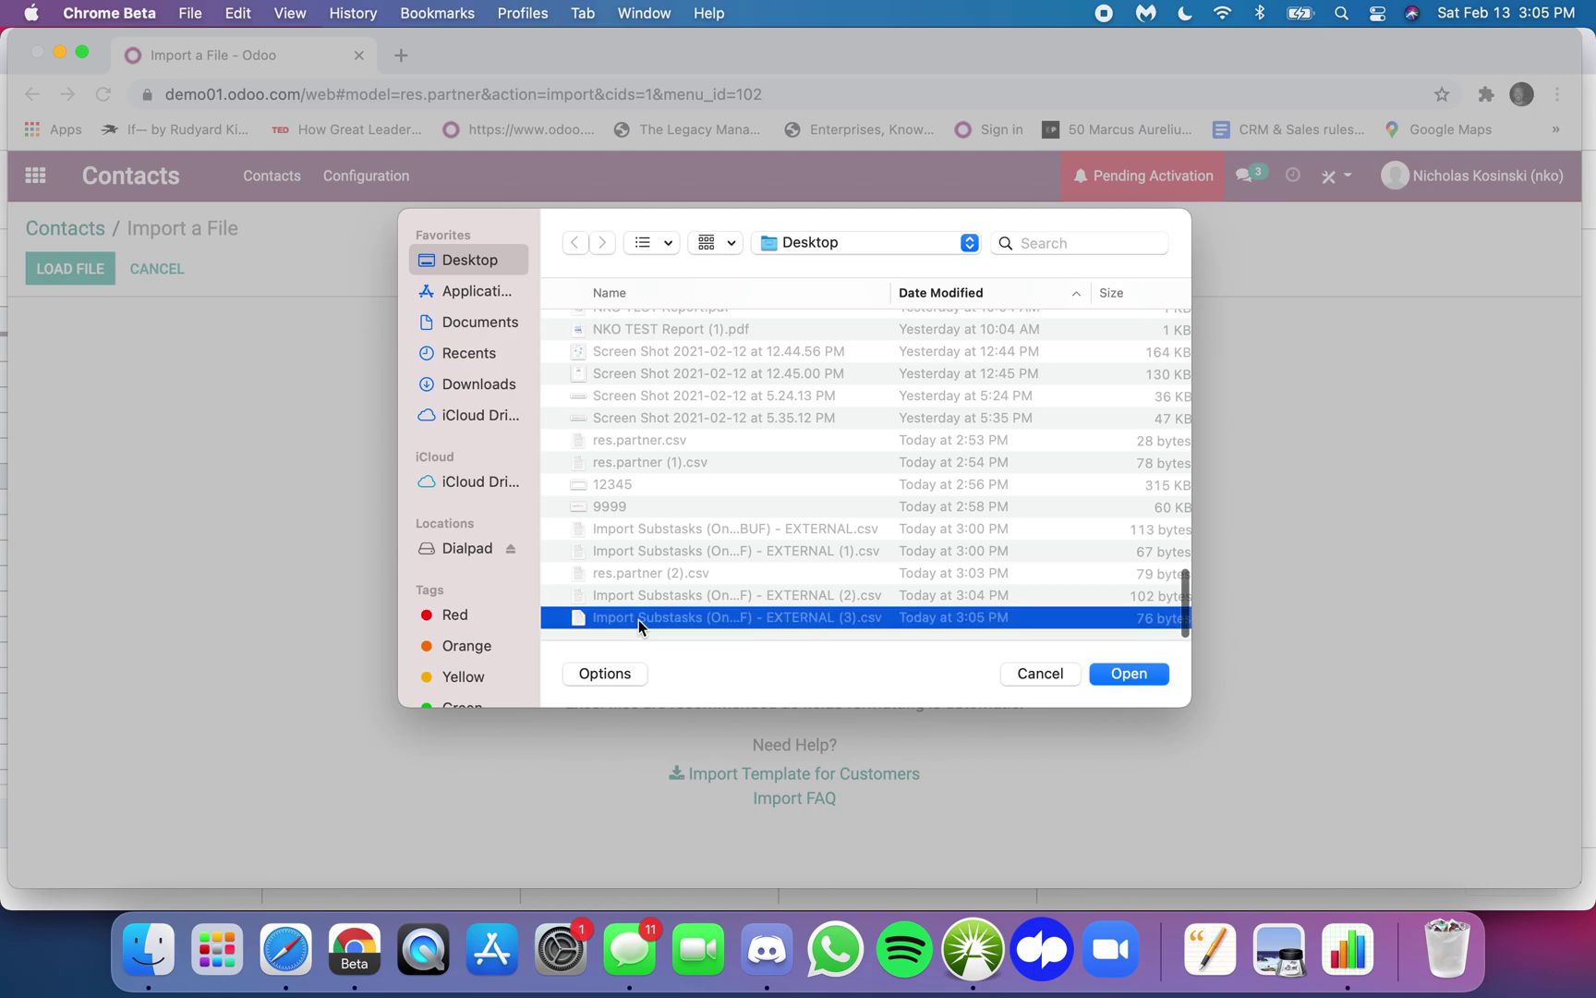
double_click(638, 619)
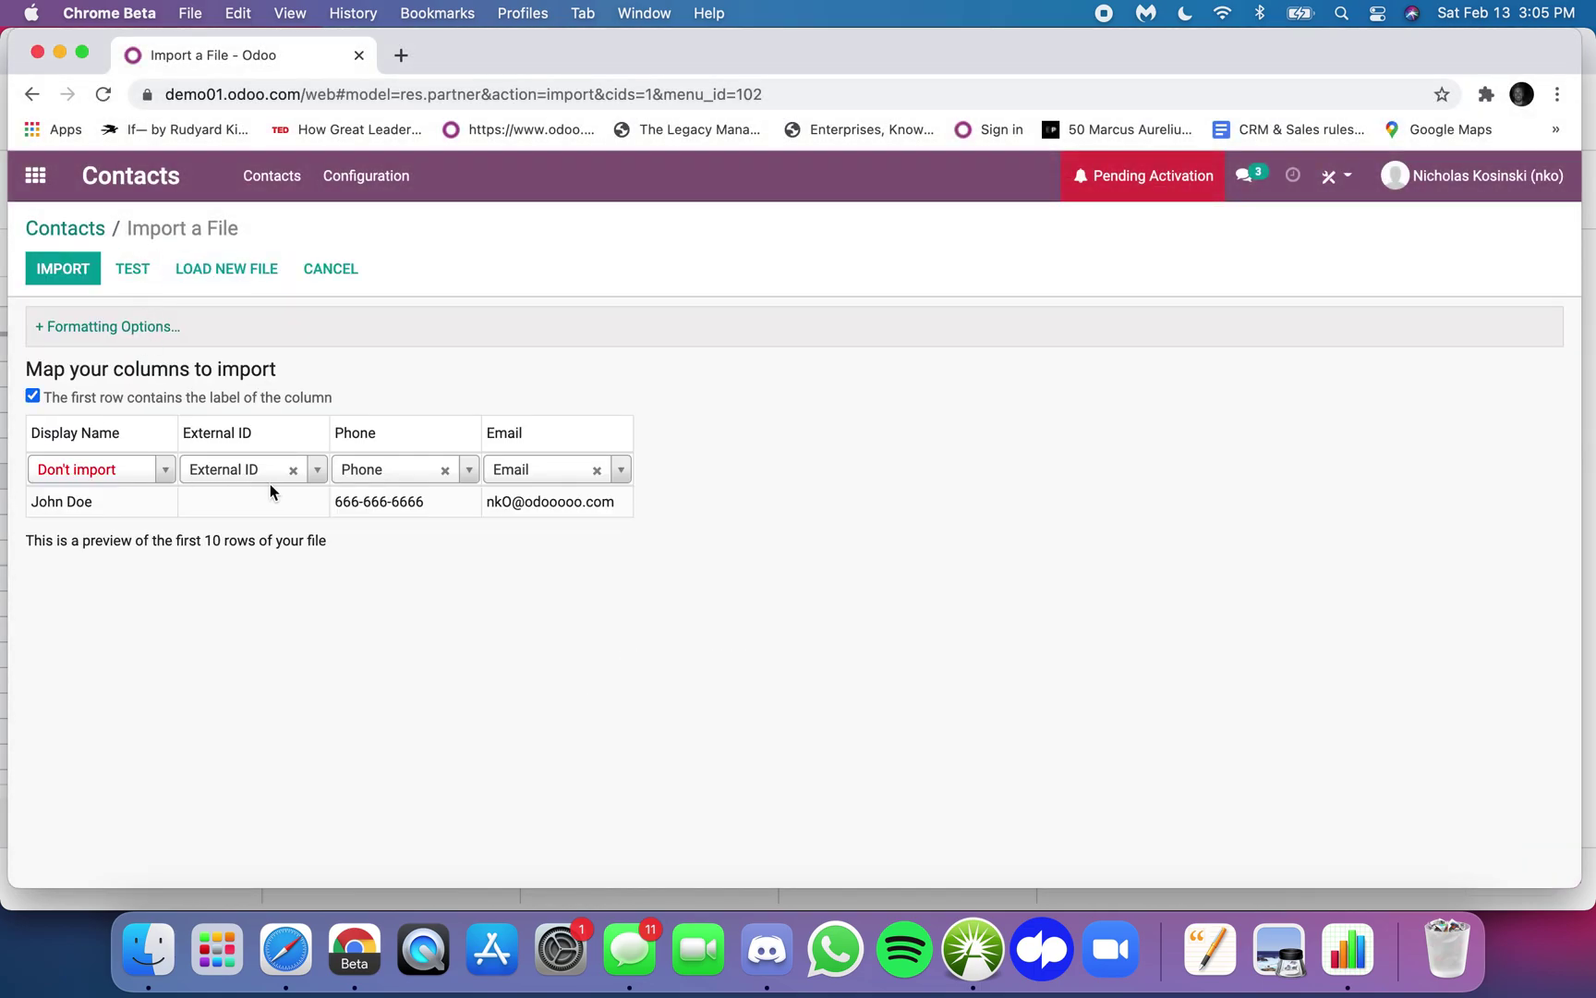
left_click(135, 470)
type("name")
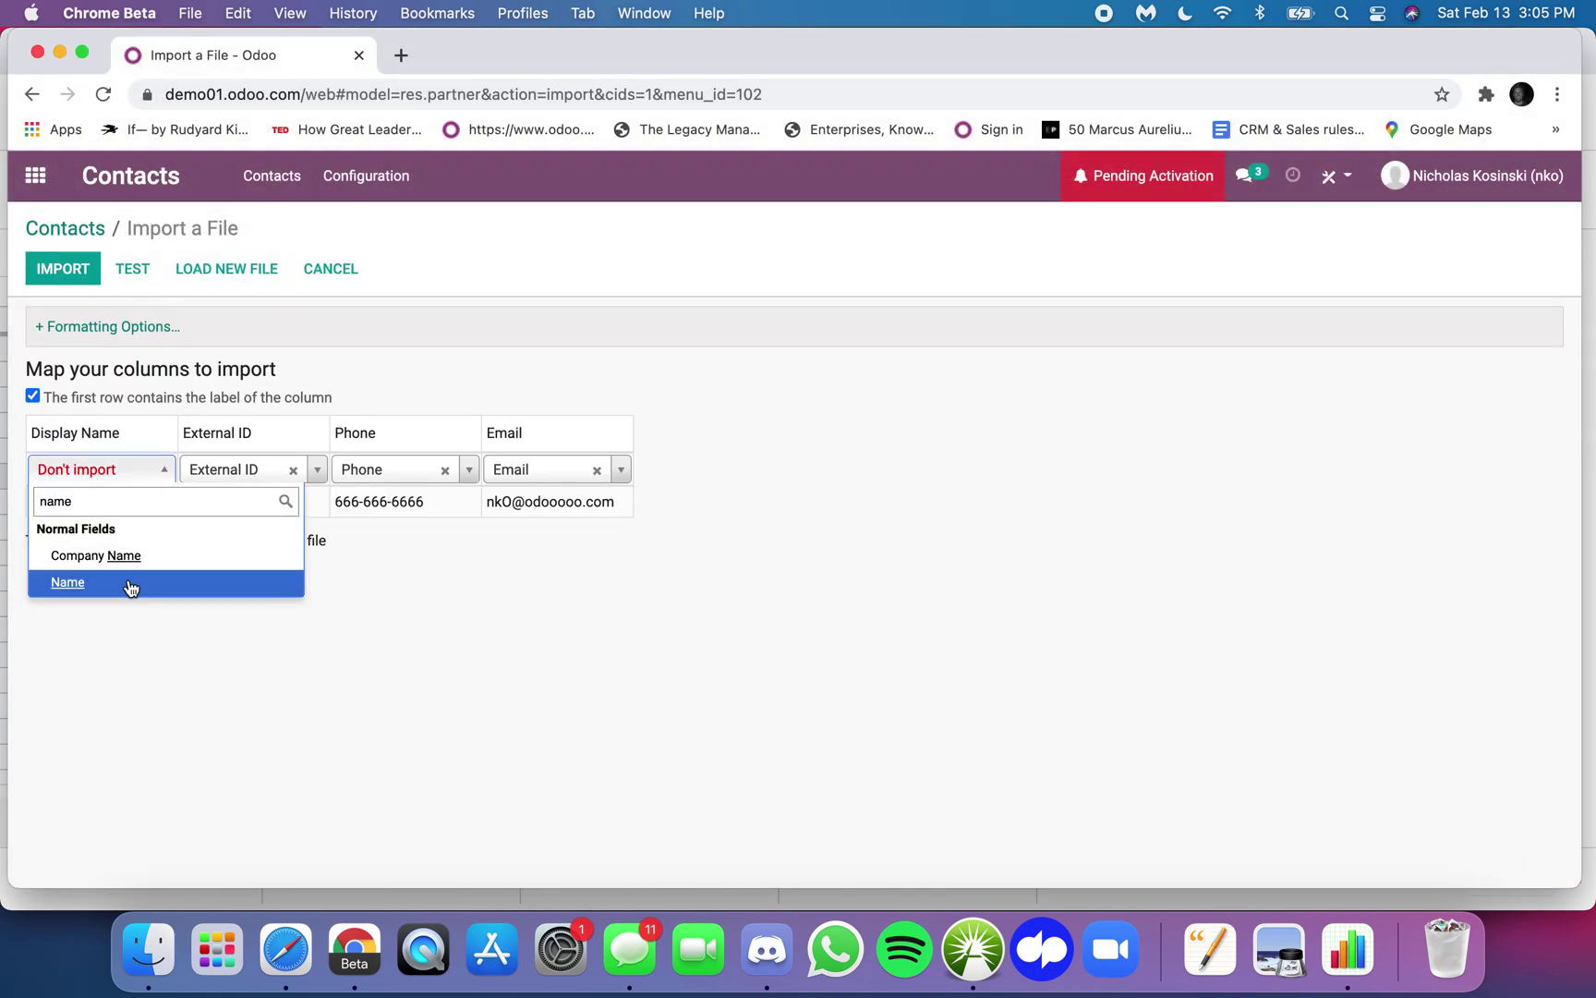
left_click(132, 587)
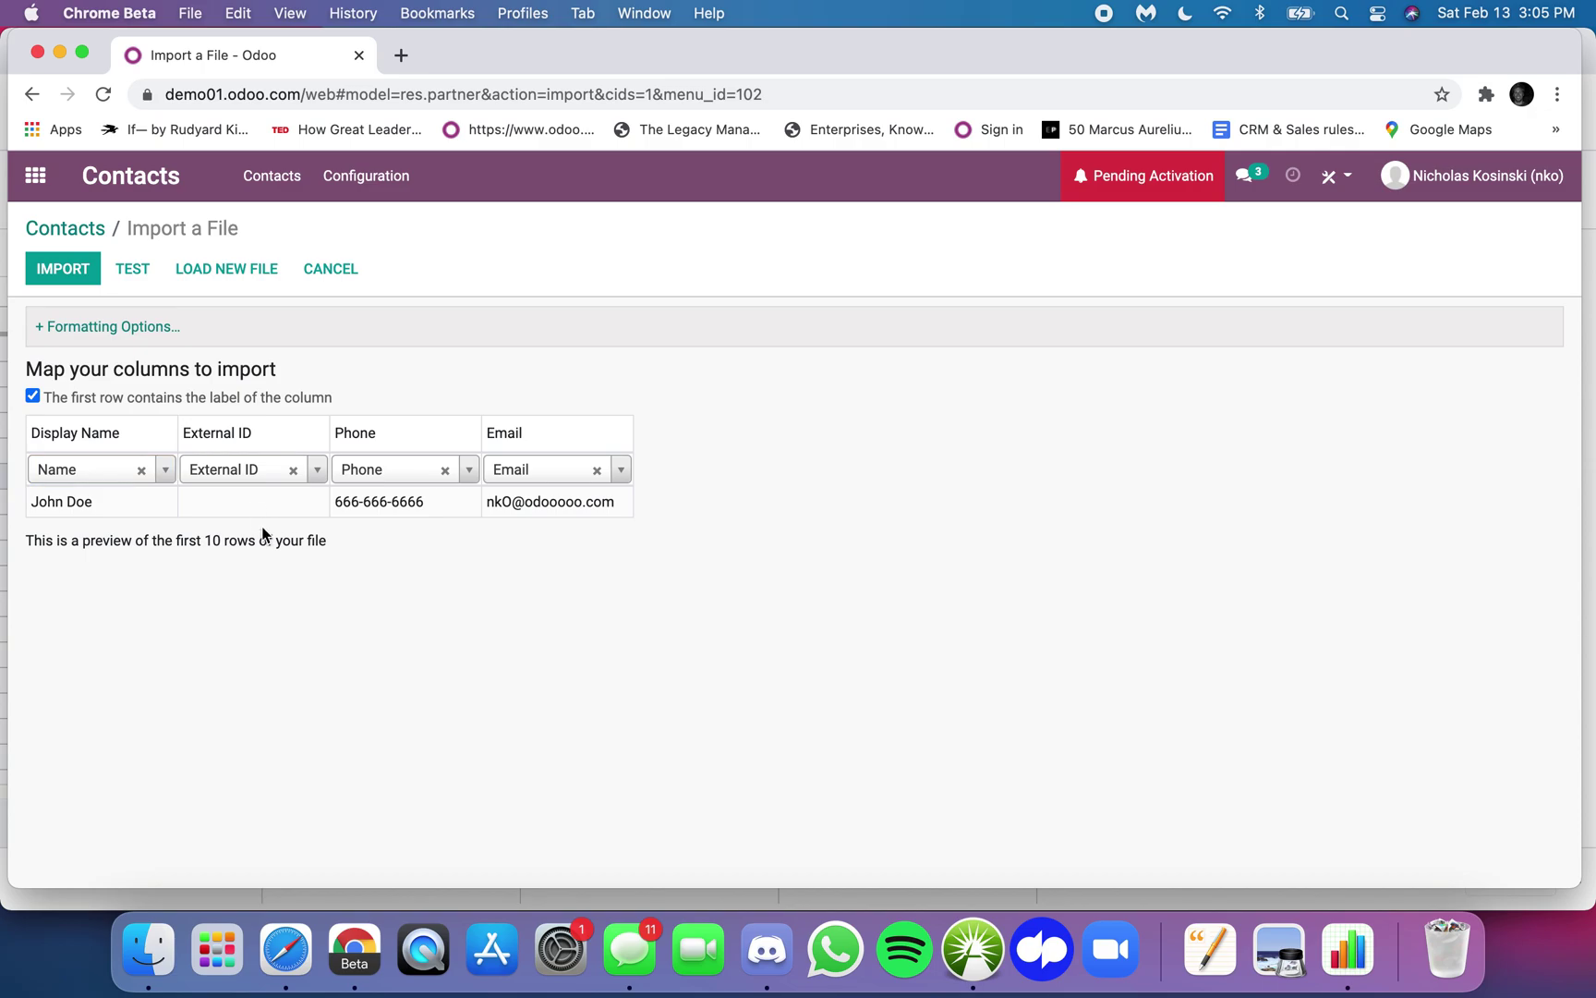
left_click(64, 270)
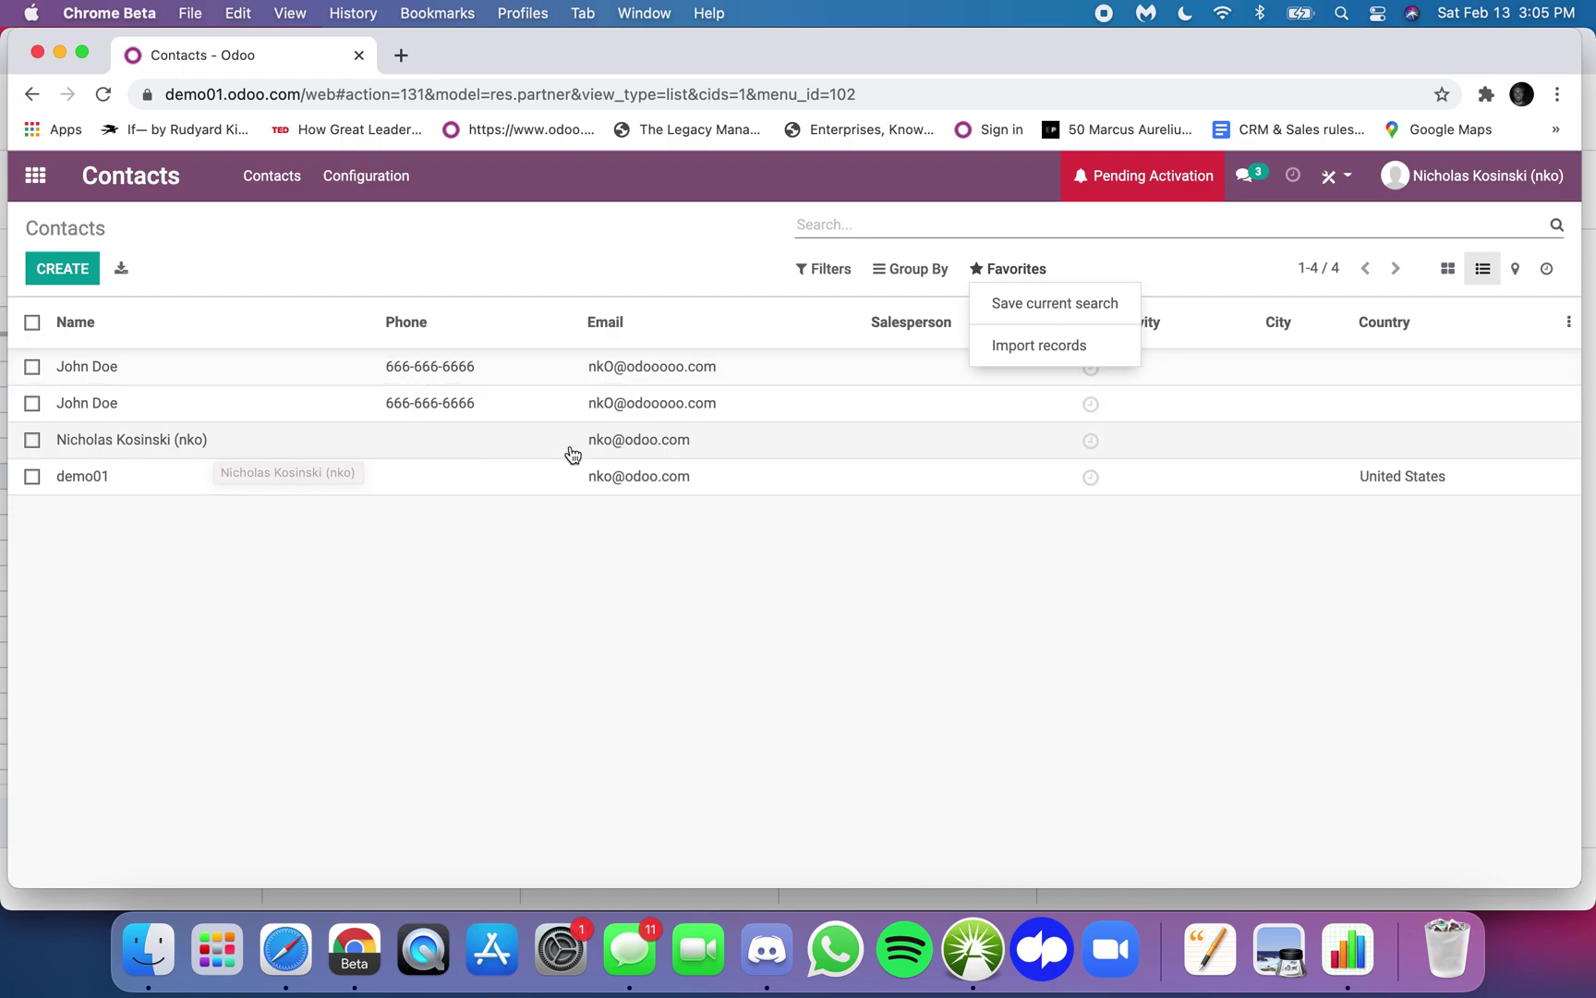
- Open the logged-in user's contact form (record 3 of 4), which lists an e-mail but no phone
left_click(1013, 440)
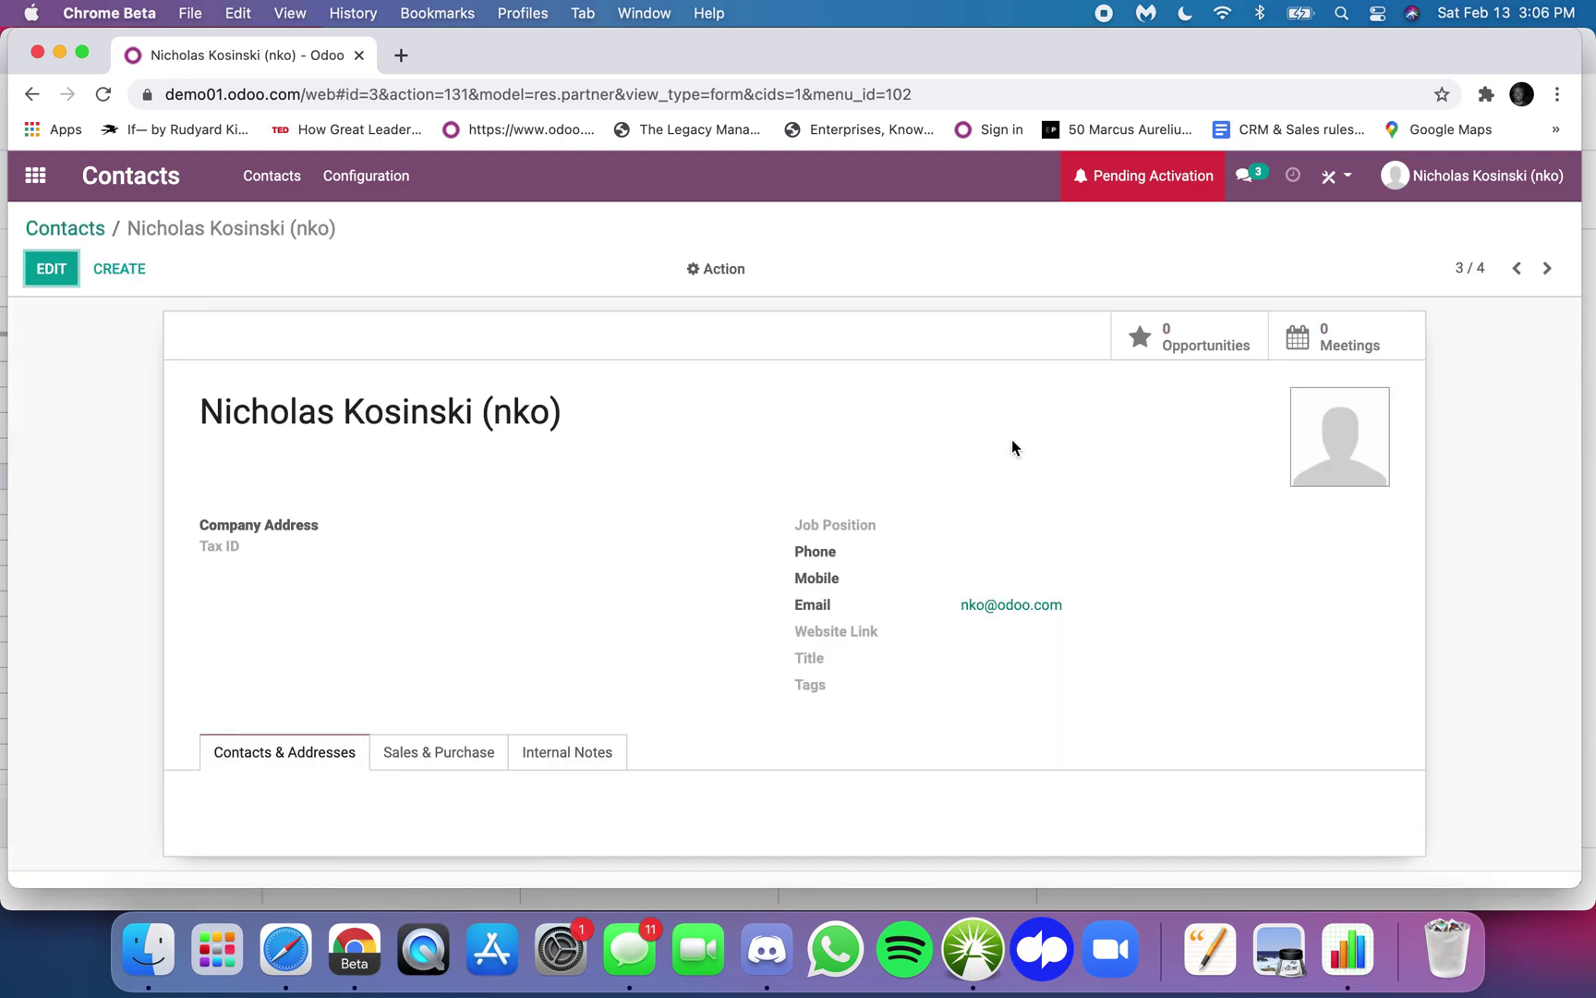